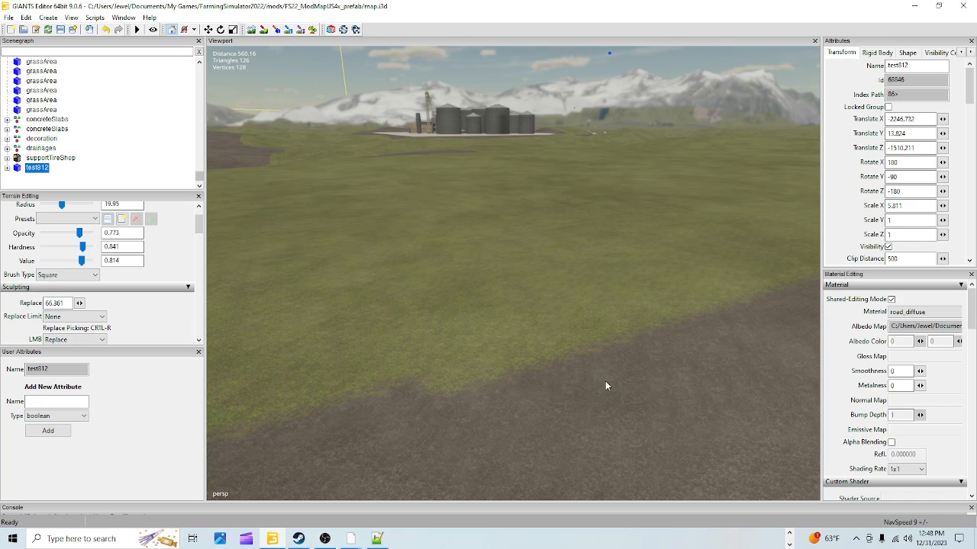
Step: Examine the grass and dirt terrain around the road segment and the grain silos
right_drag(639, 359, 595, 351)
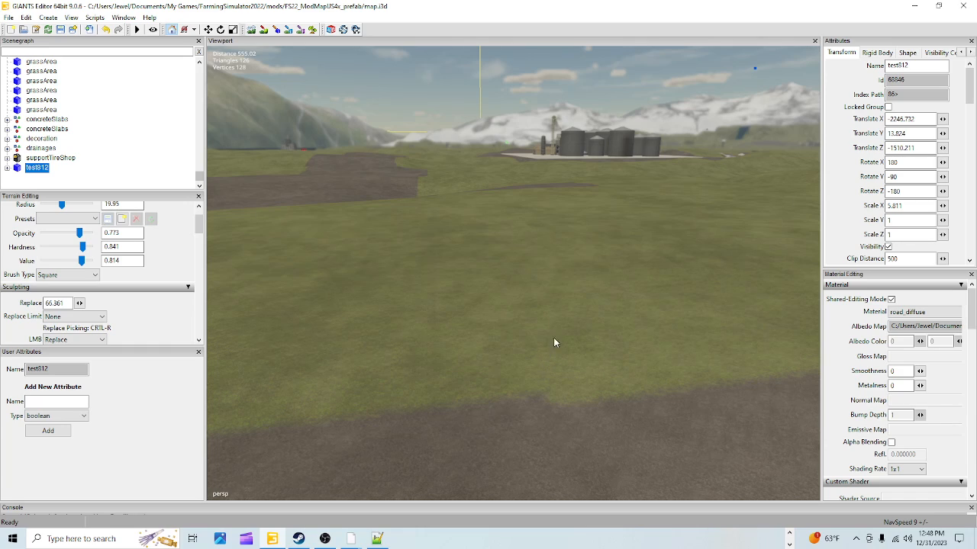
right_drag(568, 268, 608, 331)
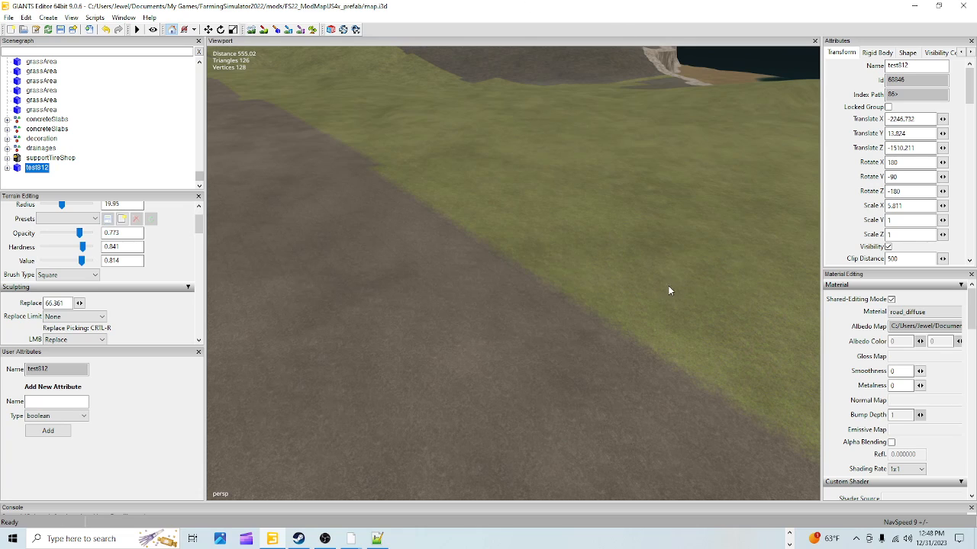
right_drag(668, 290, 649, 258)
right_drag(548, 323, 216, 320)
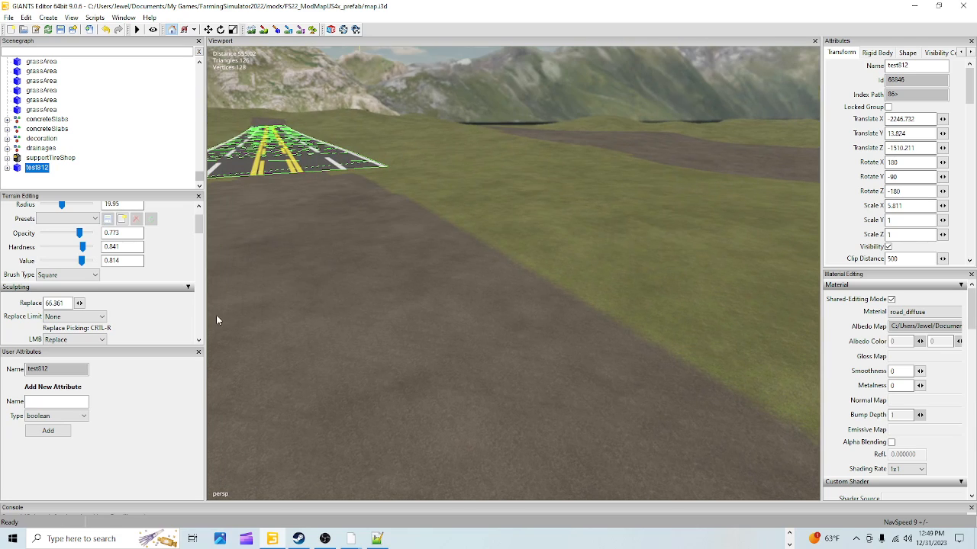
right_drag(473, 325, 450, 203)
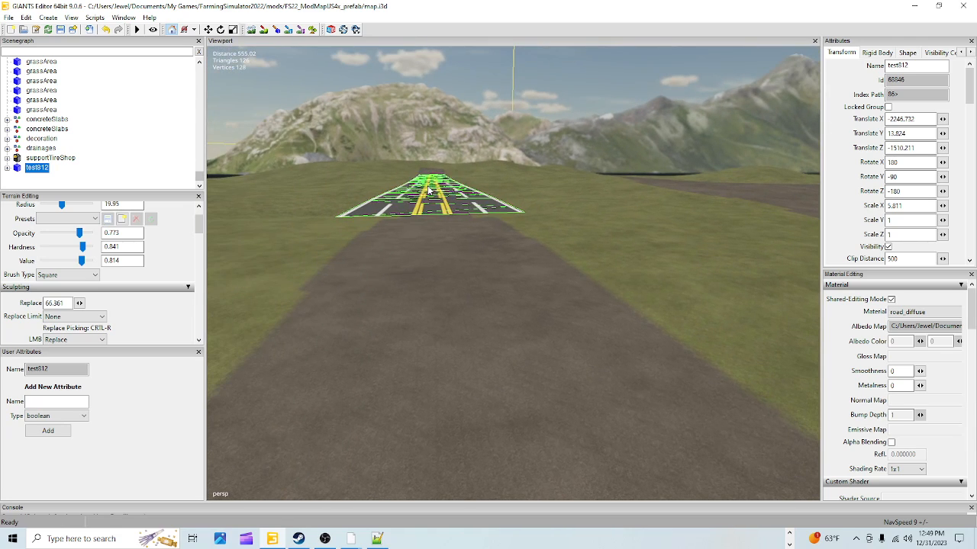
right_drag(408, 312, 571, 226)
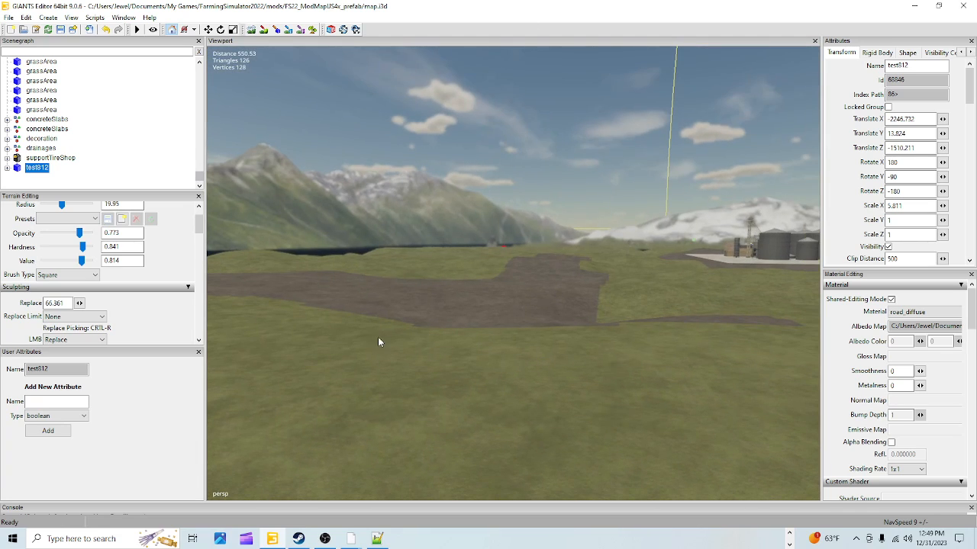
right_drag(517, 353, 547, 218)
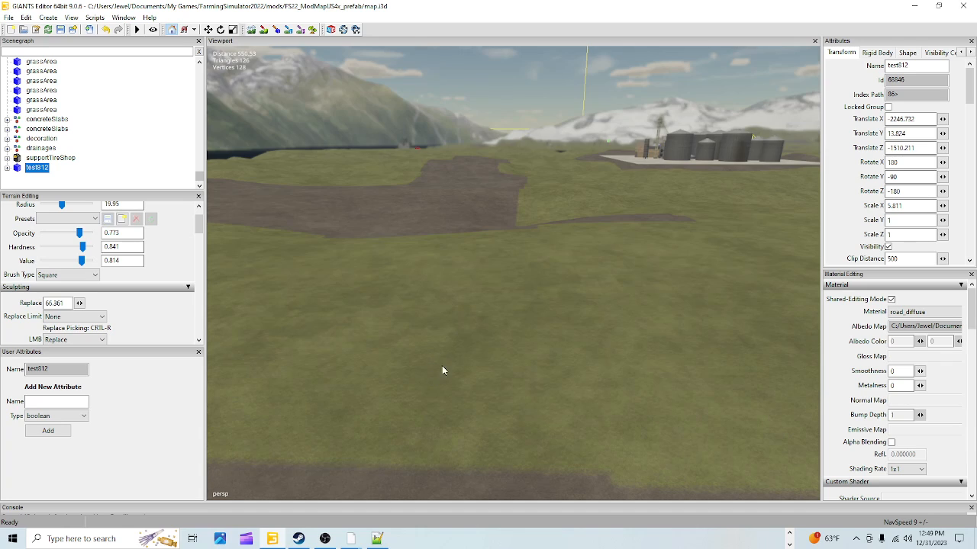
mouse_move(442, 371)
right_down()
mouse_move(474, 397)
mouse_move(430, 364)
mouse_move(425, 370)
right_up()
scroll(472, 393, up, 10)
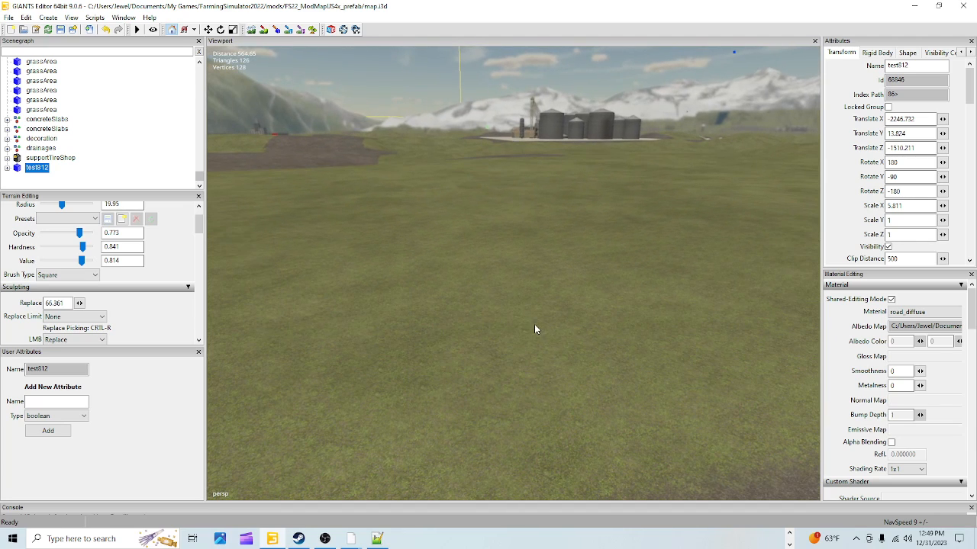
right_drag(541, 346, 497, 353)
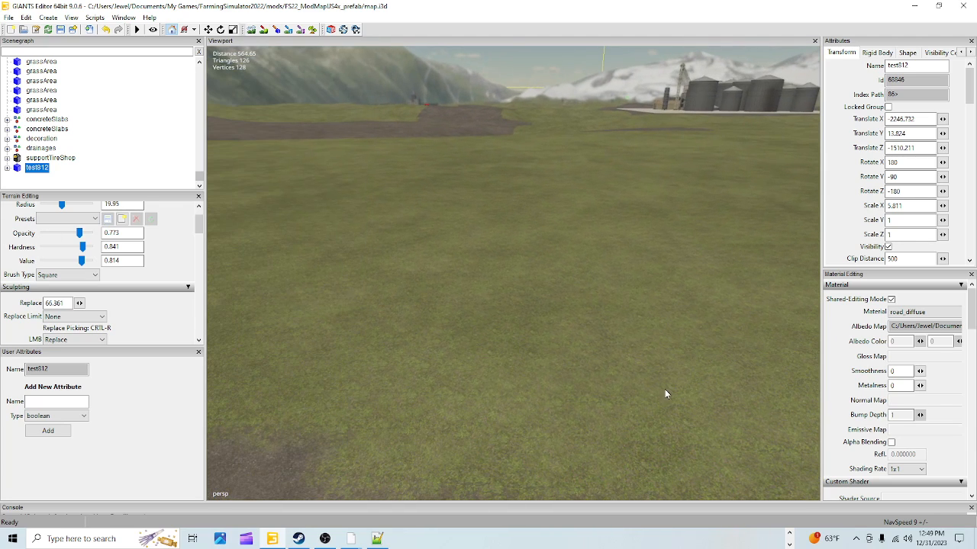
scroll(633, 312, down, 1)
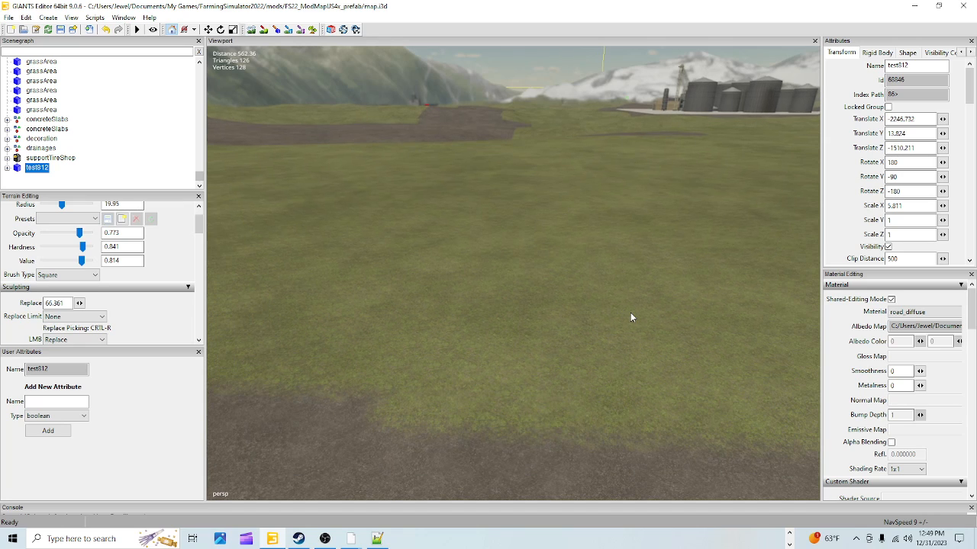
right_drag(504, 301, 489, 319)
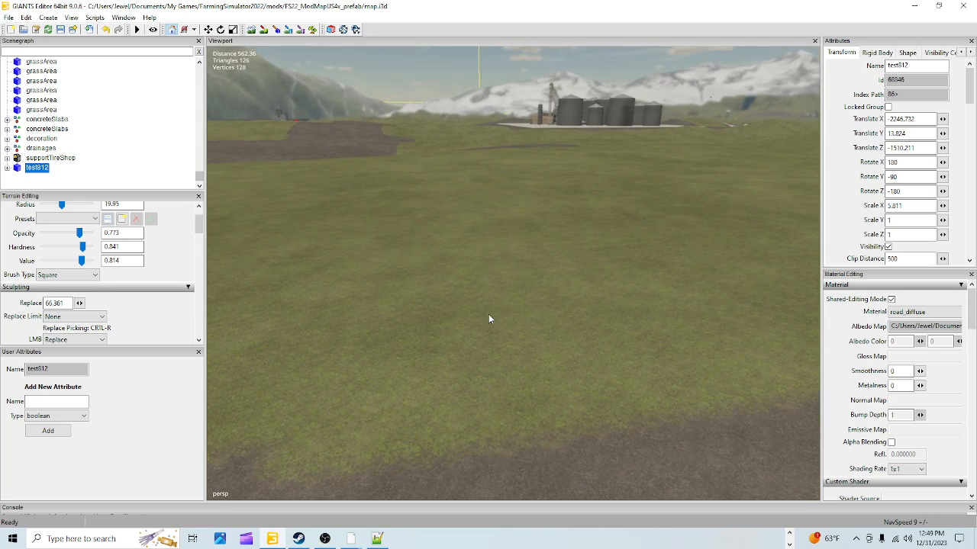
Step: Start importing a file and browse to the New Volume (D:) drive
click(9, 17)
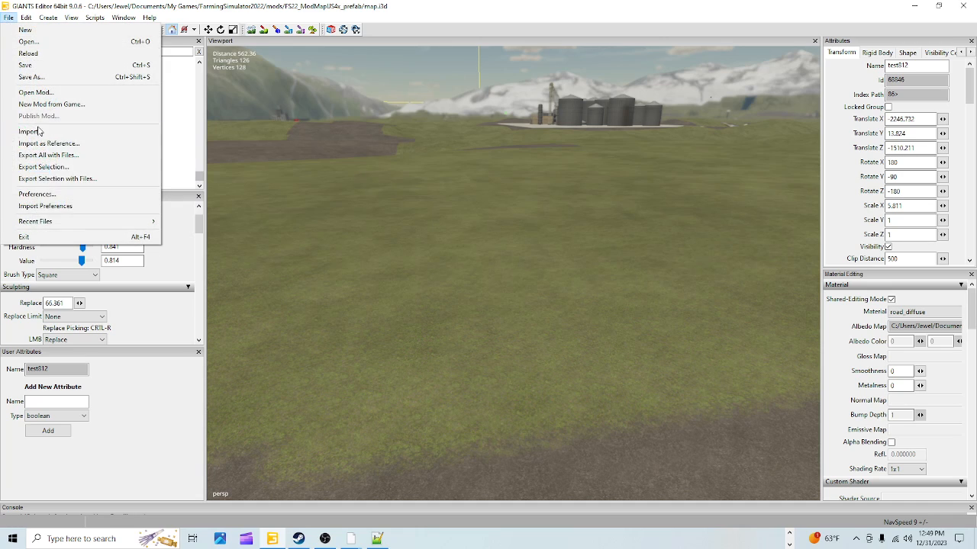
click(45, 132)
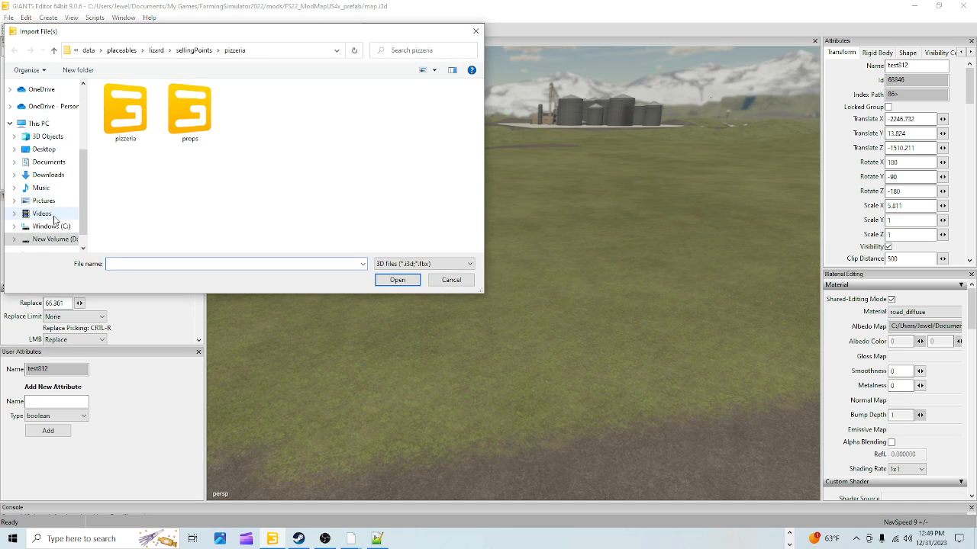
click(58, 240)
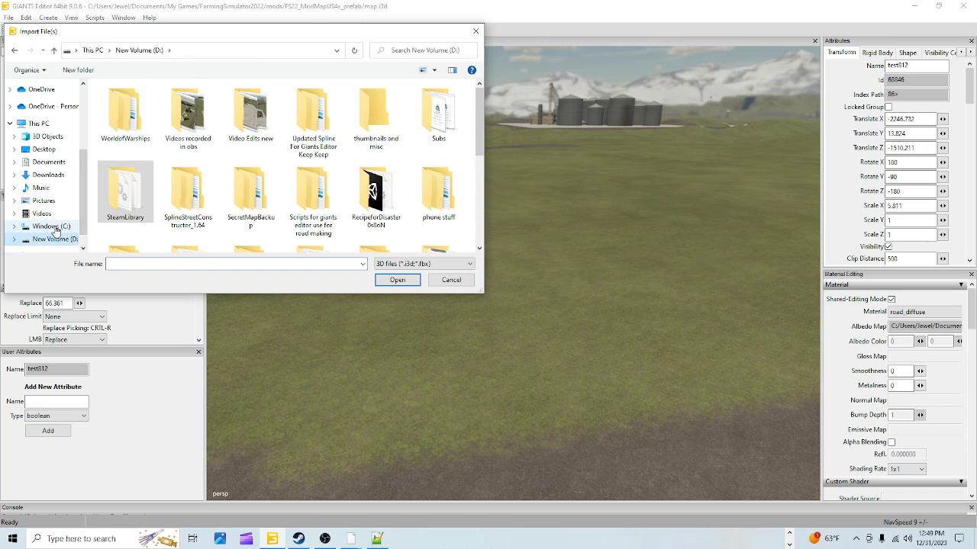
Step: Browse drive C: to the Farming Simulator 19 folder under Program Files (x86), Steam, steamapps, common
click(53, 226)
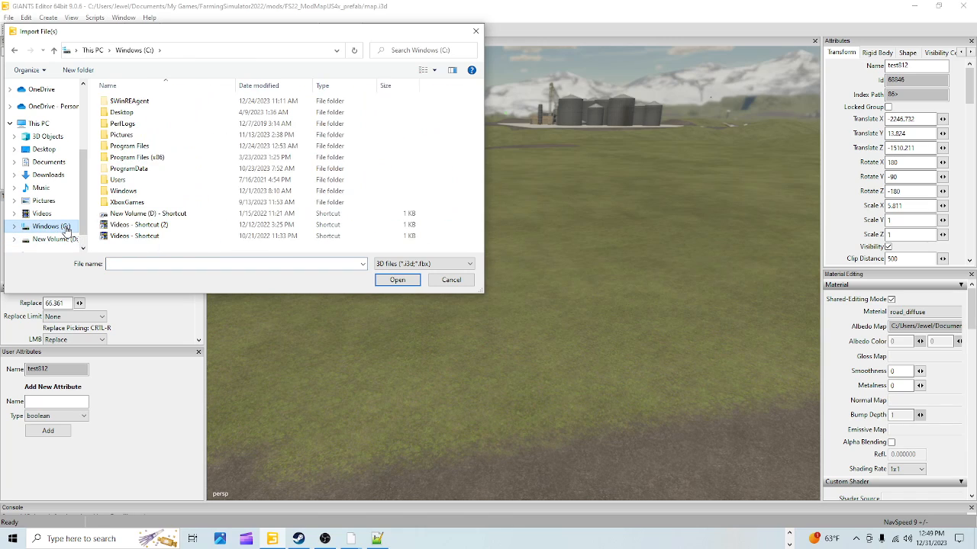
double_click(152, 162)
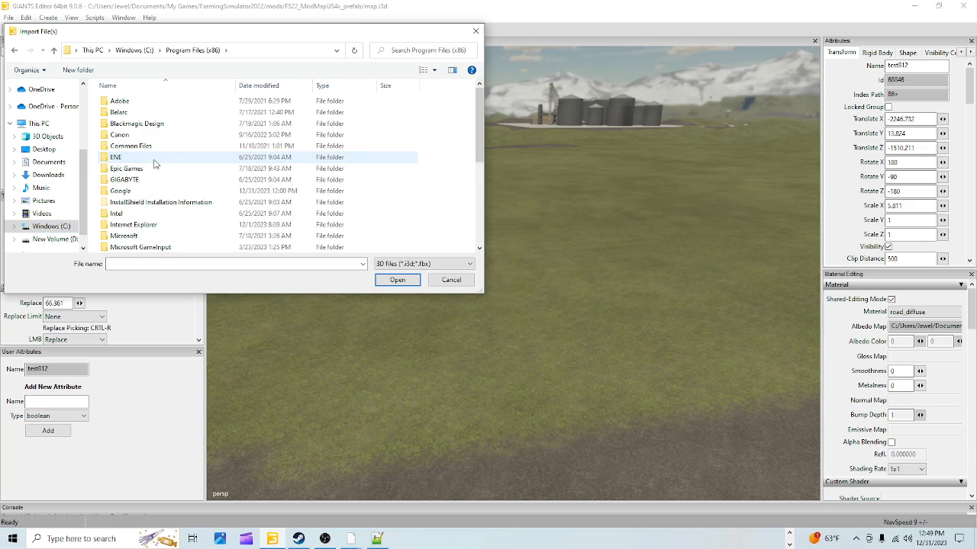
scroll(153, 164, down, 4)
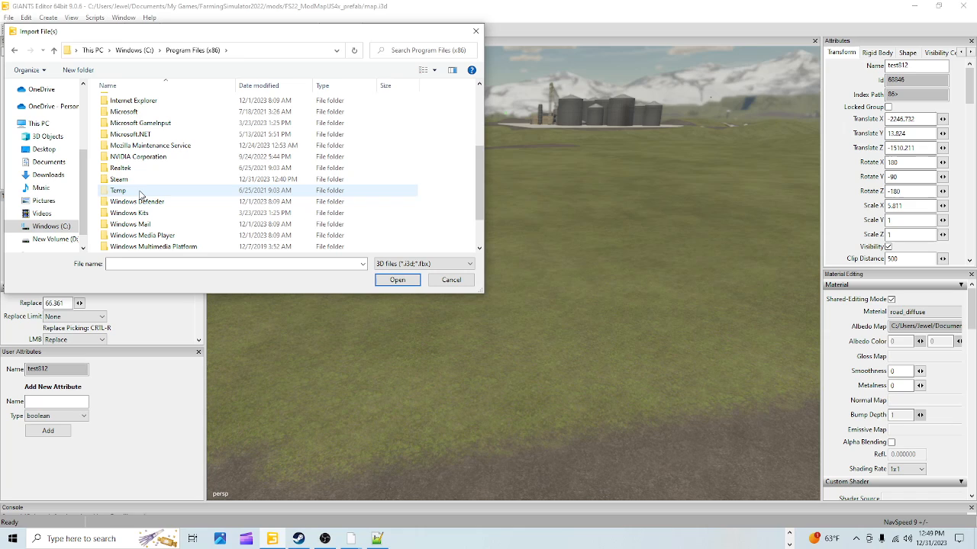
double_click(122, 179)
scroll(141, 183, down, 2)
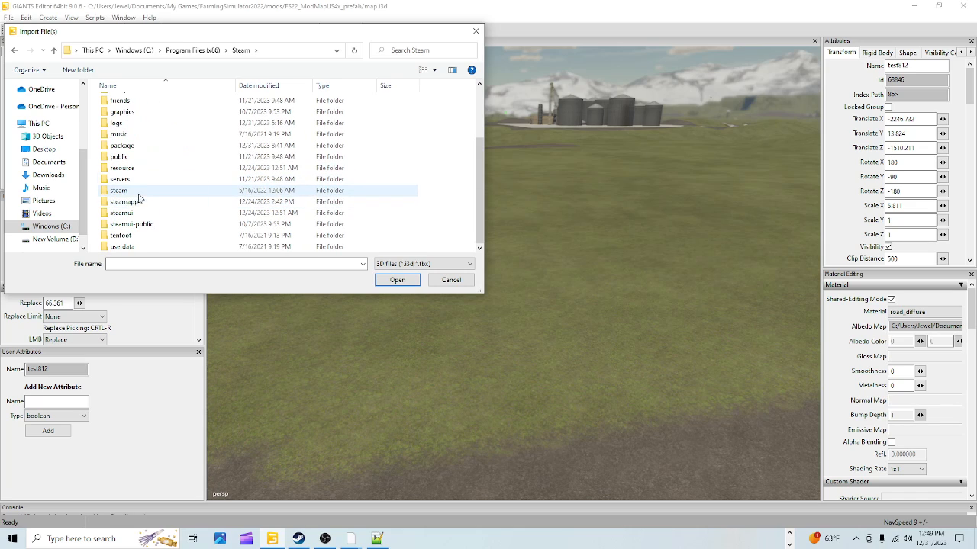
double_click(122, 201)
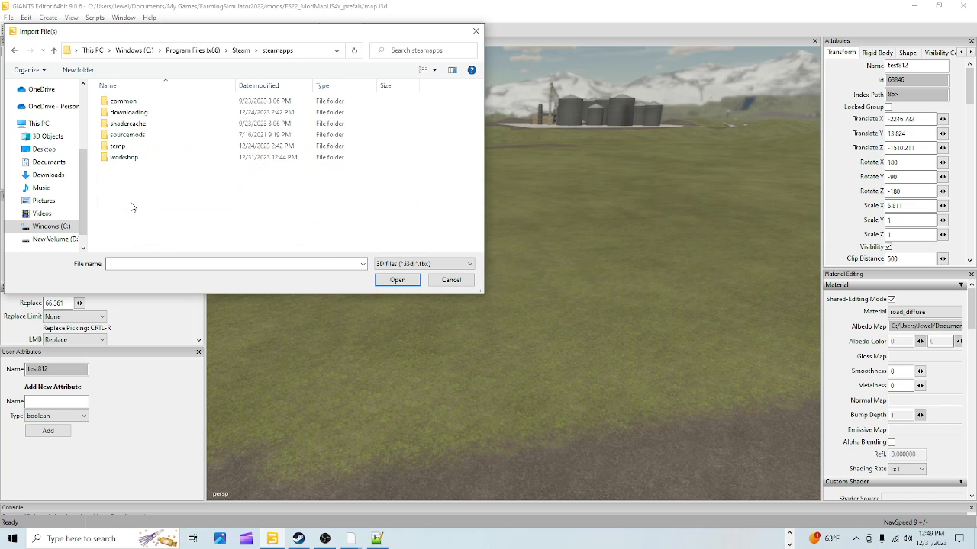
double_click(149, 101)
click(147, 158)
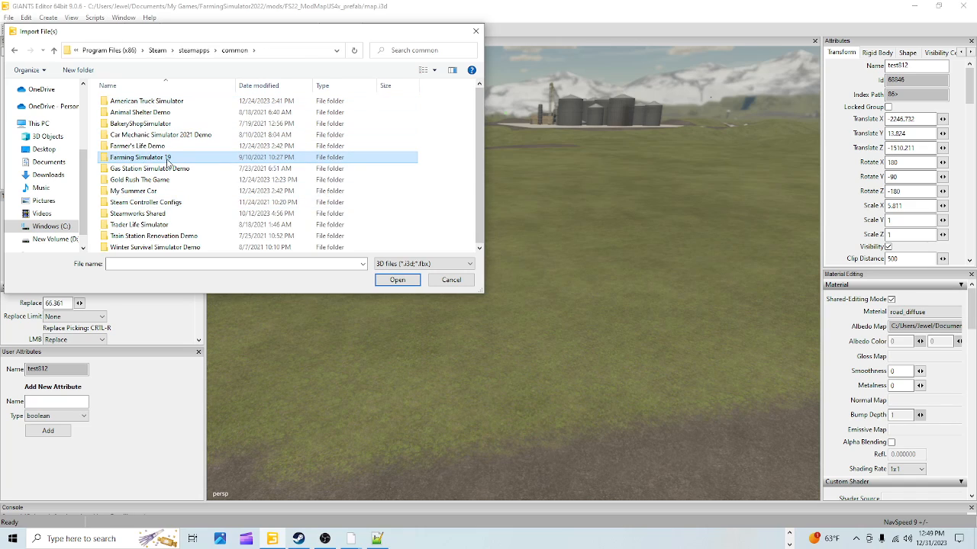
double_click(162, 158)
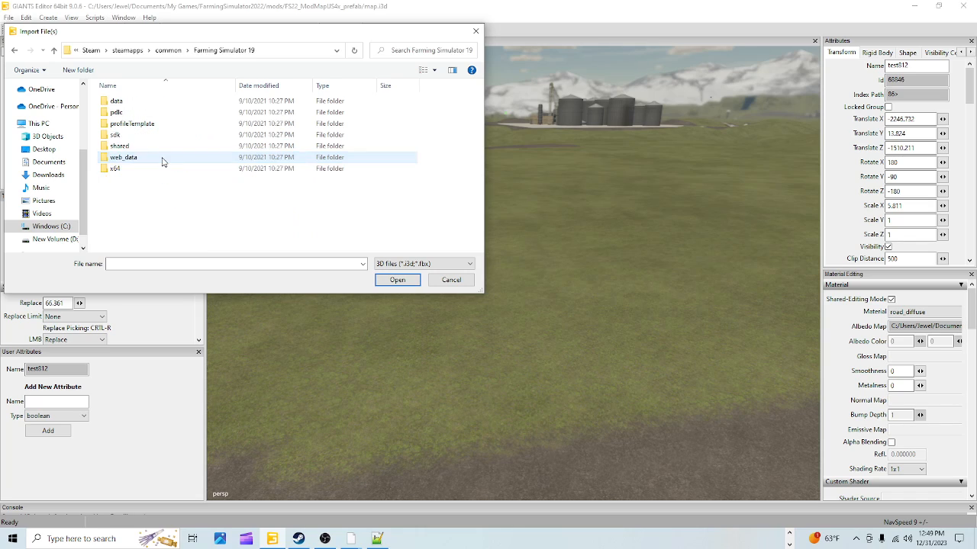
Step: Browse drive D: to the Farming Simulator 22 folder under SteamLibrary, steamapps, common
click(75, 241)
double_click(128, 203)
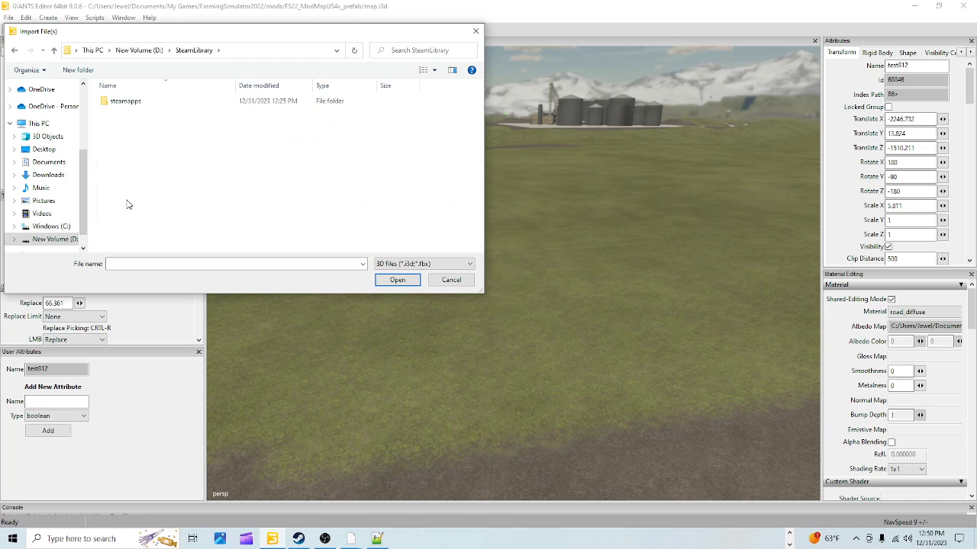
double_click(142, 104)
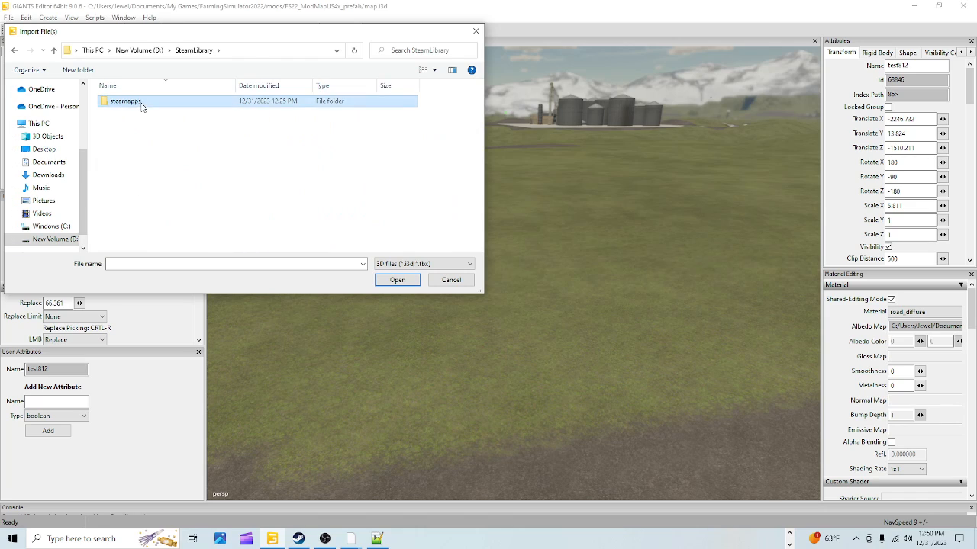
double_click(137, 101)
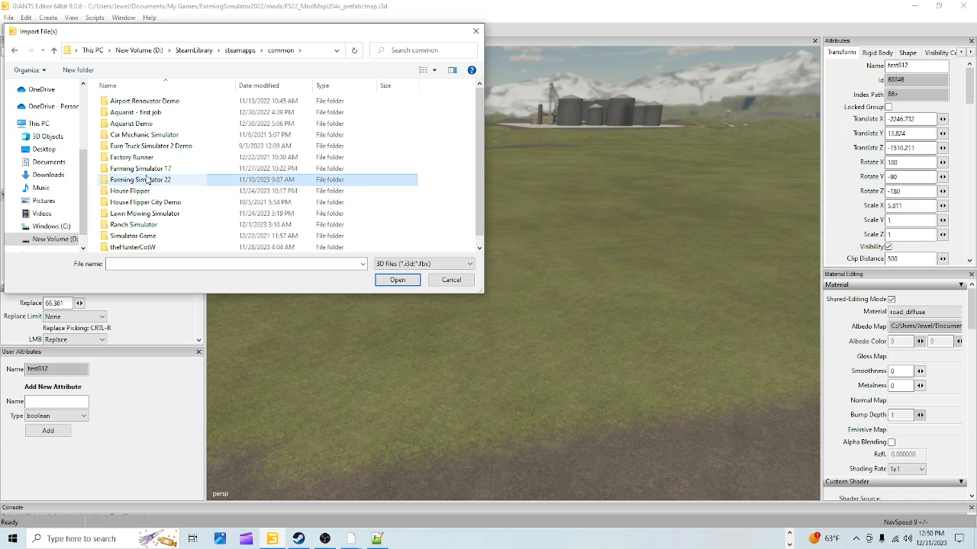
double_click(145, 175)
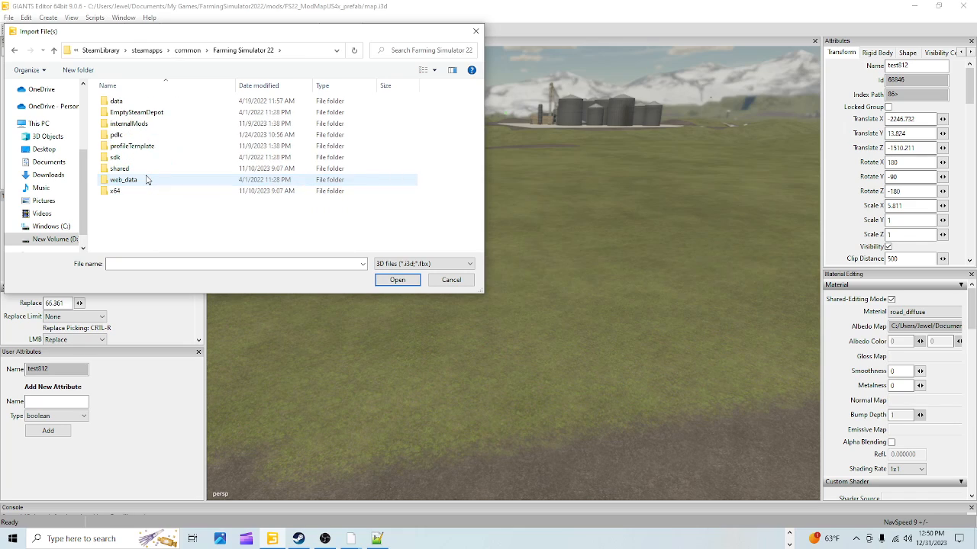
Step: Open the lizard folder under data, placeables in the Farming Simulator 22 directory
double_click(169, 112)
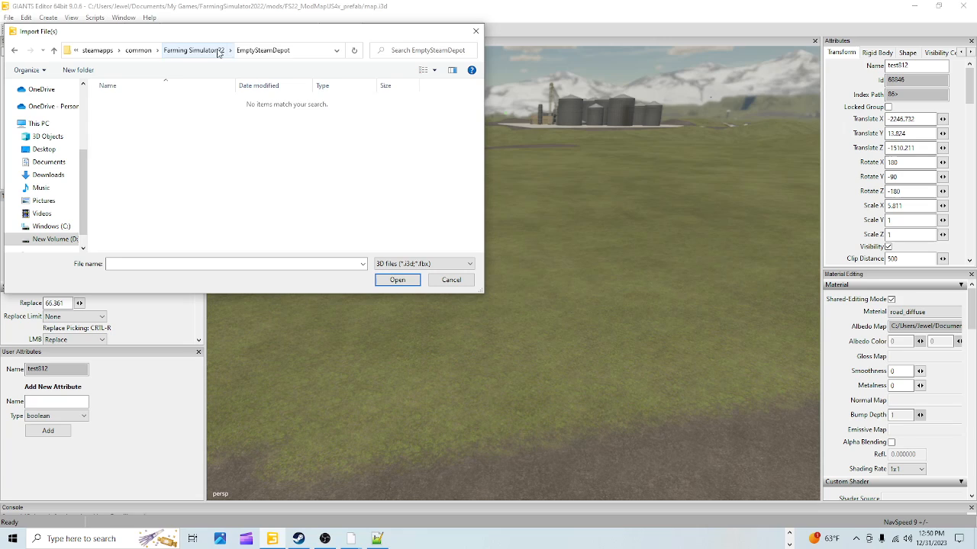
click(194, 49)
double_click(124, 101)
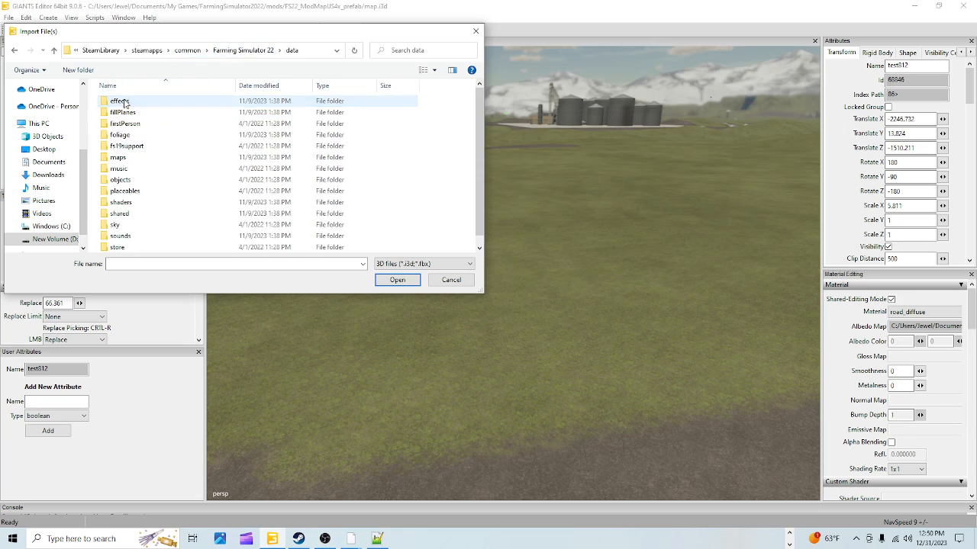
double_click(147, 190)
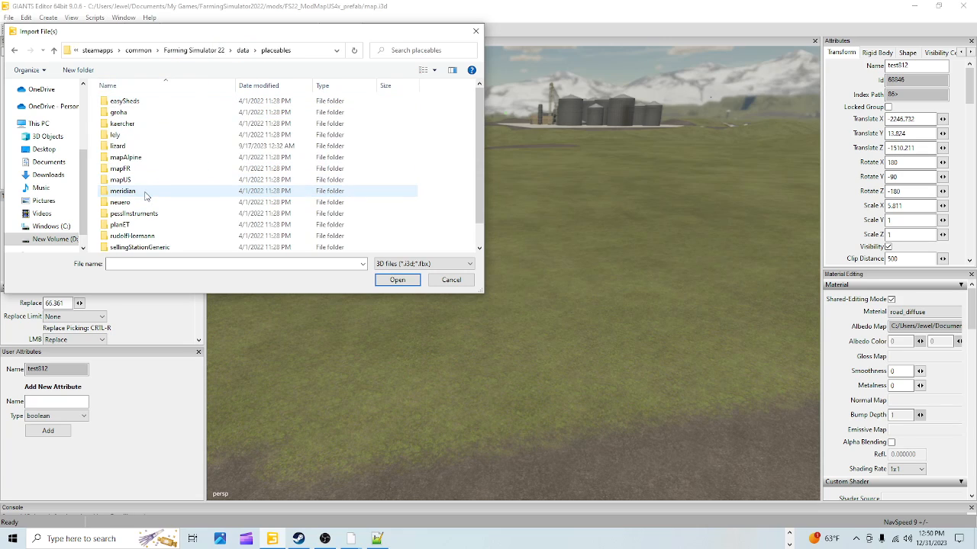
double_click(142, 146)
scroll(138, 219, down, 5)
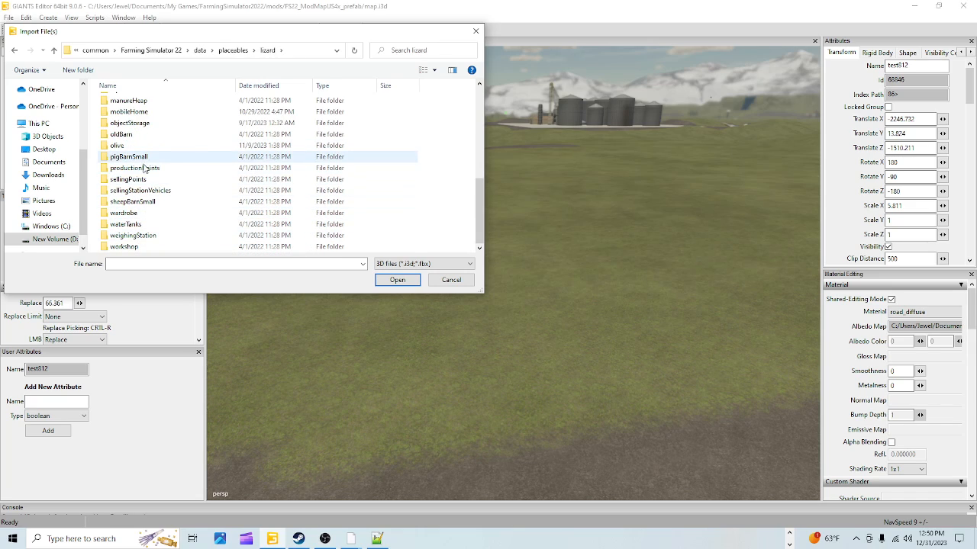
Step: Look through lizard's sellingPoints folder and the mapUS placeables folder for building models
double_click(152, 179)
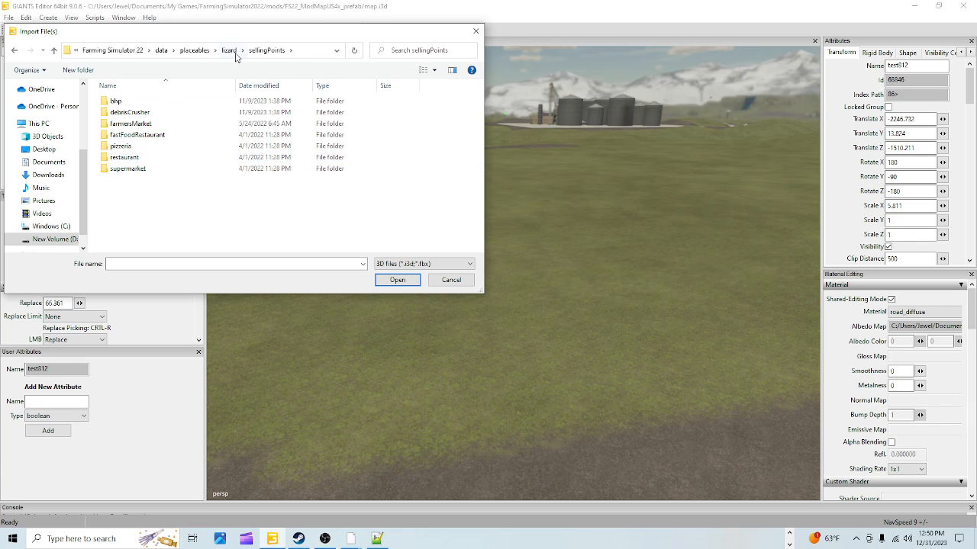
click(200, 52)
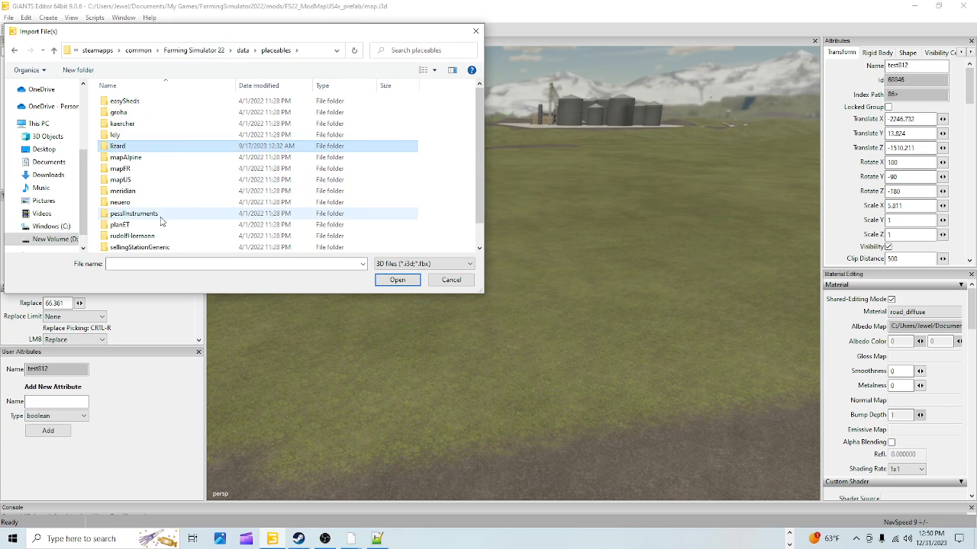
scroll(163, 223, down, 1)
double_click(152, 156)
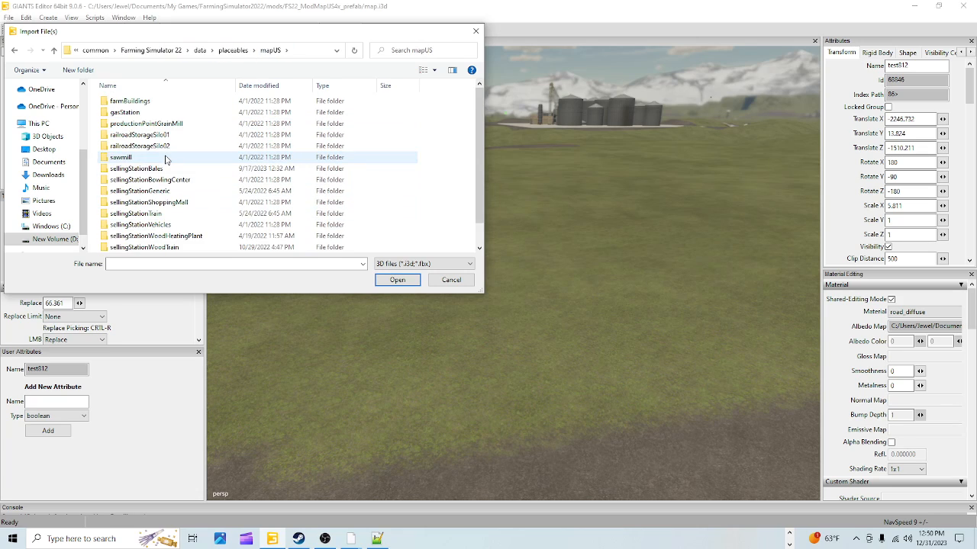
scroll(183, 195, down, 1)
click(194, 181)
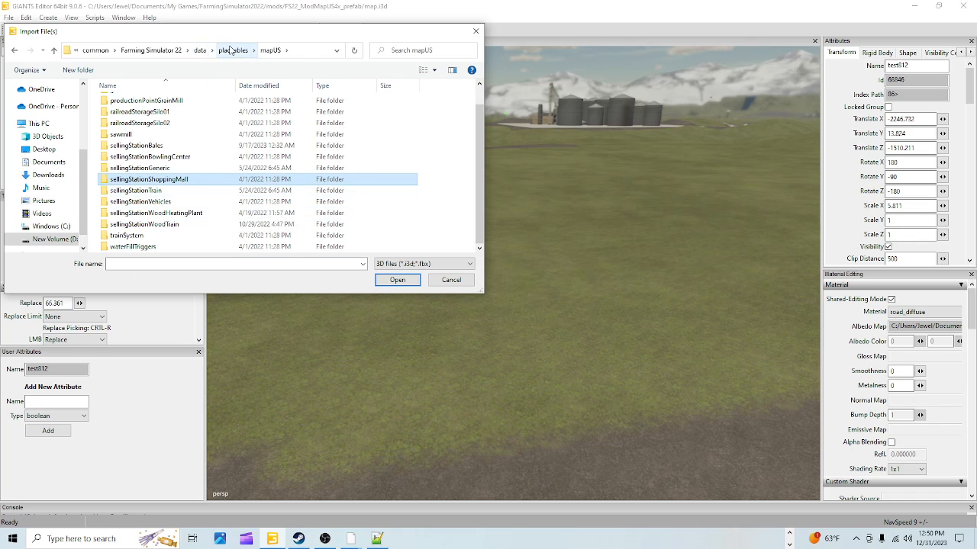
Step: Go to the sellingPoints folder under data, placeables, lizard in the Farming Simulator 22 directory
click(200, 51)
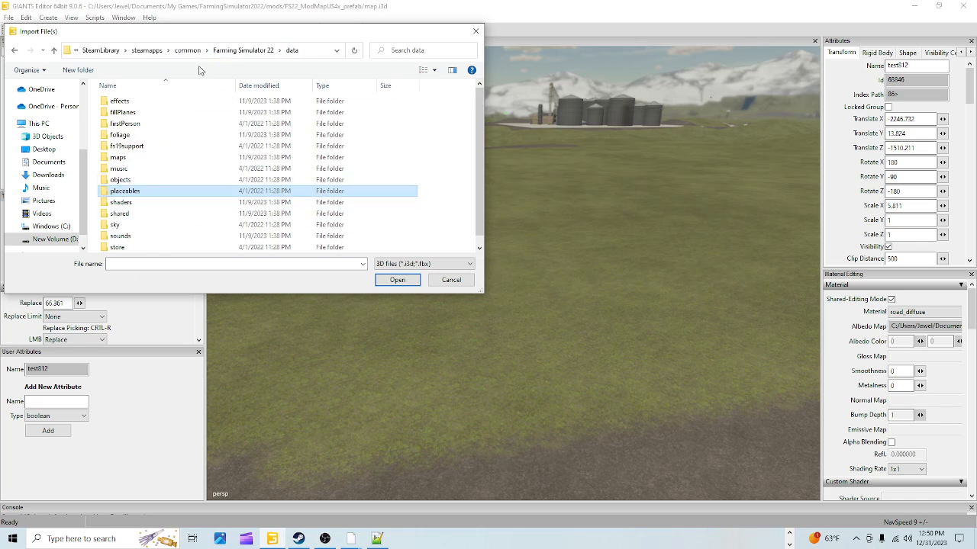
double_click(142, 191)
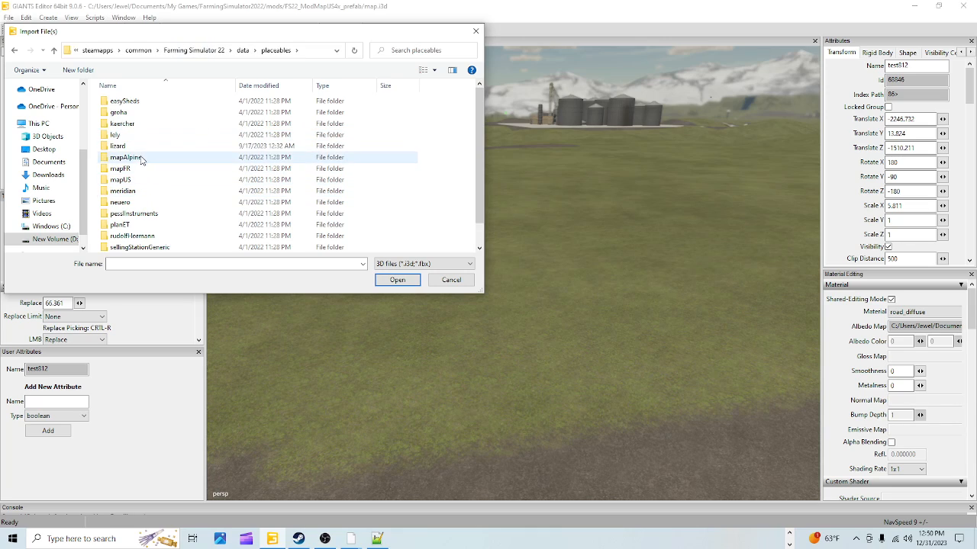
double_click(119, 145)
scroll(152, 215, down, 5)
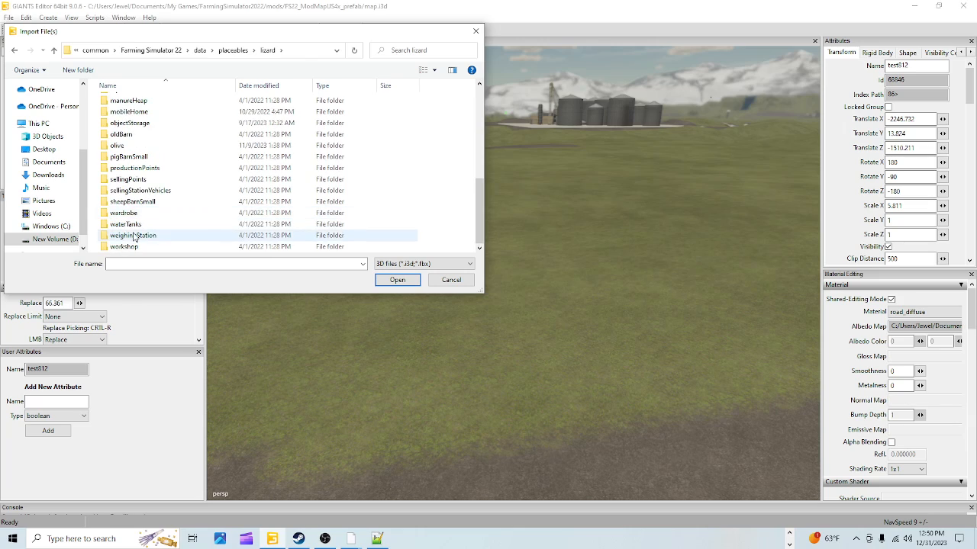
double_click(159, 180)
double_click(139, 168)
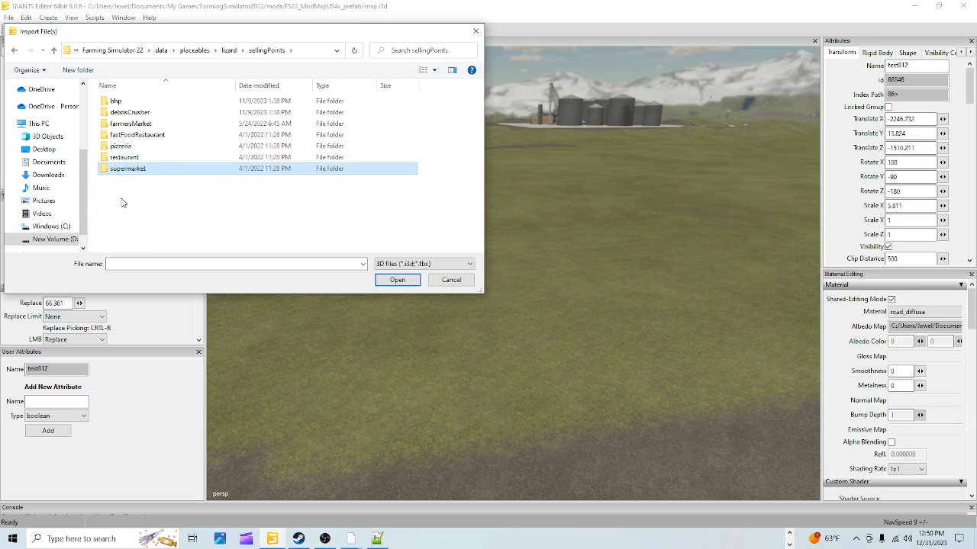
Step: Import the supermarket i3d model from the supermarket folder into the map
double_click(159, 171)
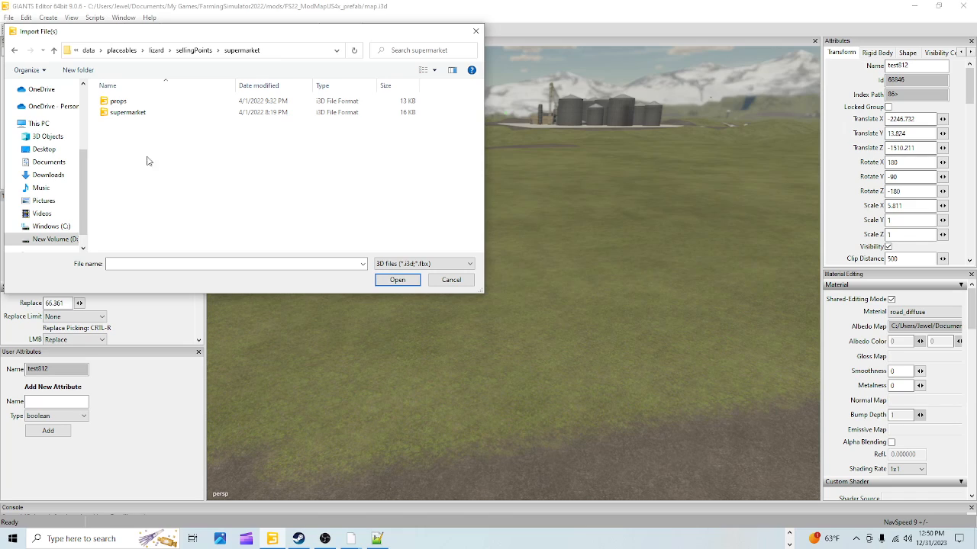
click(131, 113)
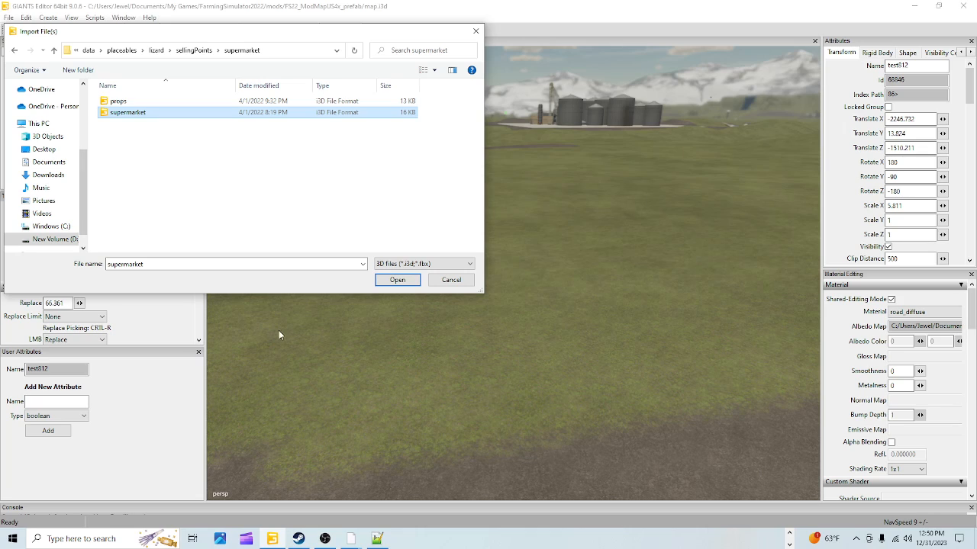
click(396, 280)
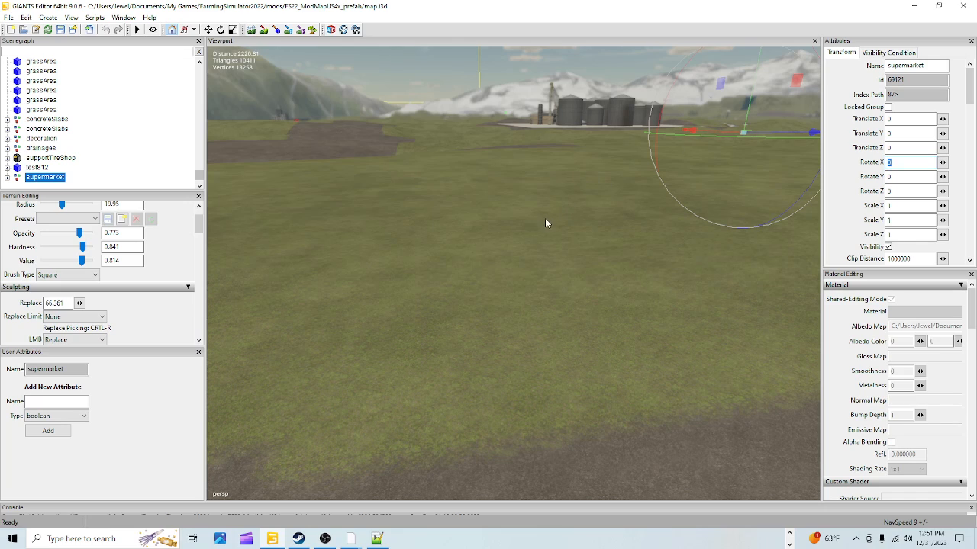
Step: Place the imported supermarket on the grass beyond the dirt road with interactive placement, at about X -1672.7, Z -1432.8
key(ctrl+b)
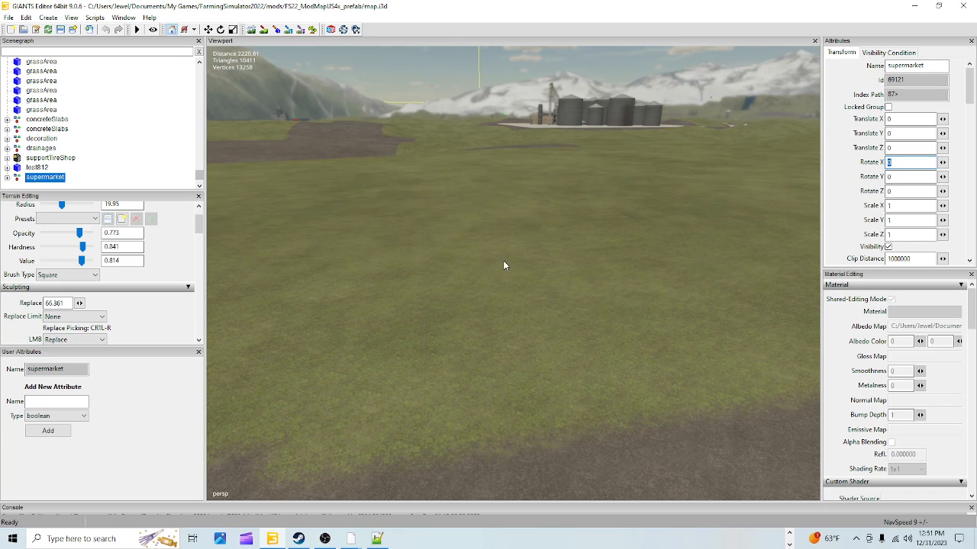
click(501, 254)
key(ctrl+b)
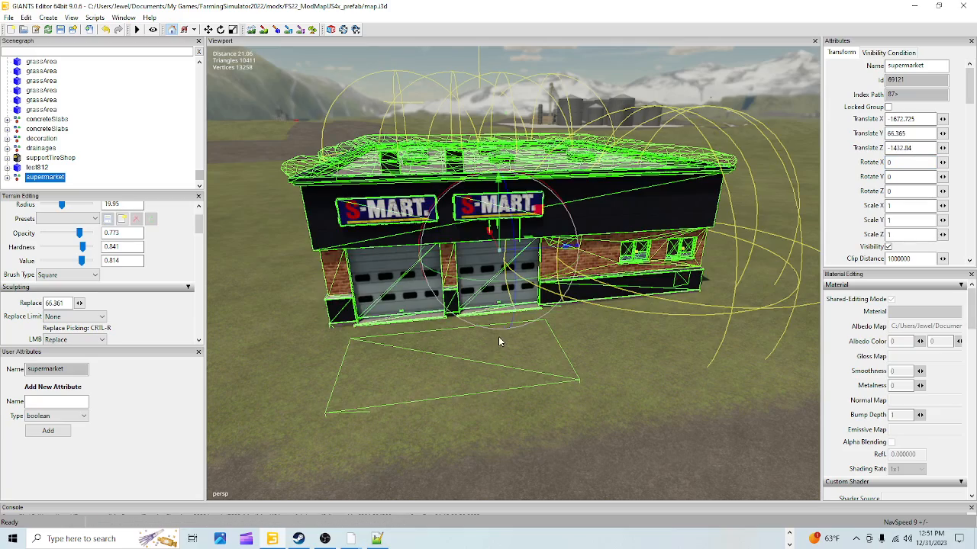
Step: Examine the supermarket's walls, signs and garage doors and its placement relative to the surrounding dirt roads
mouse_move(503, 368)
alt+mouse_down()
mouse_move(492, 378)
mouse_move(428, 350)
mouse_move(533, 206)
mouse_move(670, 286)
mouse_move(622, 271)
mouse_move(609, 189)
mouse_move(680, 290)
mouse_move(664, 271)
mouse_move(621, 275)
mouse_move(649, 229)
mouse_move(705, 180)
mouse_move(682, 304)
alt+mouse_up()
scroll(665, 272, up, 5)
right_click(681, 304)
click(693, 191)
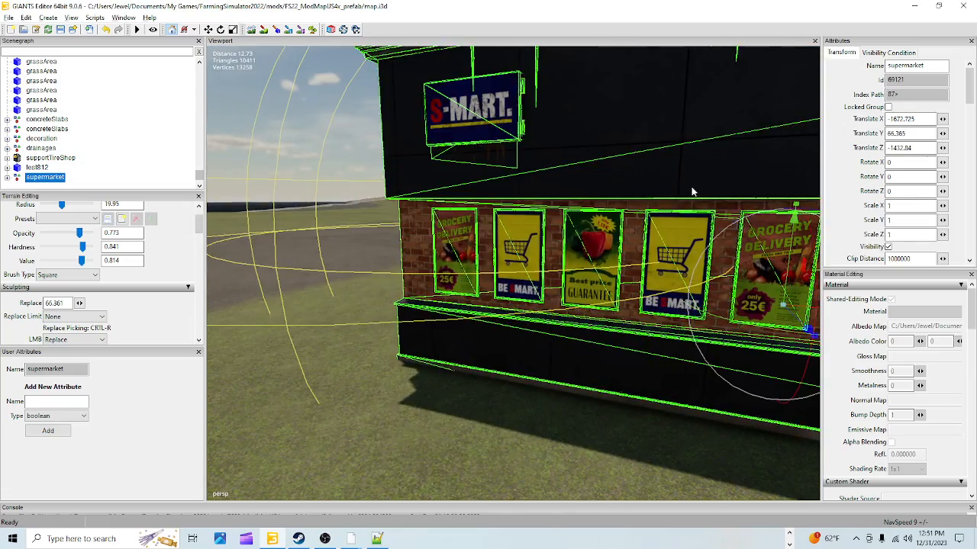
scroll(691, 195, down, 5)
scroll(613, 267, up, 5)
alt+drag(664, 234, 667, 268)
scroll(630, 274, down, 5)
scroll(630, 274, down, 3)
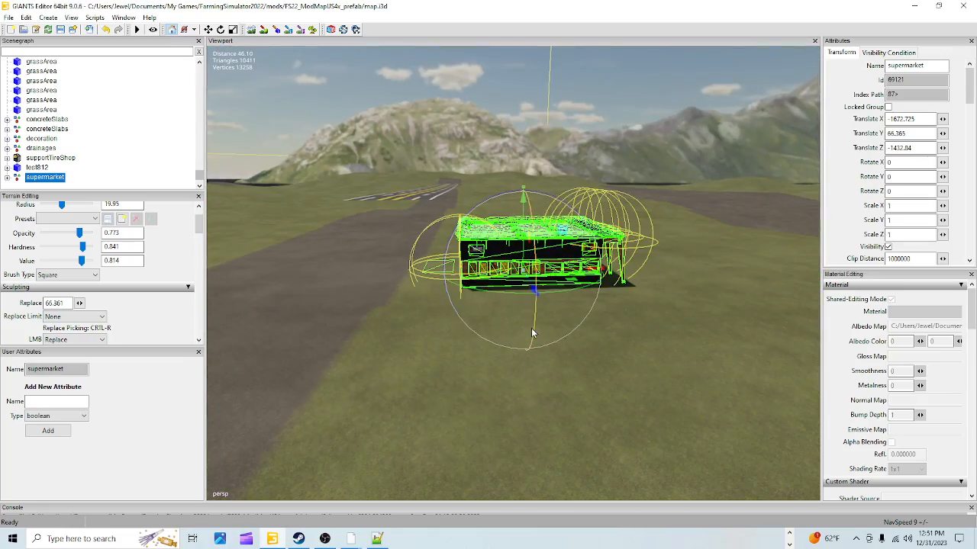
alt+drag(531, 328, 460, 328)
alt+middle_drag(460, 328, 731, 154)
scroll(633, 214, up, 3)
alt+drag(634, 213, 644, 335)
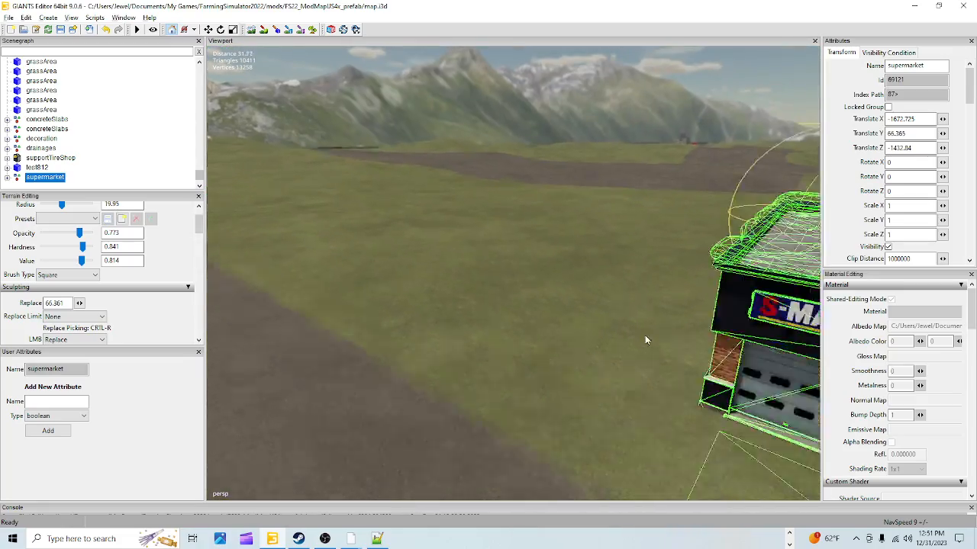
scroll(645, 336, down, 3)
alt+drag(608, 371, 627, 393)
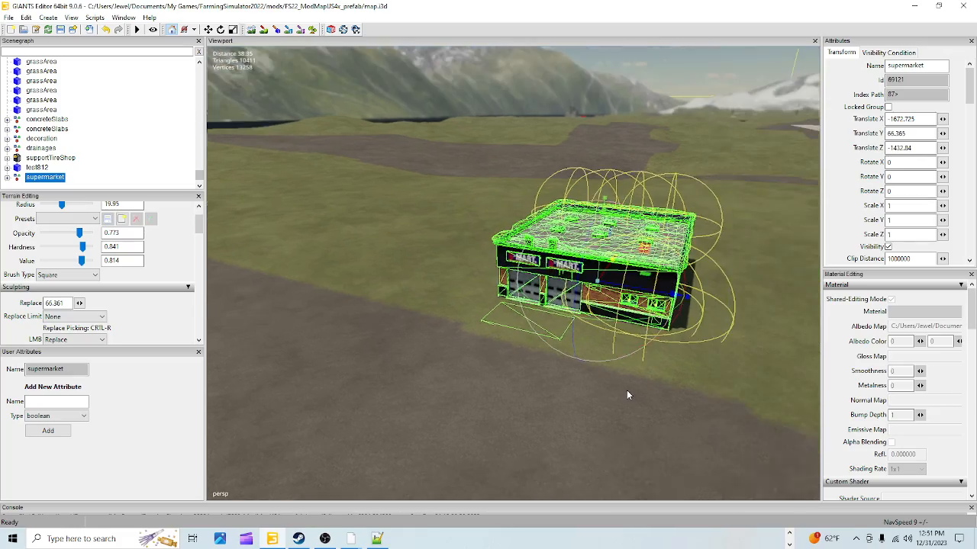
Step: Turn the supermarket to rotation 180, 2.451, 180 and move it to about X -1666, Z -1432.6
scroll(680, 260, up, 5)
scroll(567, 308, down, 4)
alt+drag(567, 308, 535, 286)
right_drag(542, 279, 564, 319)
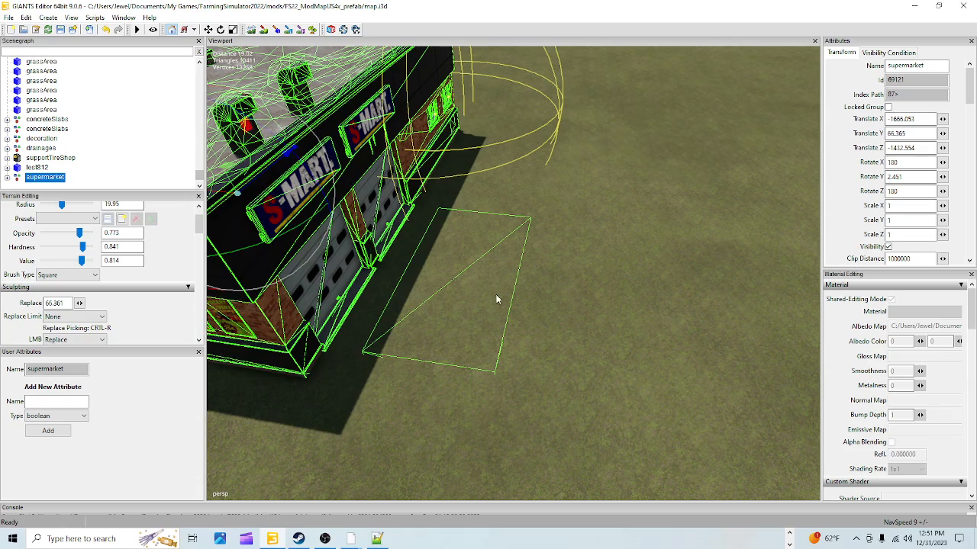
Step: Inspect the unloading area outside the supermarket's garage doors and the pillared entrance on the other side
right_drag(496, 299, 753, 167)
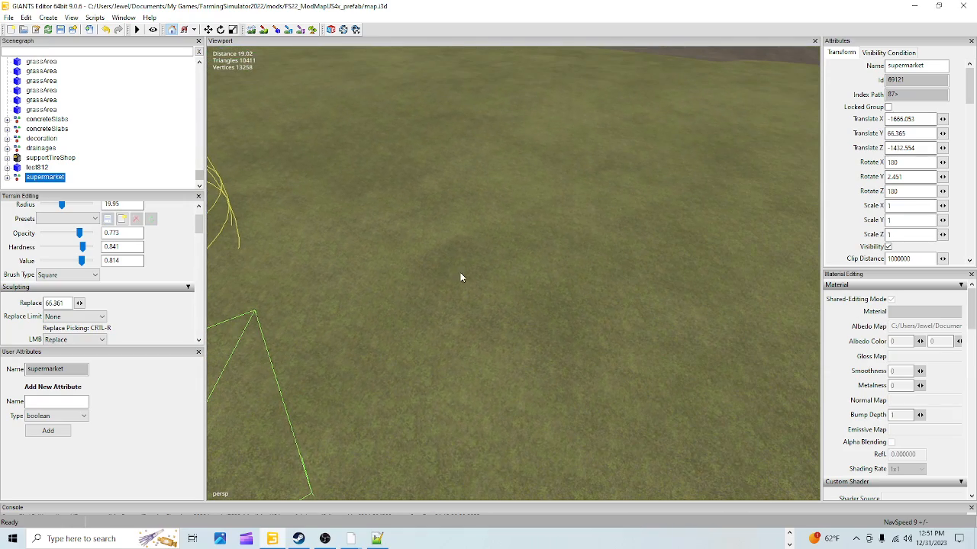
alt+drag(460, 272, 393, 304)
alt+drag(498, 279, 386, 320)
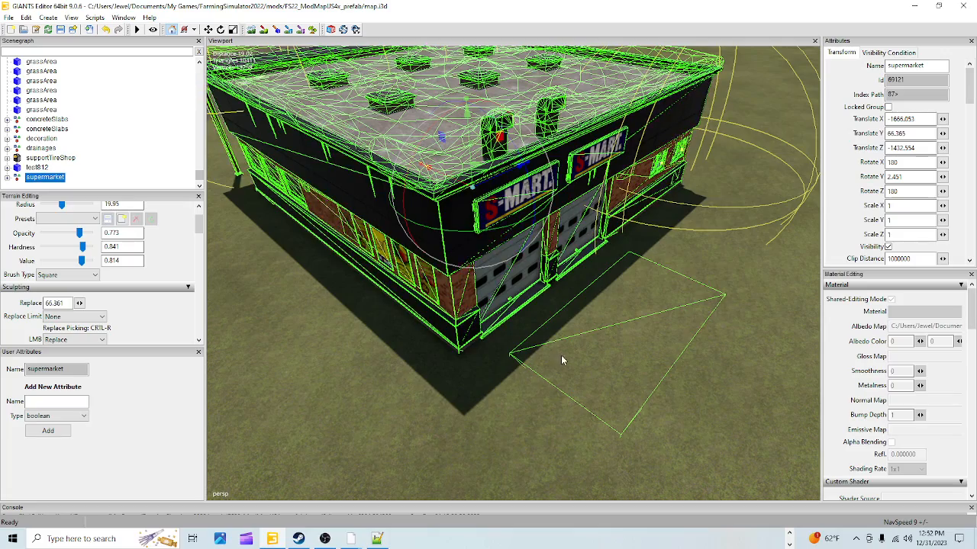
alt+drag(561, 360, 297, 345)
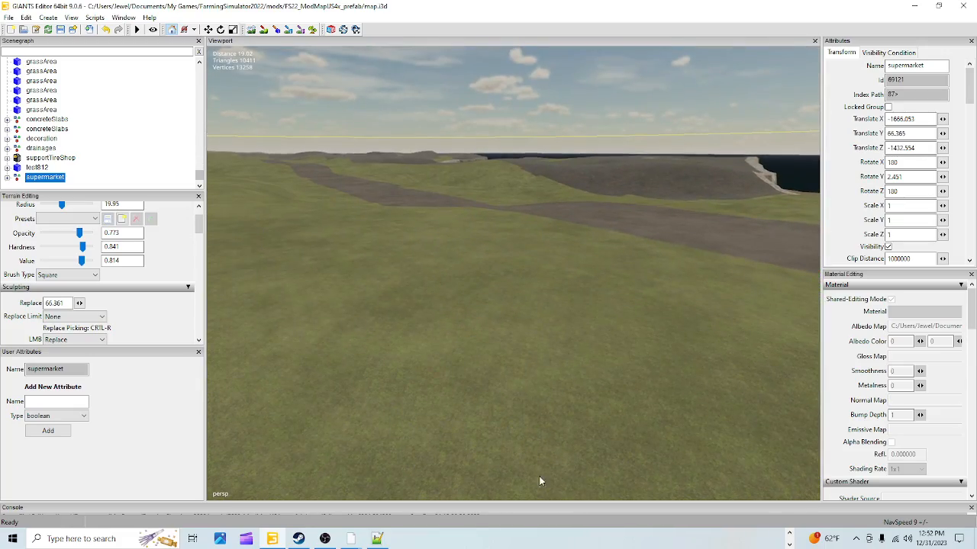
alt+drag(634, 399, 736, 433)
alt+drag(440, 357, 593, 298)
scroll(486, 329, up, 3)
scroll(690, 338, up, 5)
scroll(758, 268, up, 4)
alt+drag(758, 268, 702, 328)
scroll(646, 382, down, 5)
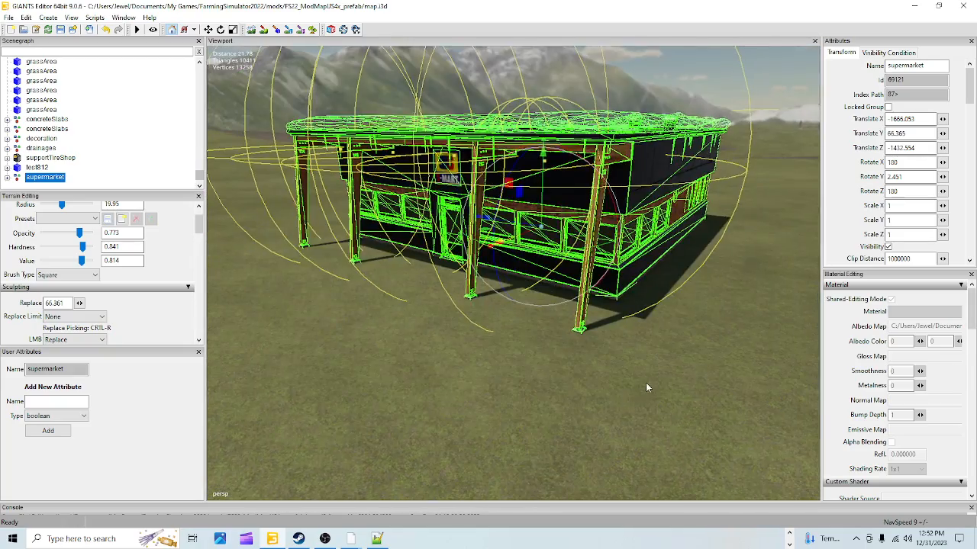
Step: Check how the supermarket's entrance lines up with the dirt road and the paved road section
alt+drag(645, 382, 621, 288)
scroll(557, 352, down, 2)
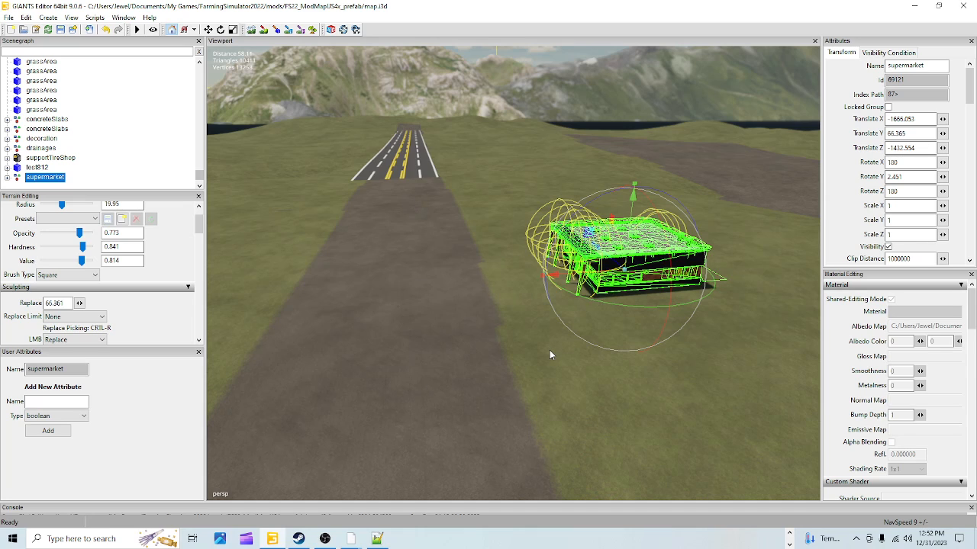
mouse_move(550, 349)
alt+mouse_down()
mouse_move(597, 349)
mouse_move(501, 382)
mouse_move(540, 341)
alt+mouse_up()
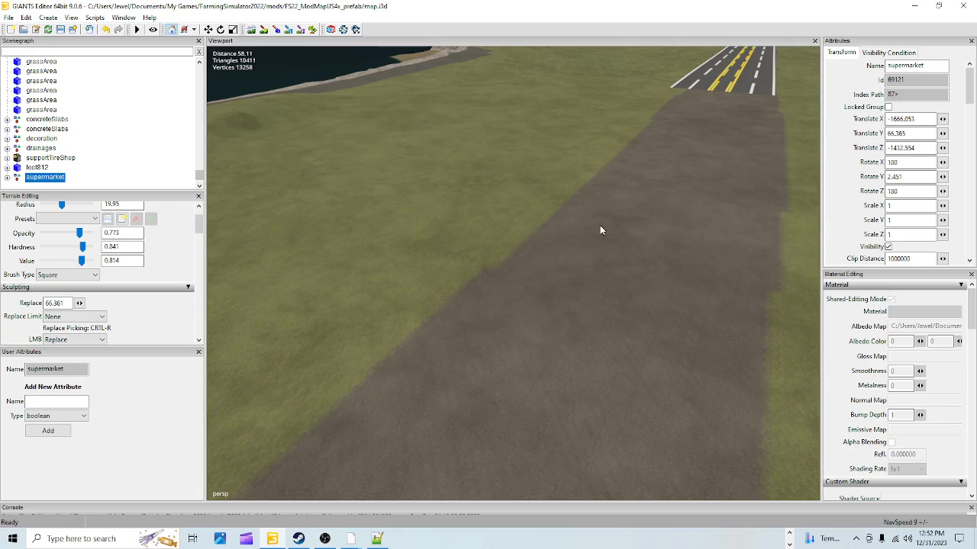
alt+drag(602, 356, 493, 347)
alt+right_drag(493, 343, 577, 253)
alt+drag(578, 253, 597, 306)
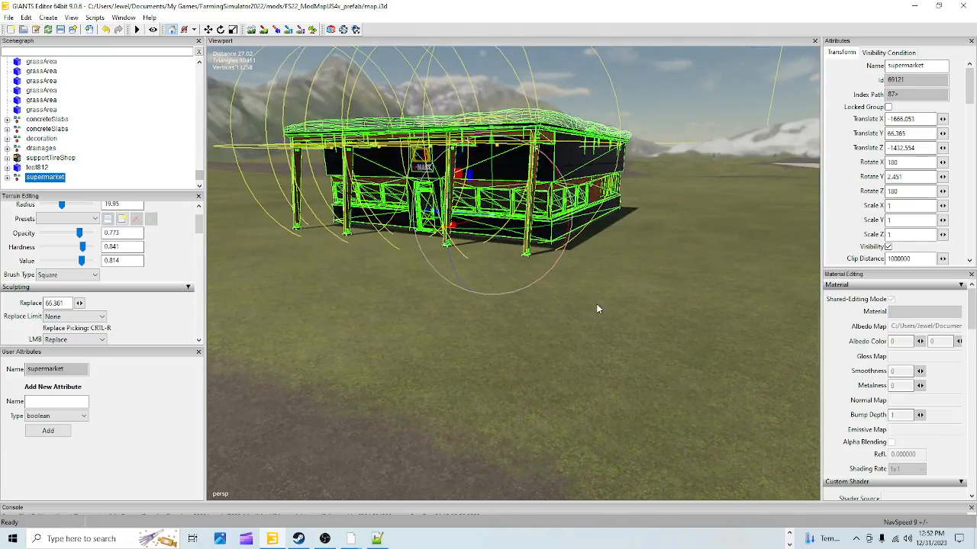
alt+drag(512, 330, 553, 316)
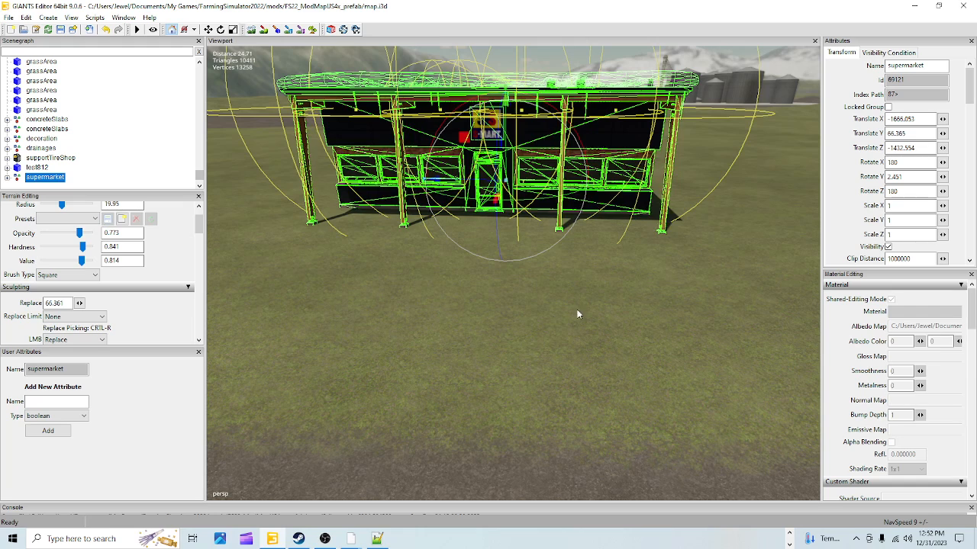
Step: Set the supermarket's Y rotation to 0 so that it sits square to the map axes
double_click(905, 177)
text(0)
alt+drag(634, 252, 458, 380)
scroll(480, 392, down, 5)
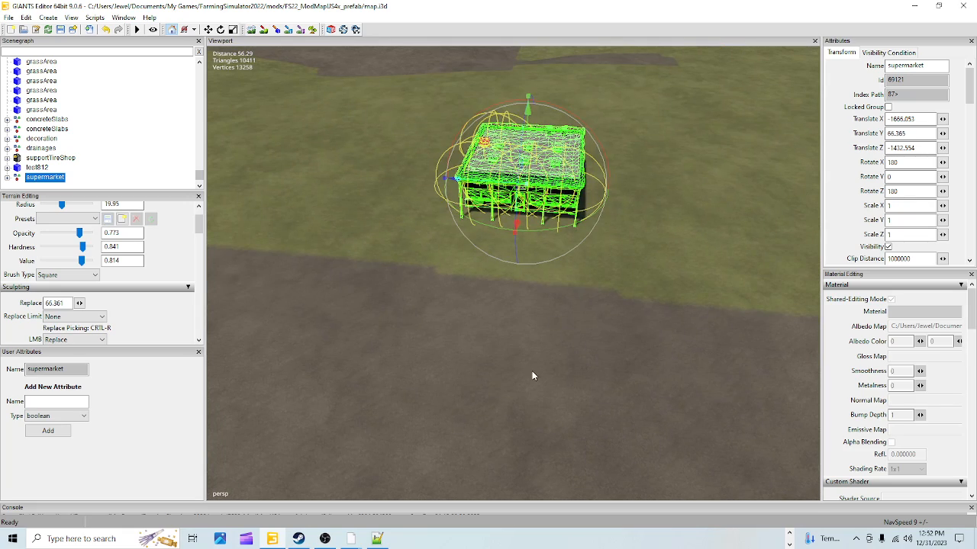
Step: Reduce the terrain sculpting brush radius to 16.7 over the ground in front of the supermarket, and leave sculpt mode
alt+drag(533, 375, 563, 355)
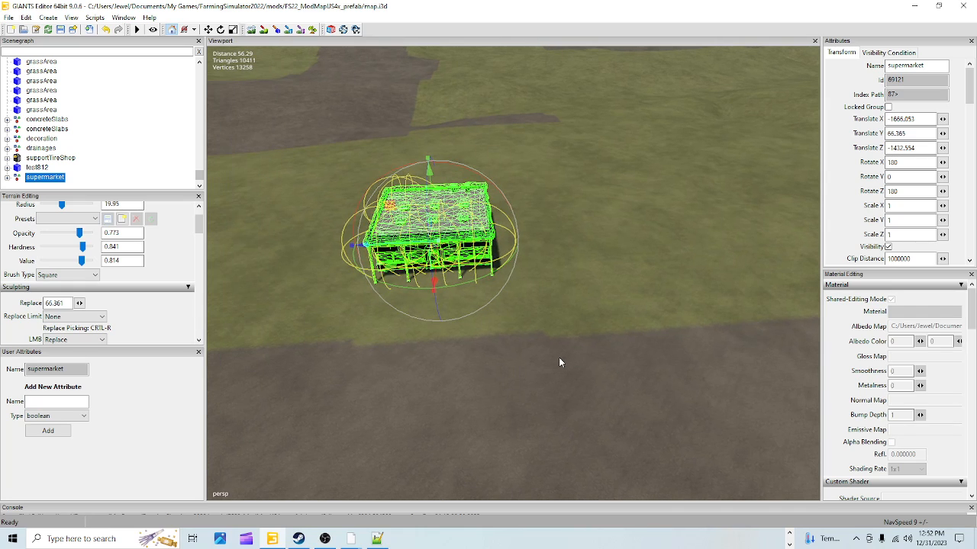
alt+drag(559, 358, 483, 397)
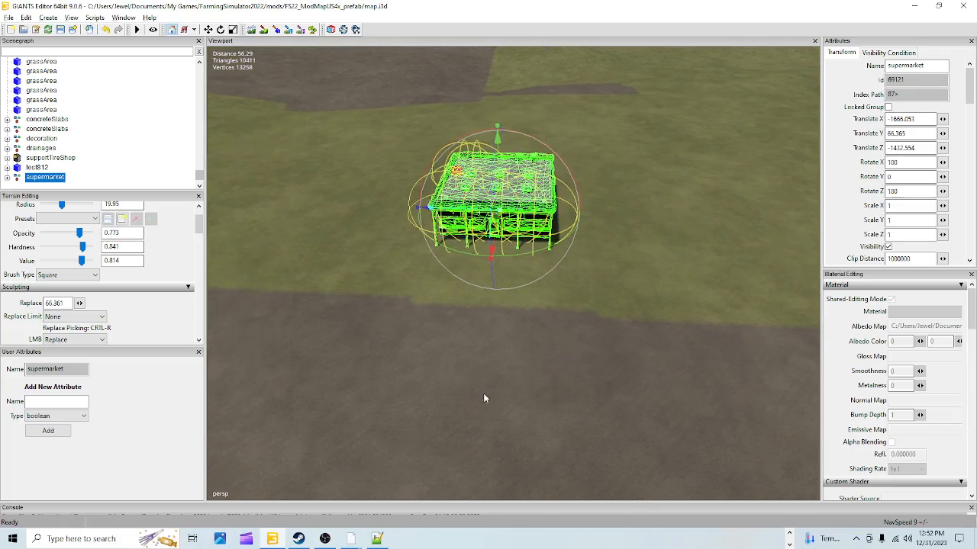
alt+right_drag(483, 393, 514, 214)
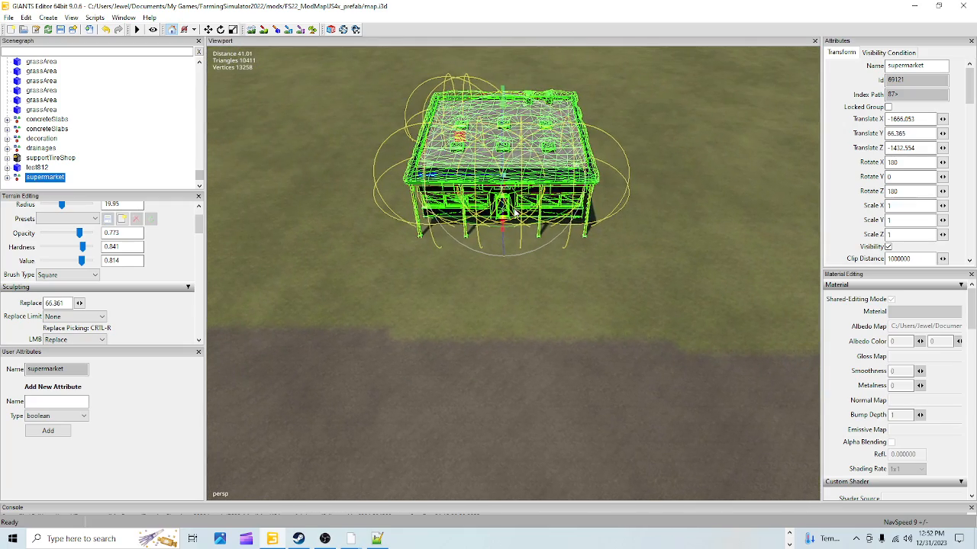
click(263, 29)
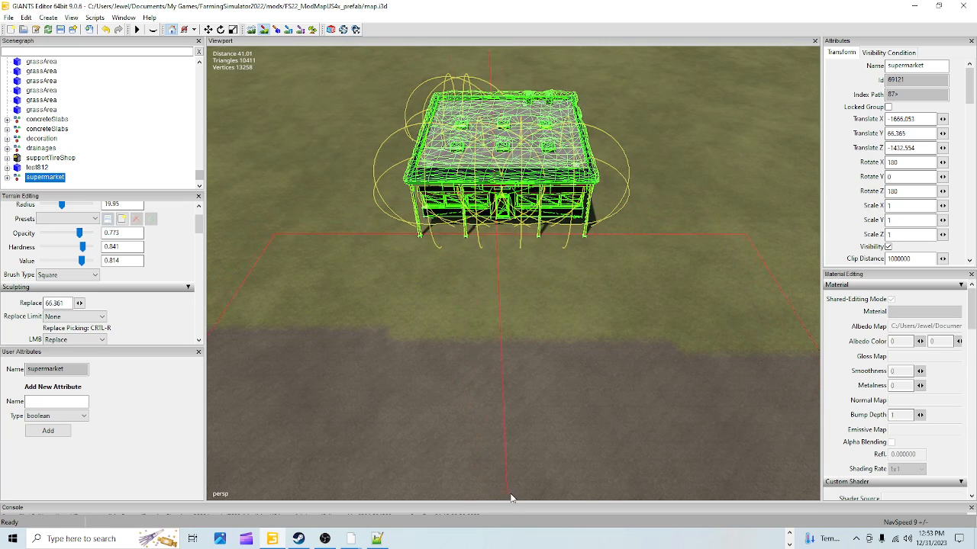
scroll(532, 469, down, 3)
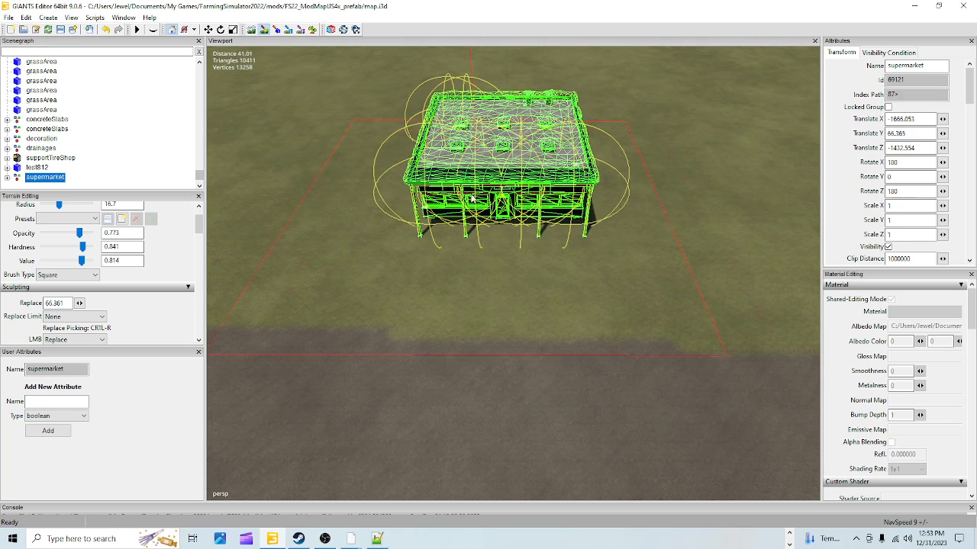
click(265, 30)
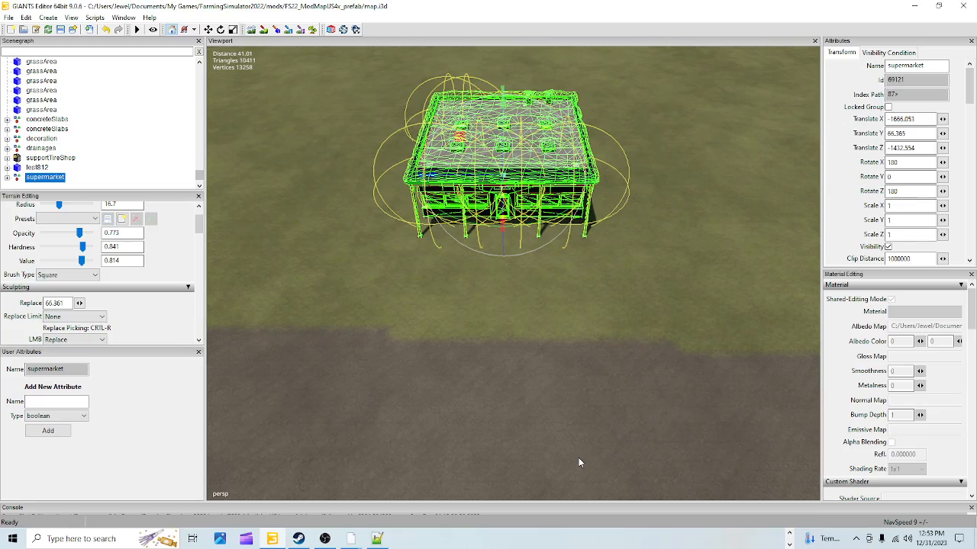
Step: Shift the supermarket along the X axis to about -1665, adjusting its distance from the dirt road
scroll(580, 458, up, 5)
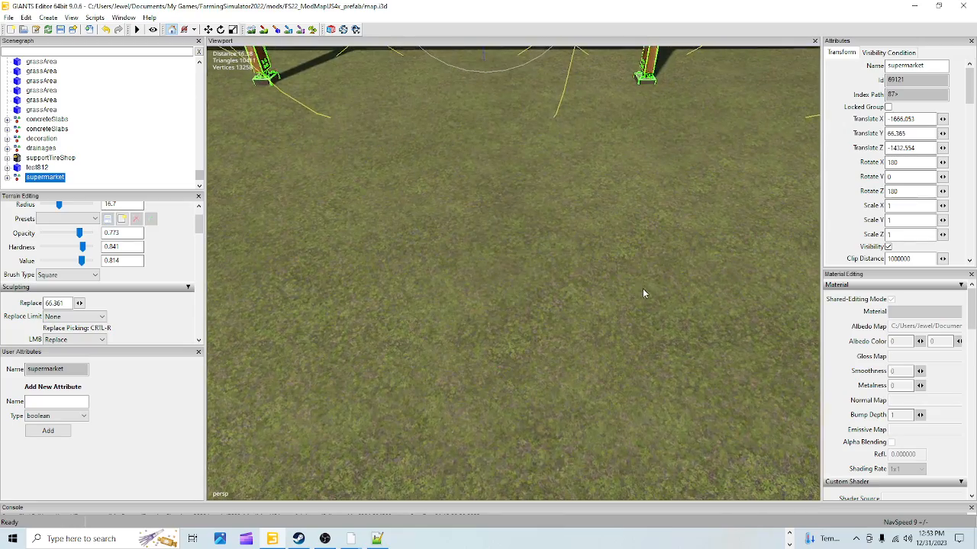
alt+drag(642, 289, 598, 240)
scroll(536, 279, down, 3)
alt+drag(534, 279, 624, 211)
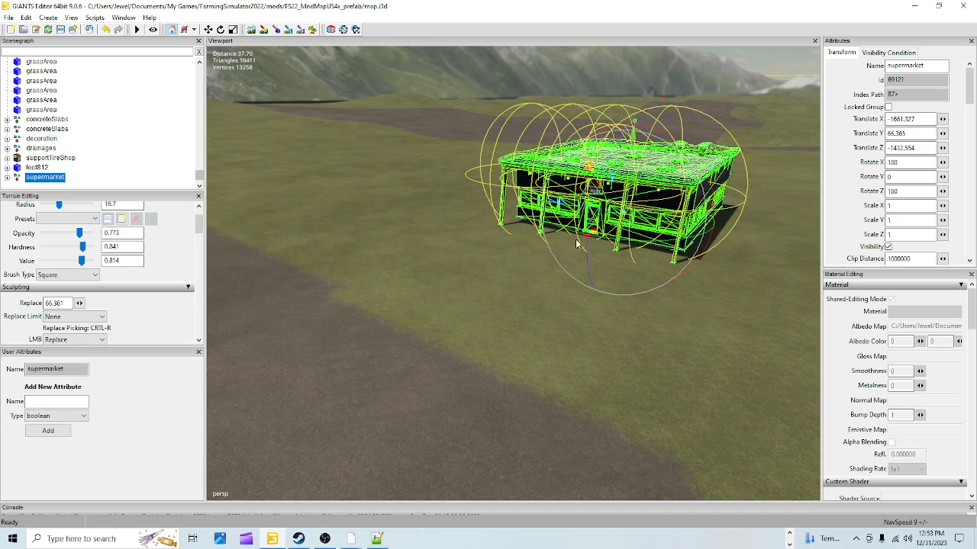
alt+drag(575, 239, 555, 161)
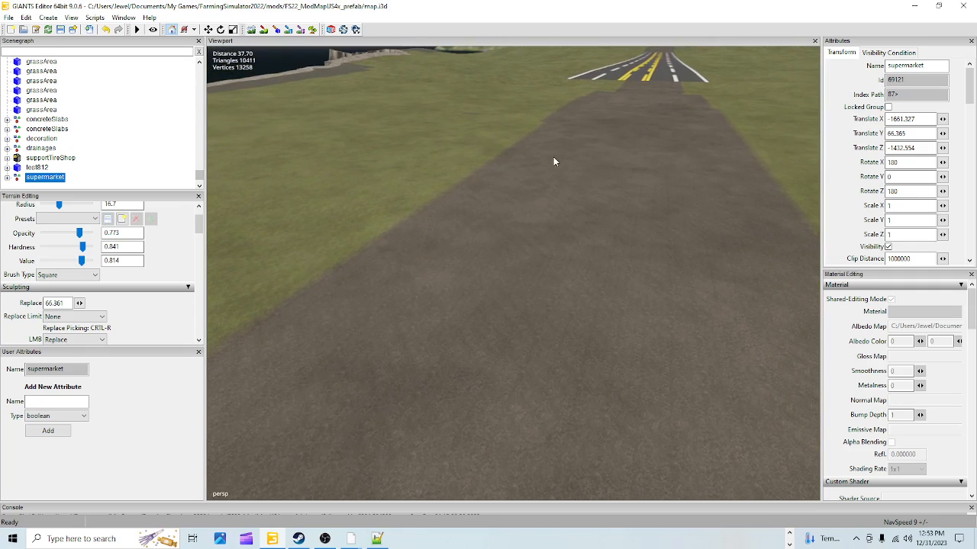
alt+drag(469, 201, 584, 271)
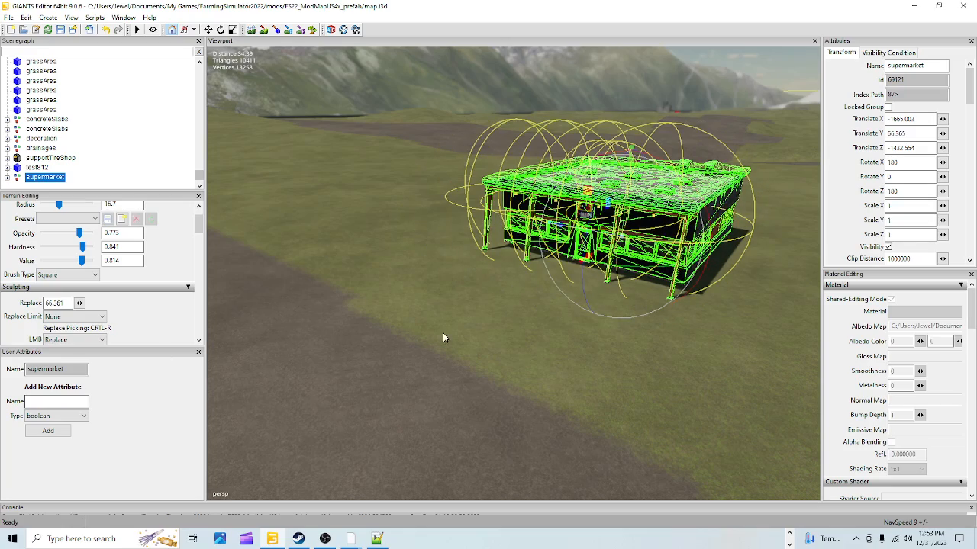
Step: Switch to the File Explorer window and go from the pizzeria folder to the Farming Simulator 22 data/maps folder
mouse_move(443, 333)
alt+mouse_down()
mouse_move(357, 294)
mouse_move(348, 348)
mouse_move(425, 266)
mouse_move(519, 273)
mouse_move(512, 301)
mouse_move(448, 344)
alt+mouse_up()
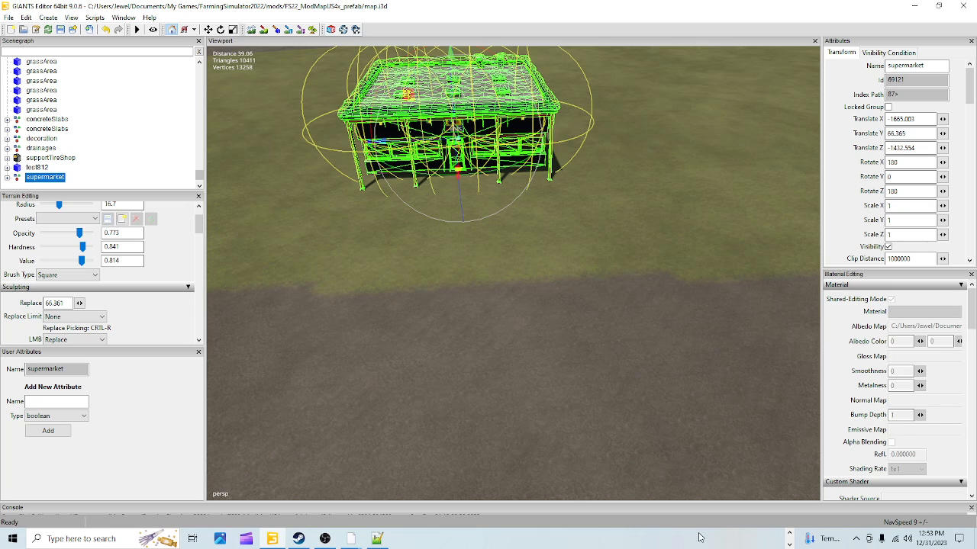
click(789, 533)
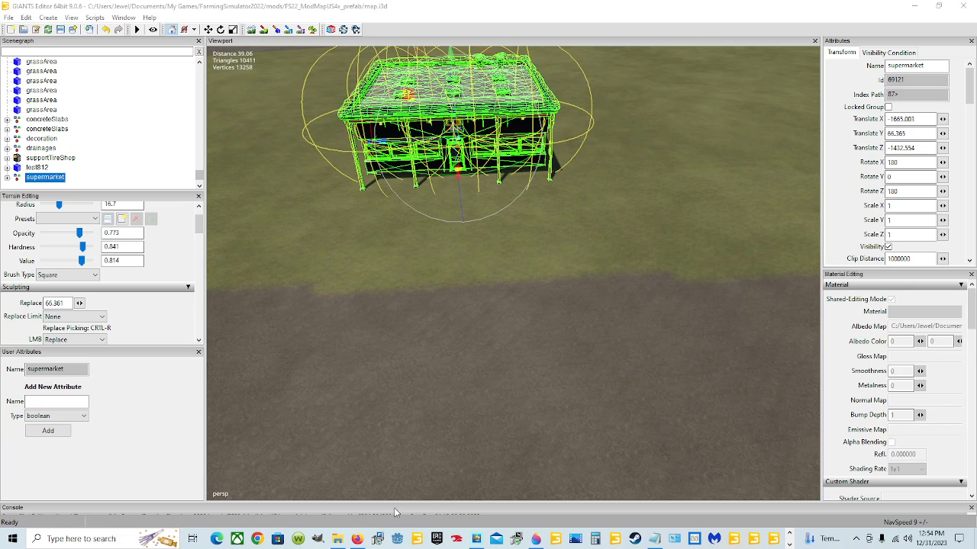
click(336, 539)
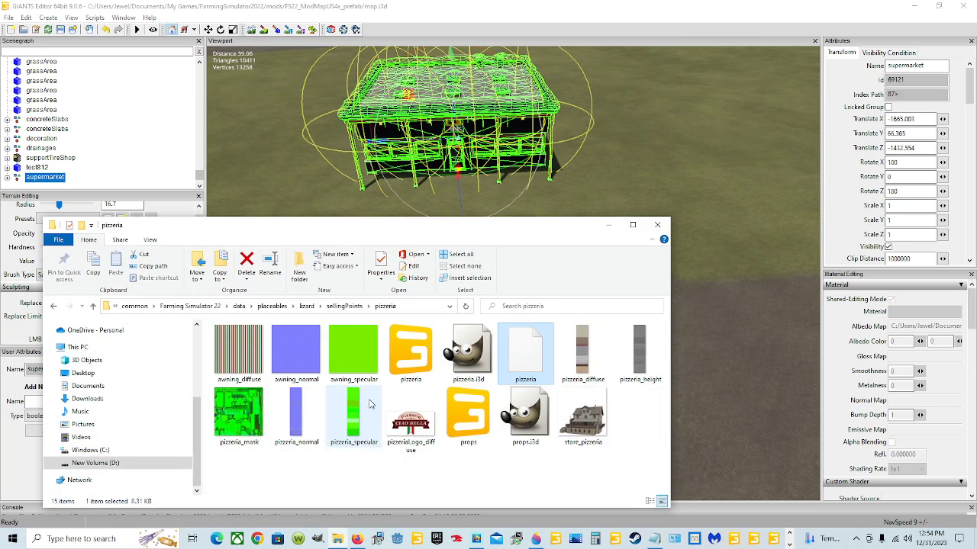
click(331, 307)
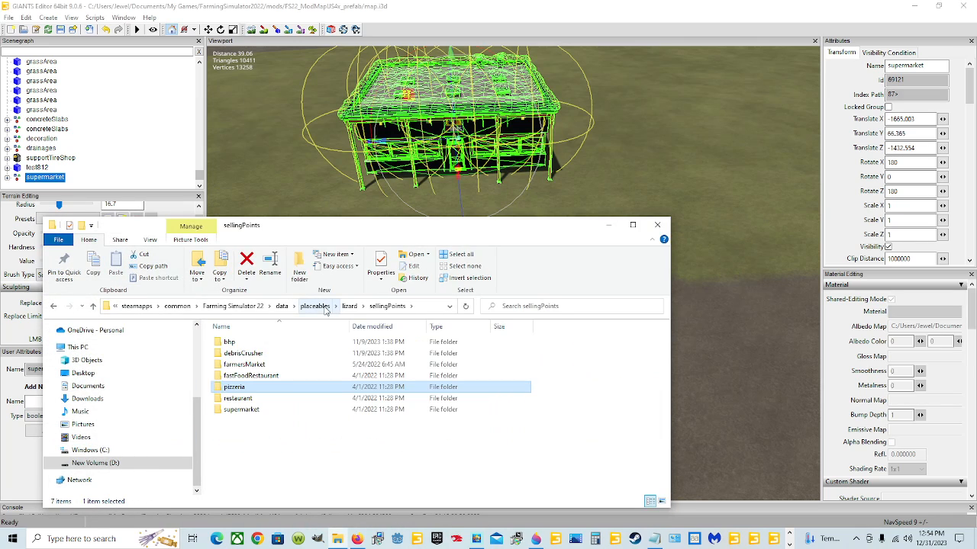
click(316, 306)
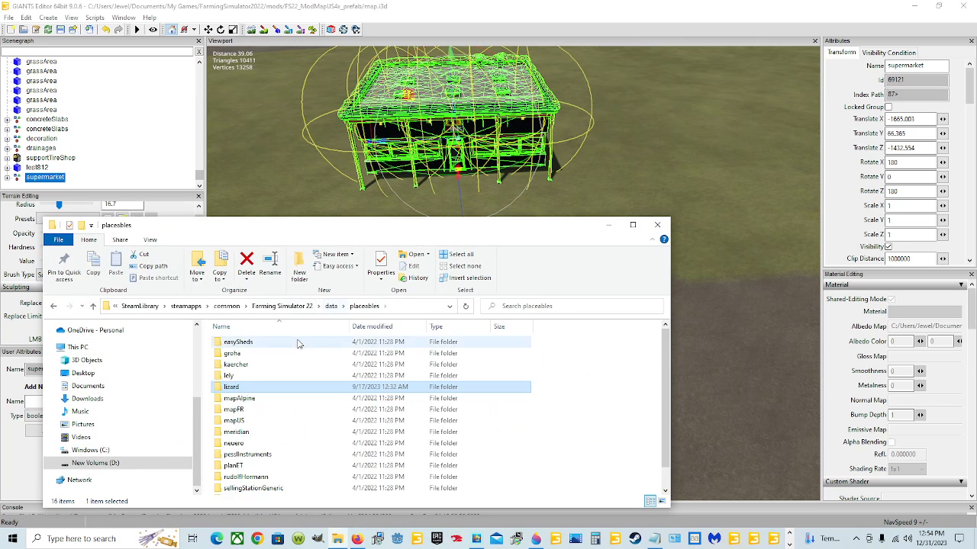
click(331, 306)
double_click(260, 398)
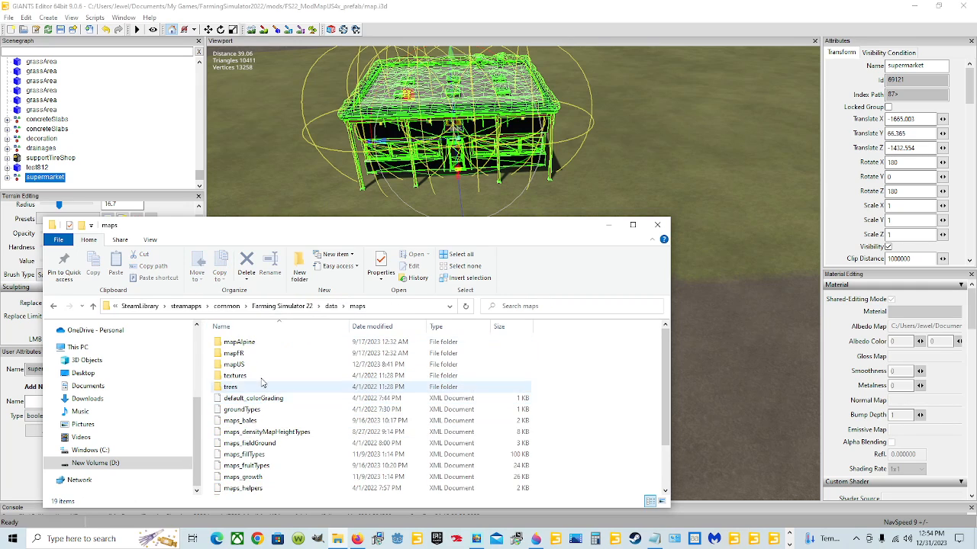
Step: Open the placeables XML file from the mapFR folder in Notepad++
double_click(258, 354)
scroll(271, 396, down, 6)
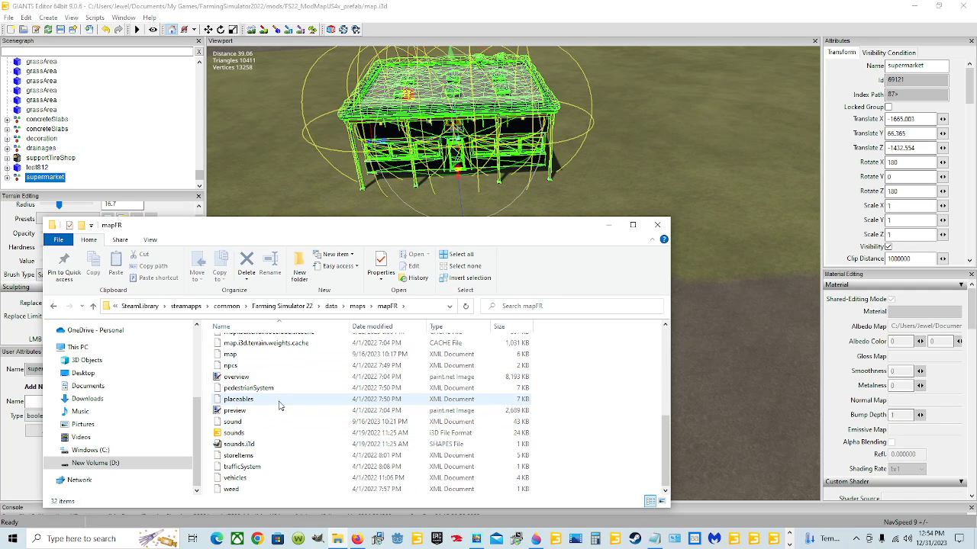
click(279, 402)
right_click(279, 403)
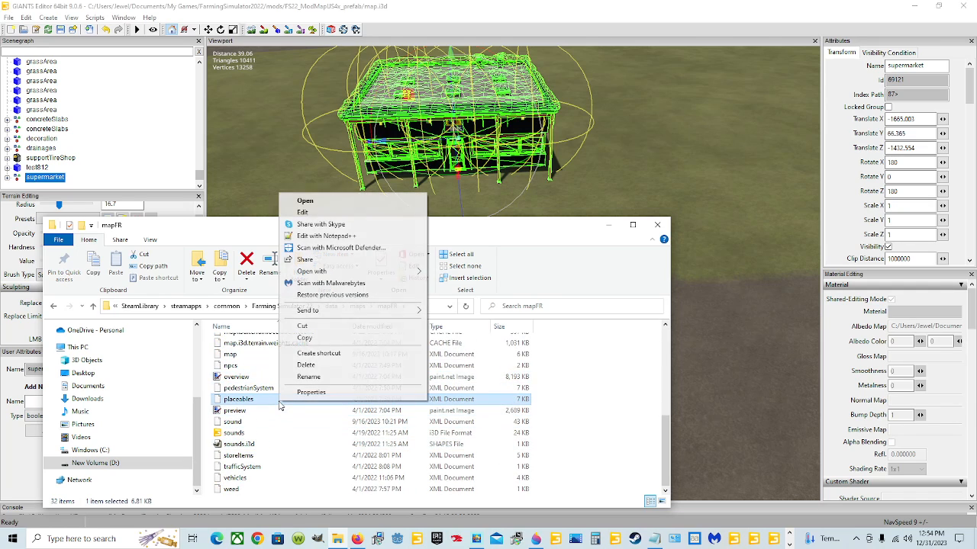
click(333, 237)
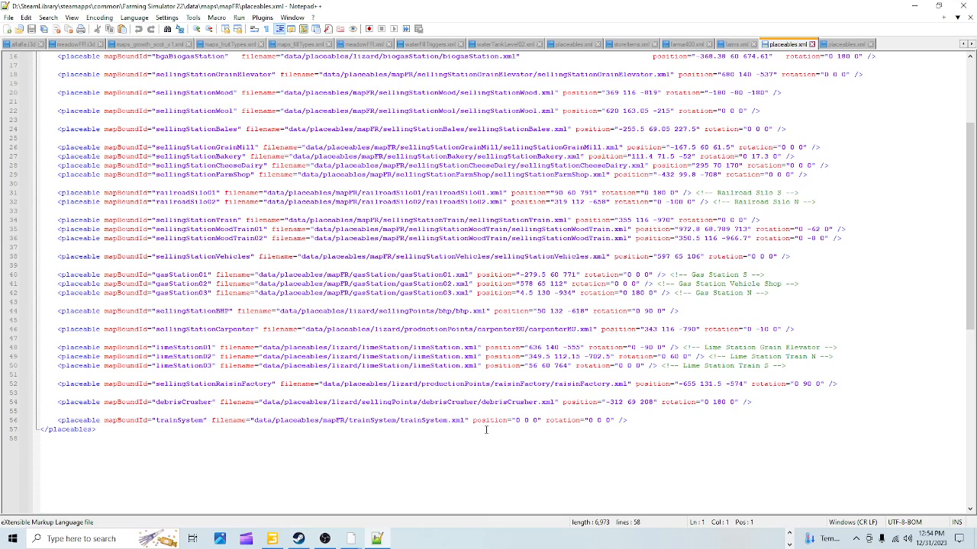
Step: Look through the mapFR placeables entries for a selling point that can serve as a template, and minimize the editor
scroll(475, 318, up, 2)
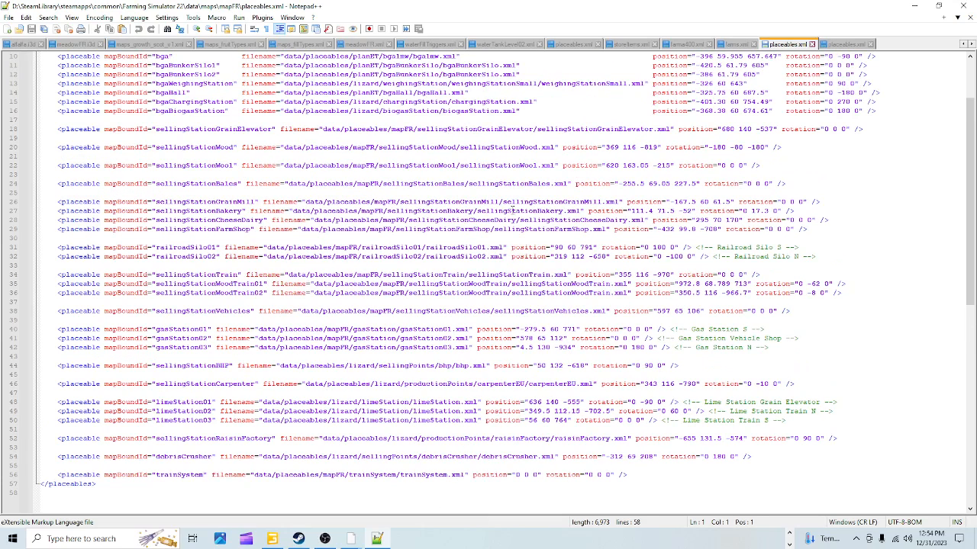
scroll(433, 348, up, 2)
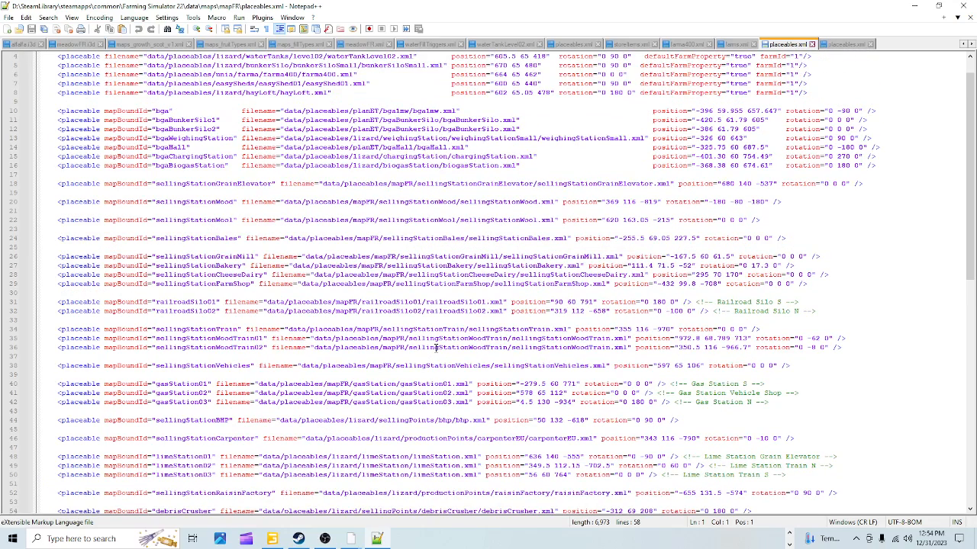
scroll(437, 348, up, 1)
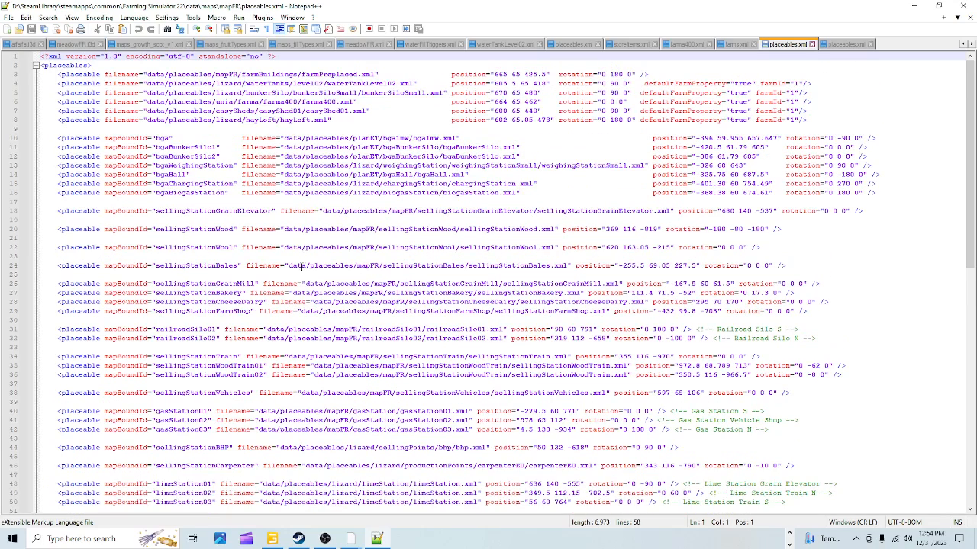
scroll(424, 211, down, 5)
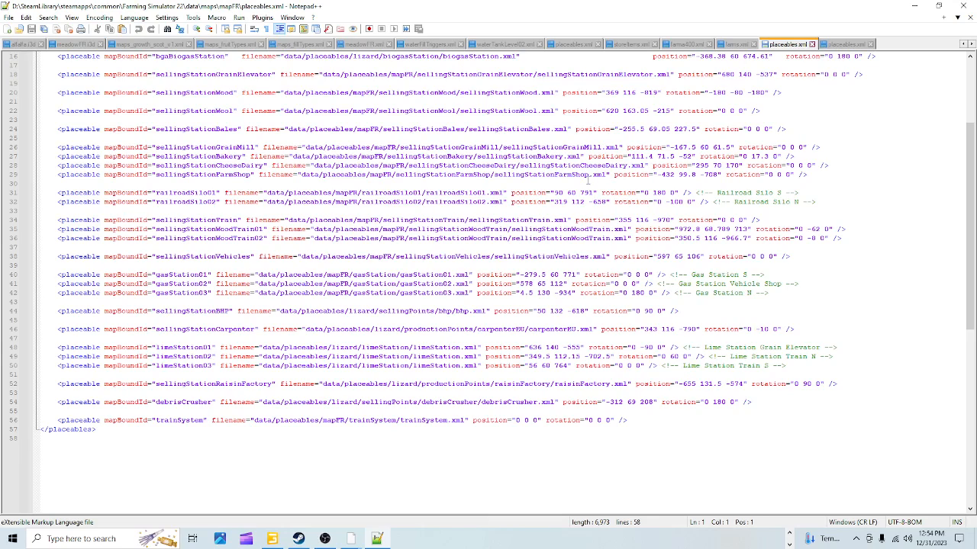
scroll(900, 258, up, 4)
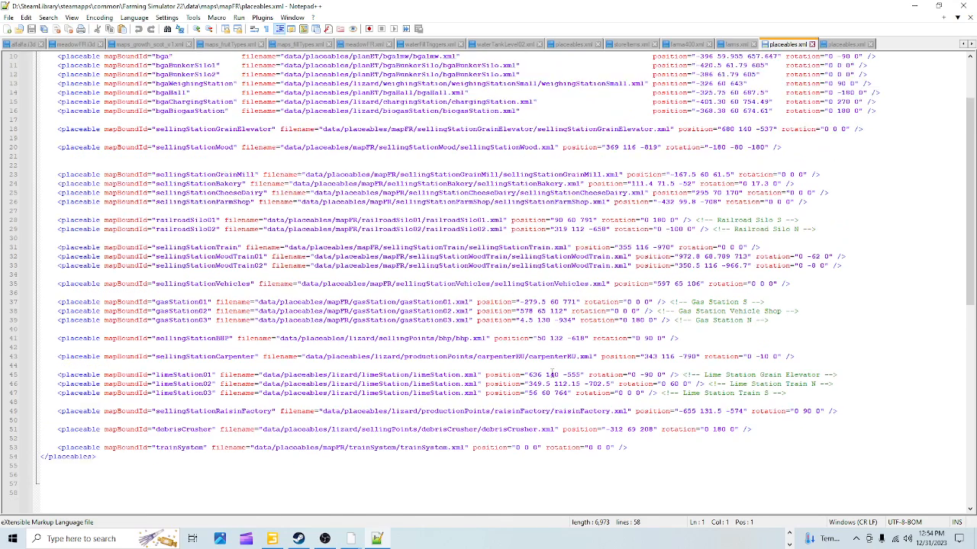
click(913, 7)
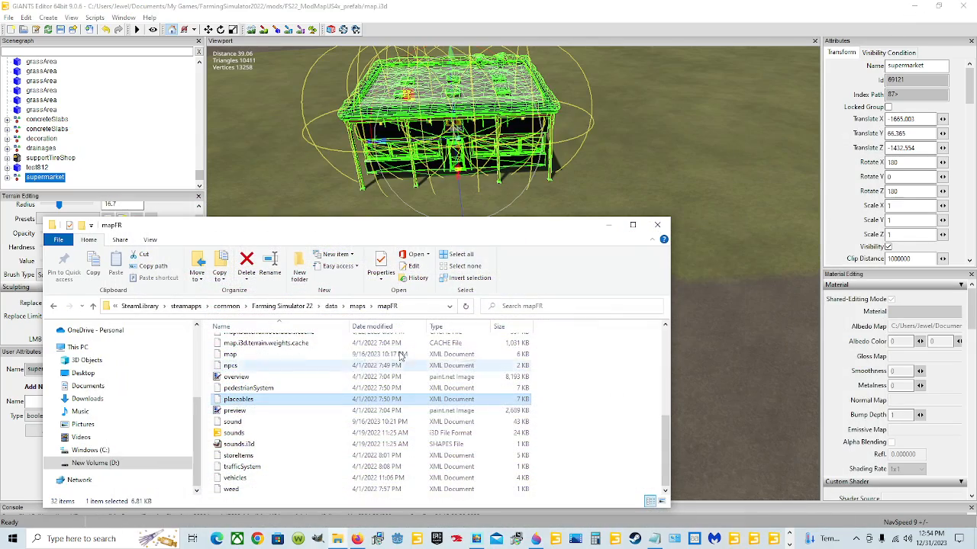
Step: Go to the mapUS folder under data/maps and open its placeables XML file in Notepad++
drag(405, 230, 568, 126)
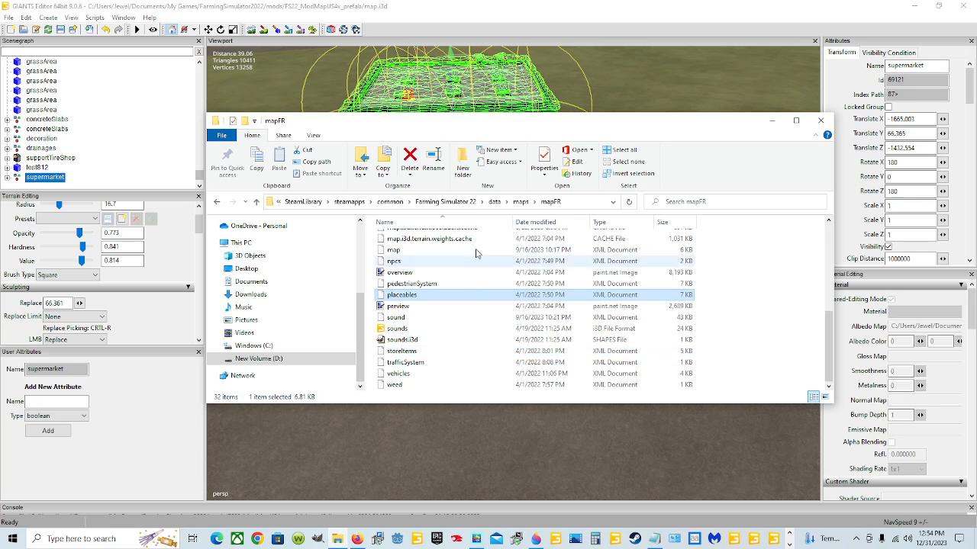
click(494, 202)
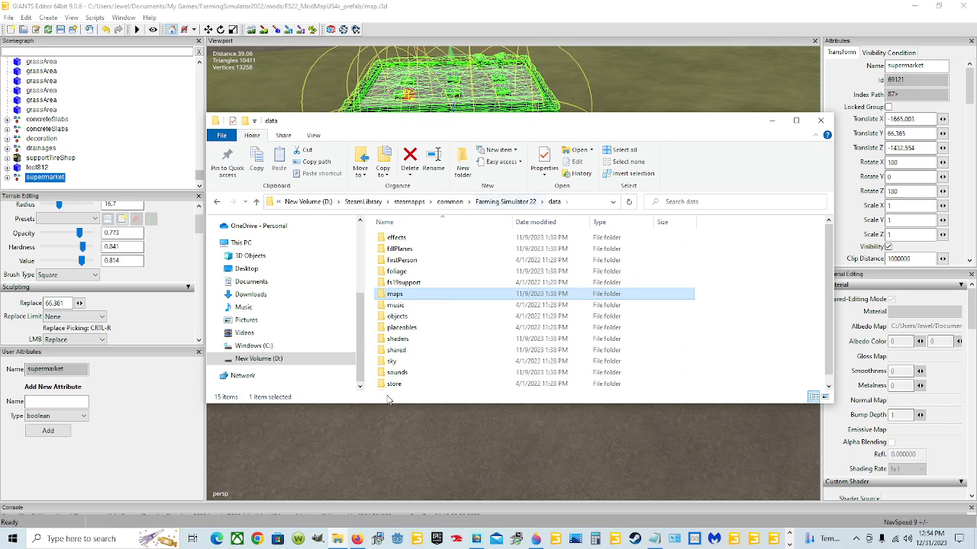
double_click(436, 296)
double_click(413, 260)
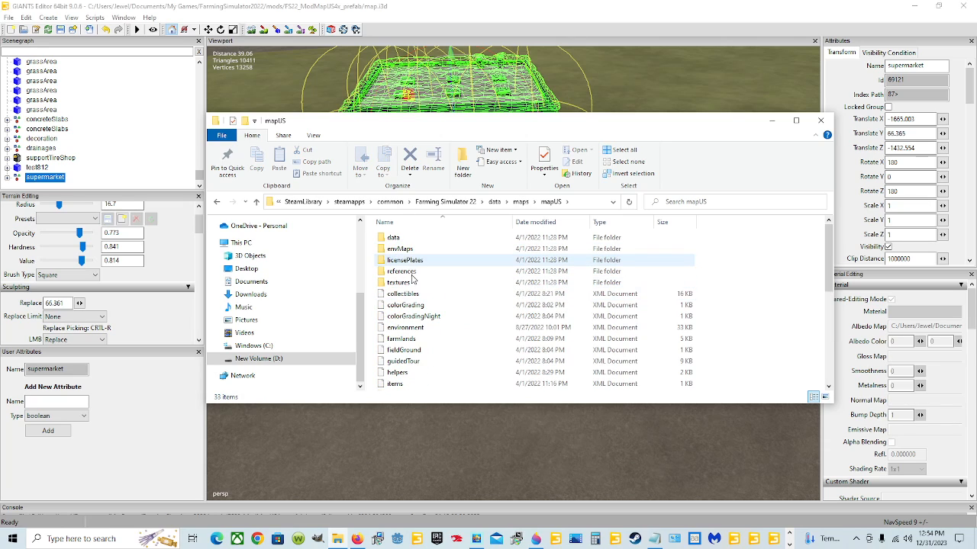
scroll(413, 290, down, 6)
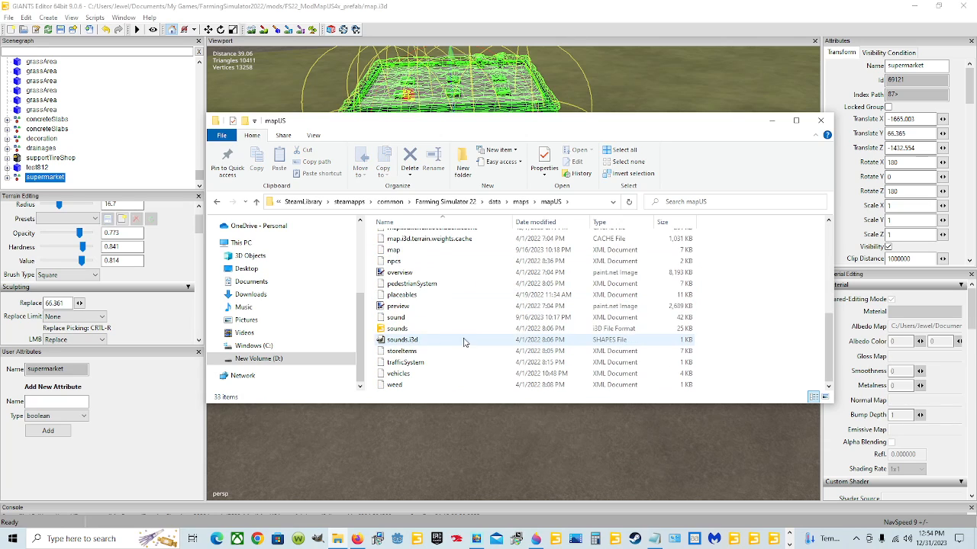
right_click(419, 296)
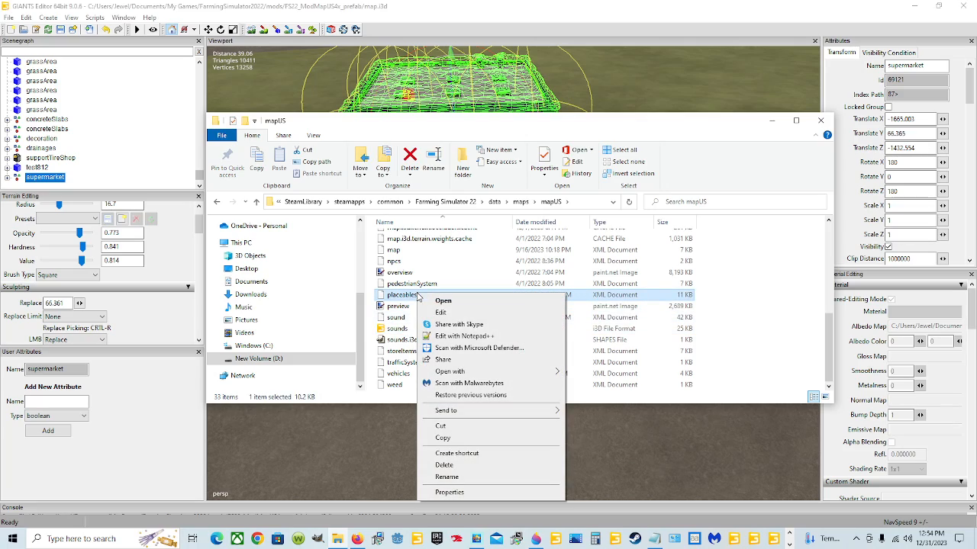
click(463, 337)
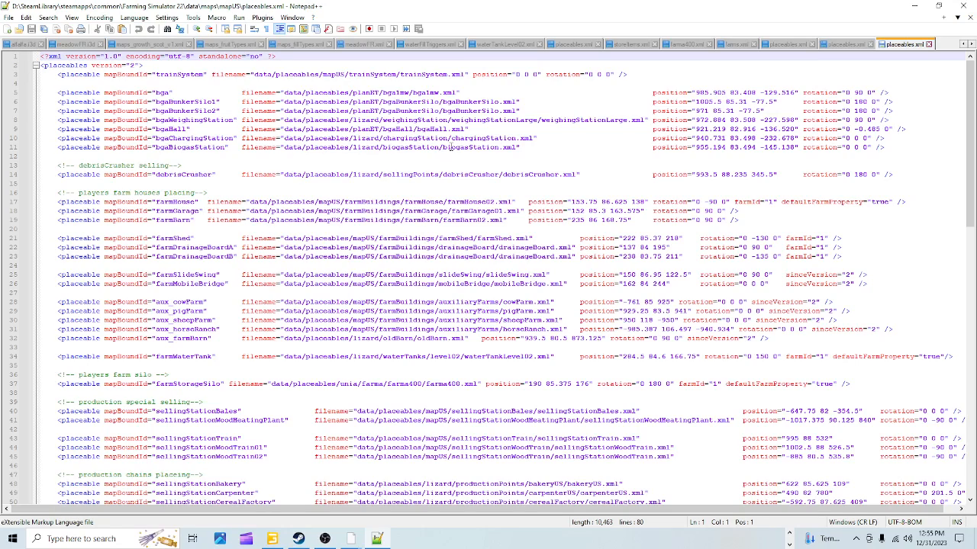
Step: Look through the selling station and production entries in the mapUS placeables file for a suitable template line
scroll(303, 150, down, 5)
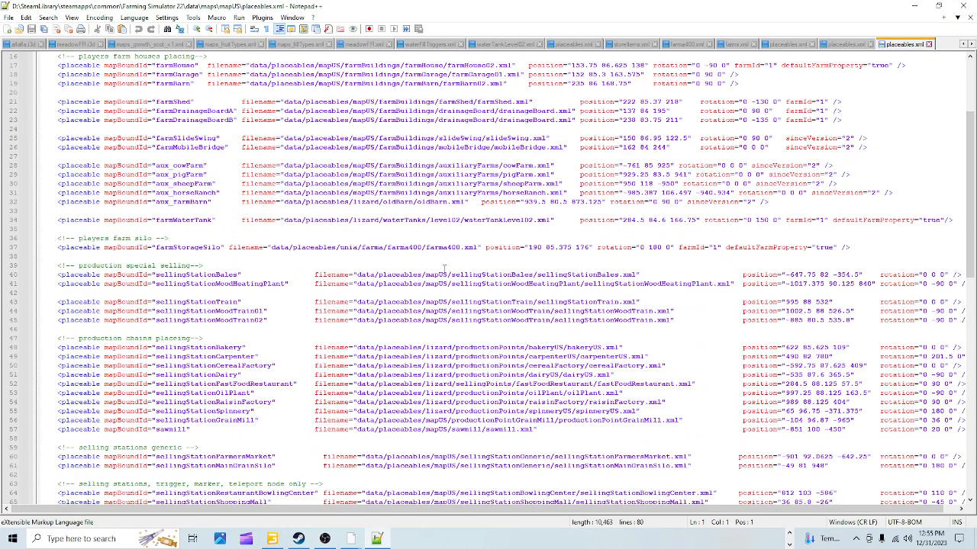
scroll(449, 253, down, 1)
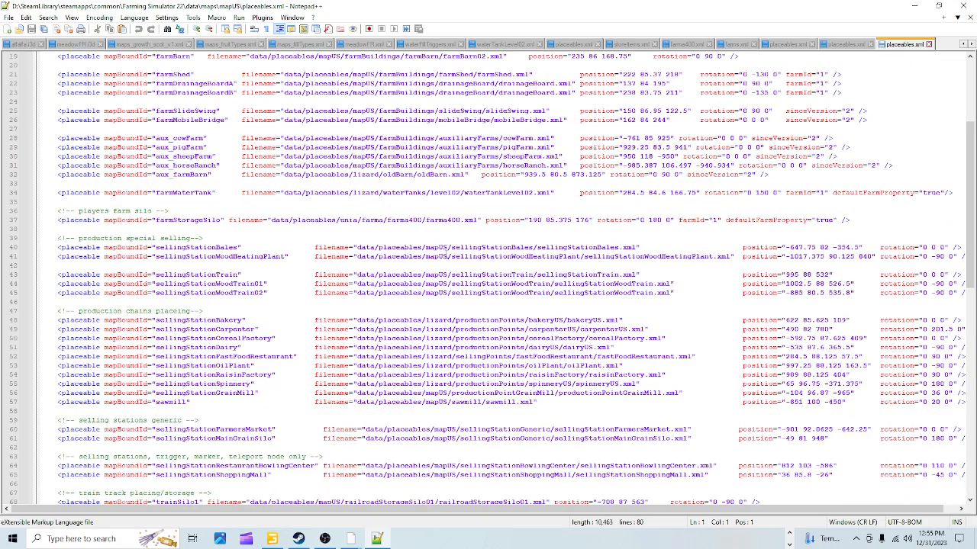
scroll(442, 257, down, 4)
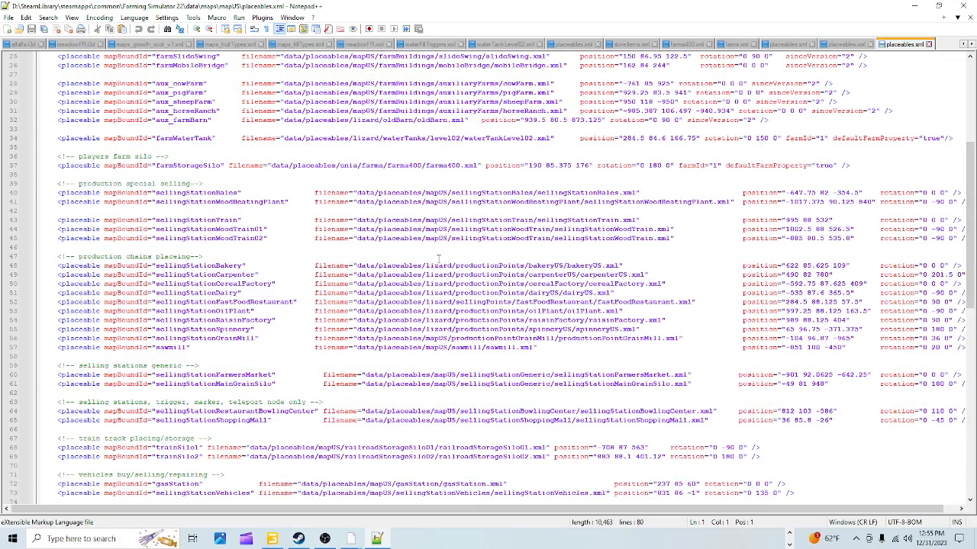
scroll(428, 258, up, 10)
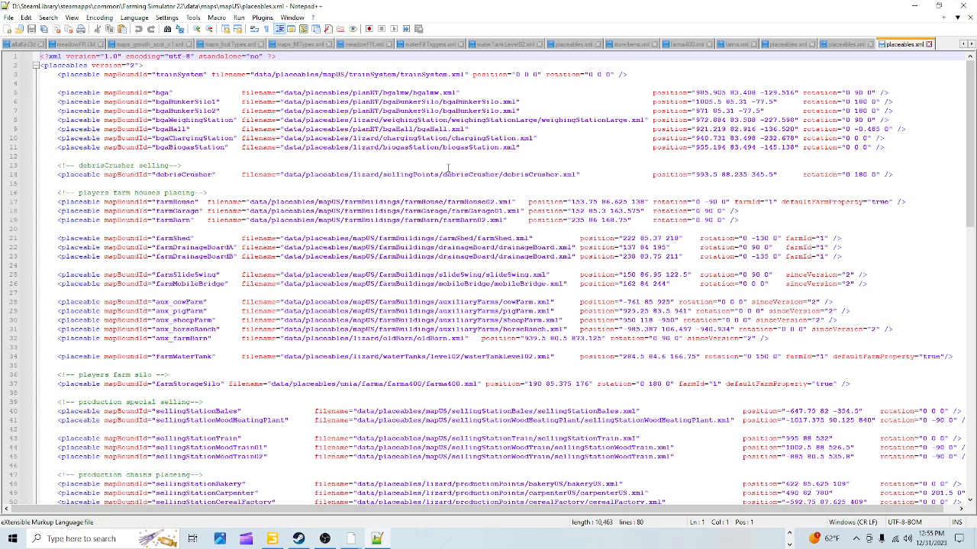
Step: Copy the complete debrisCrusher placeable line from the mapUS file, close that file and minimize the editor
click(895, 175)
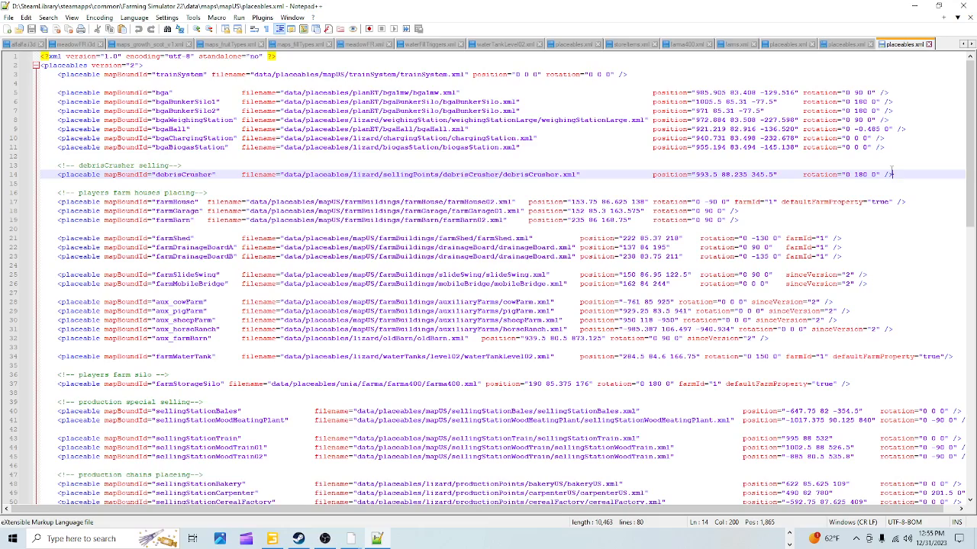
drag(893, 175, 40, 175)
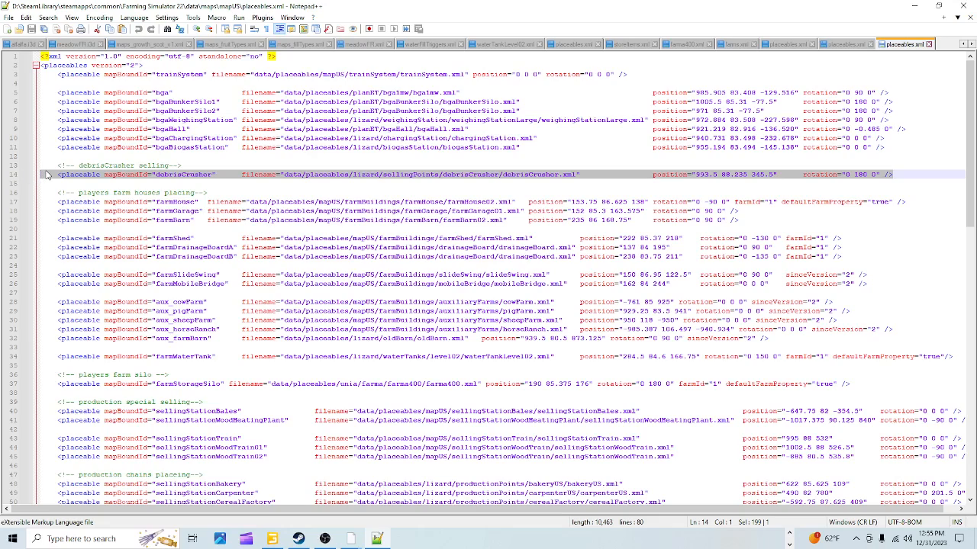
right_click(44, 174)
click(90, 189)
click(370, 176)
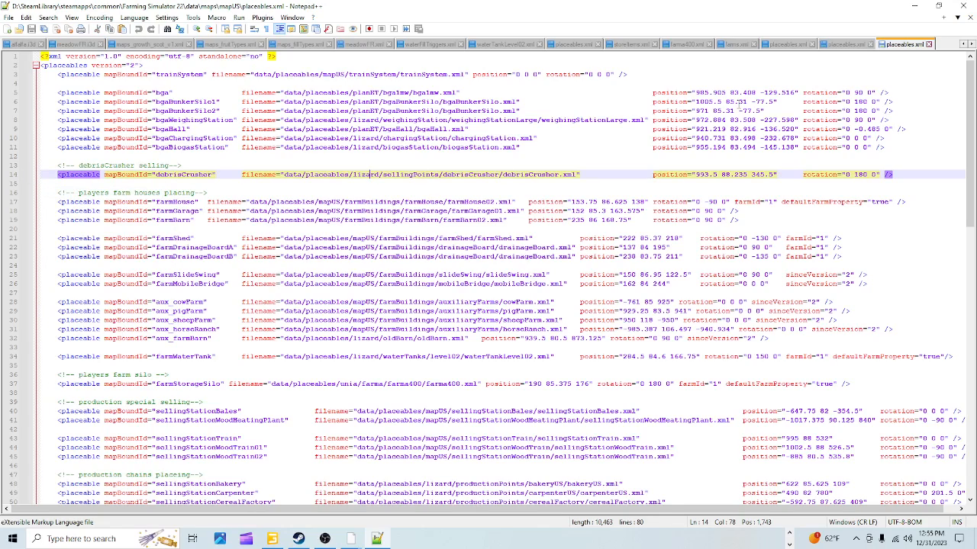
click(930, 44)
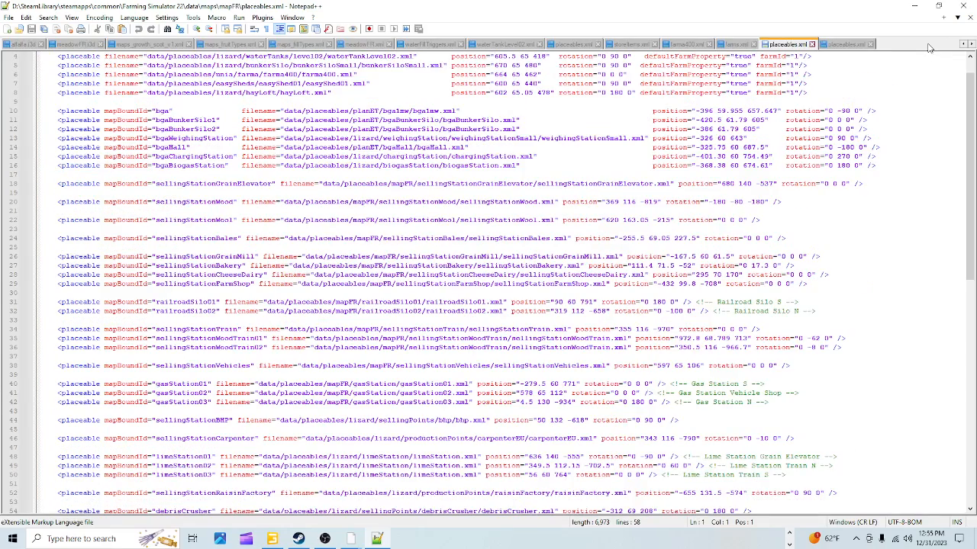
click(914, 6)
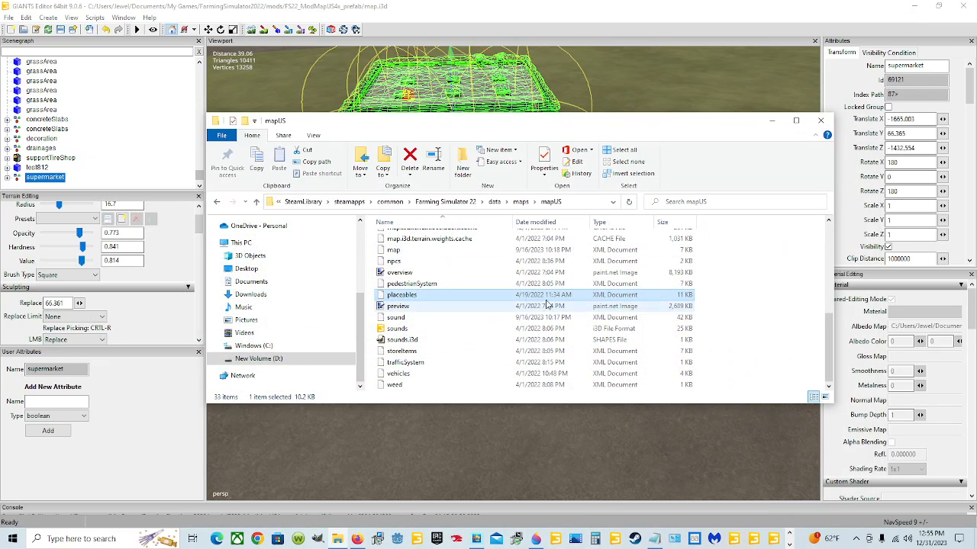
Step: Open the xml folder of the FS22_ModMapUS4x_prefab mod inside the FarmingSimulator2022 mods folder
click(251, 282)
double_click(518, 302)
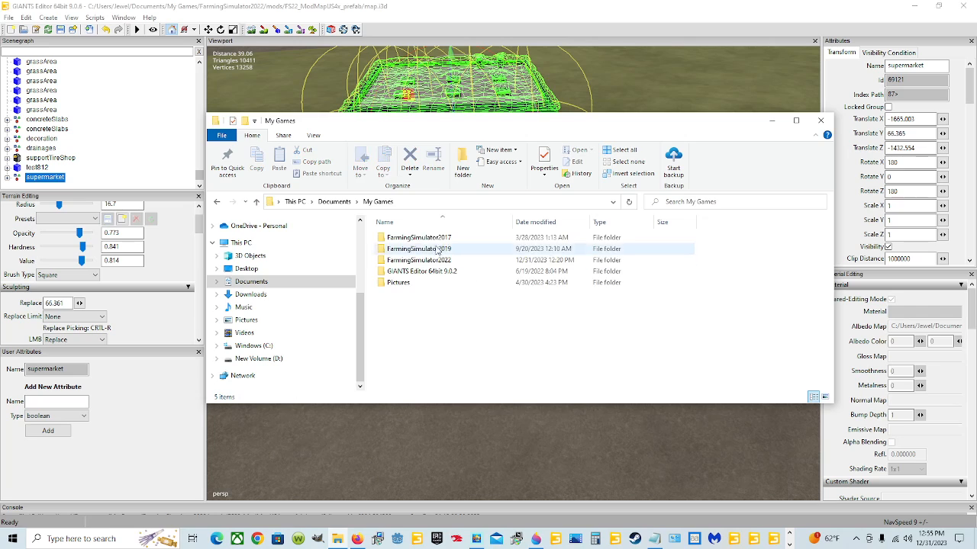
double_click(438, 267)
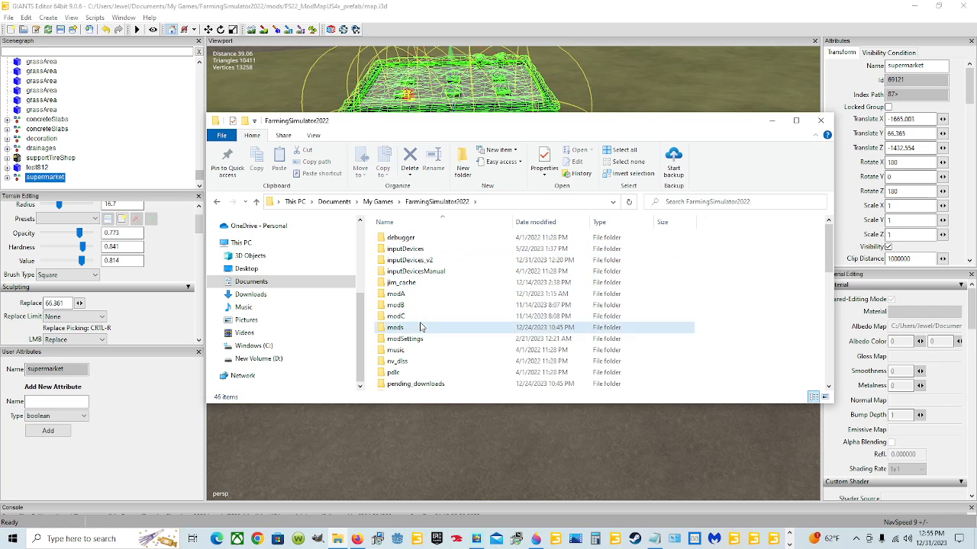
double_click(396, 328)
double_click(431, 251)
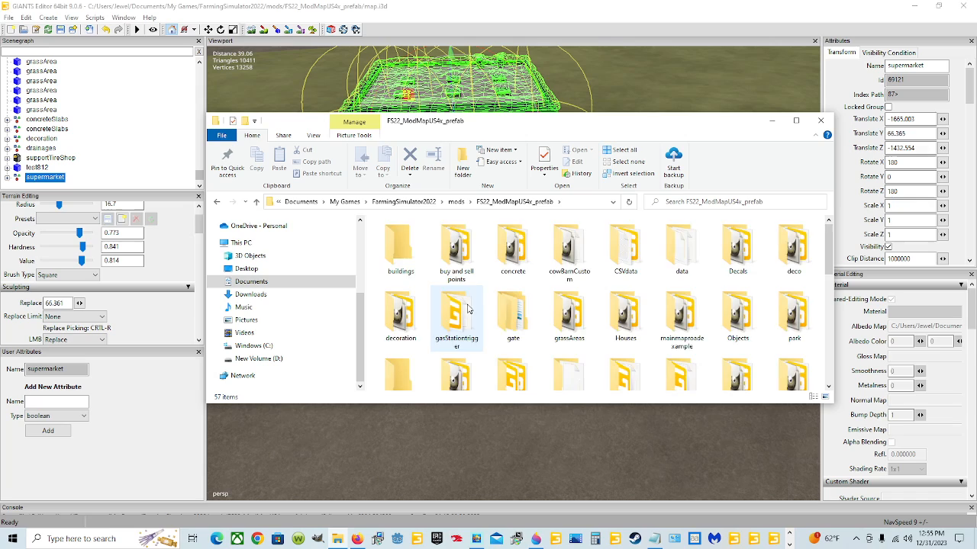
scroll(457, 312, down, 5)
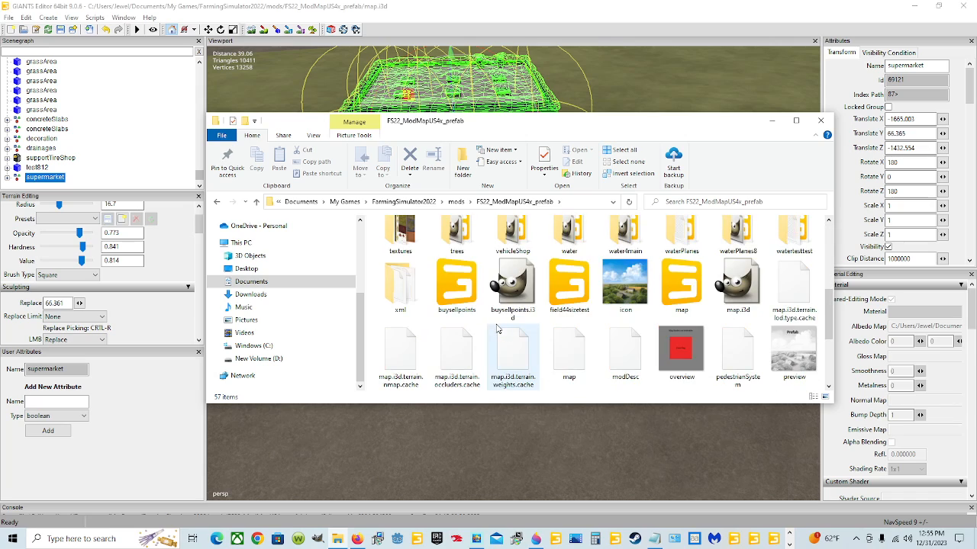
double_click(401, 286)
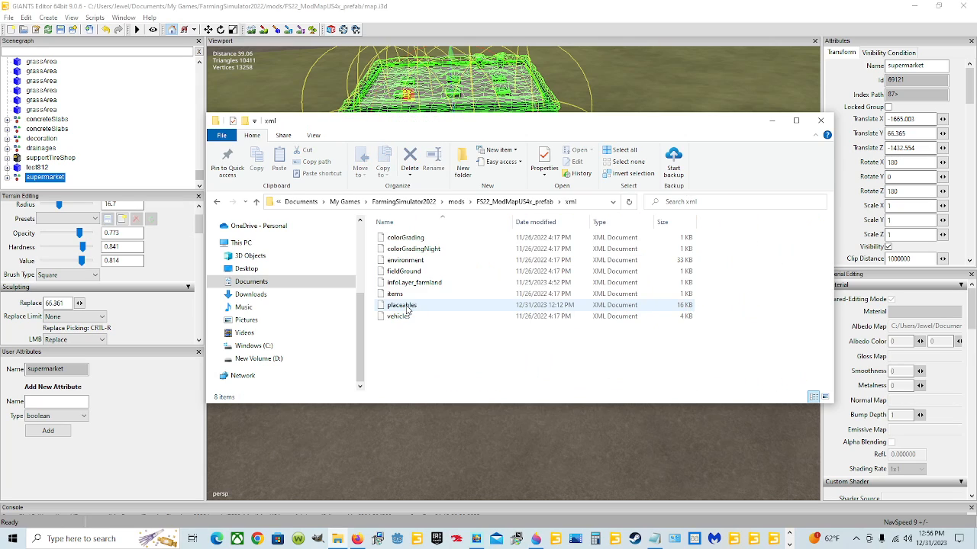
Step: Open the mod map's placeables XML file in Notepad++
click(407, 306)
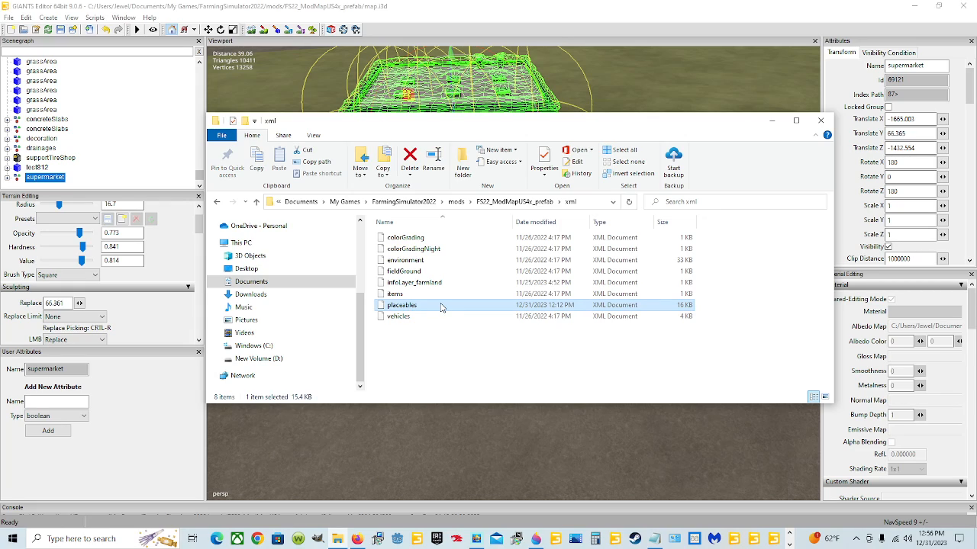
right_click(497, 305)
click(535, 346)
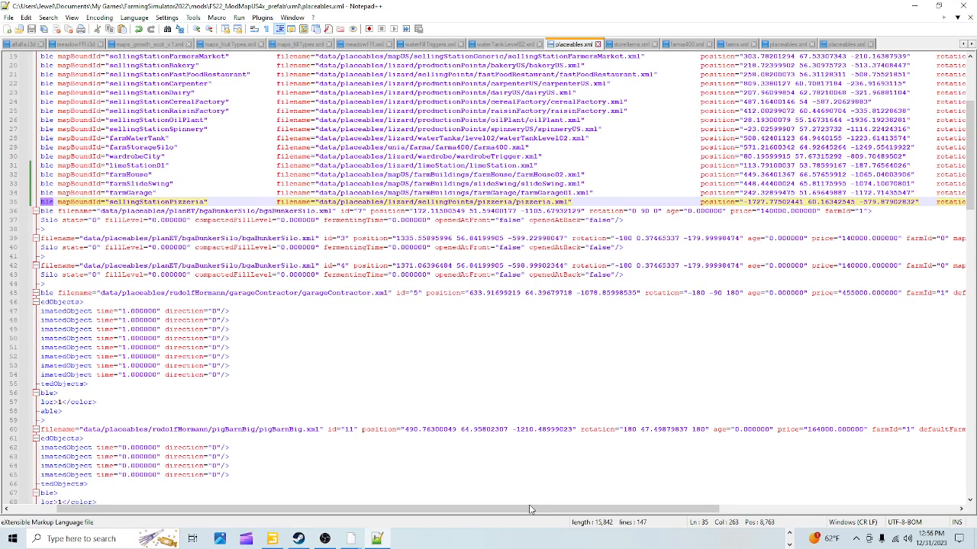
Step: Paste the copied debrisCrusher entry on a new line below the sellingStationPizzeria entry and indent it to match the lines above
key(End)
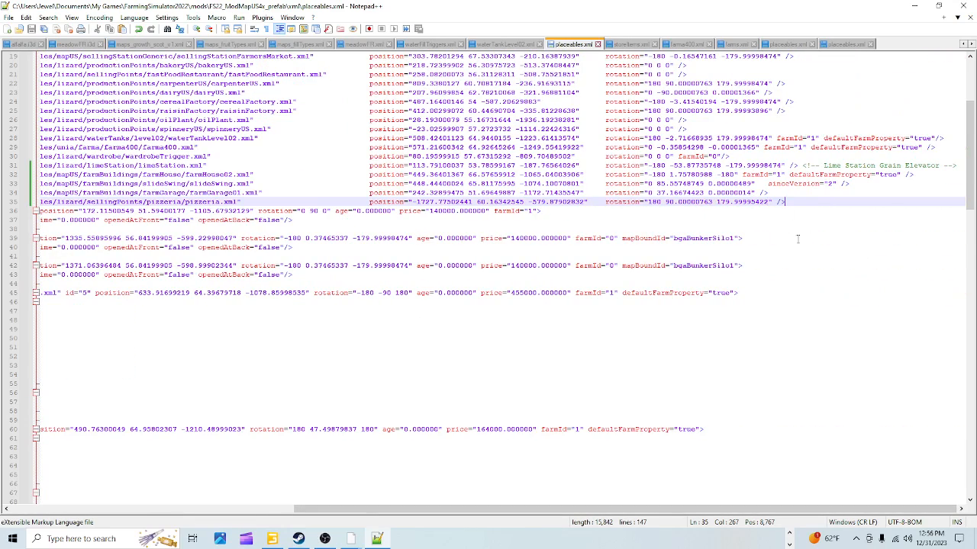
key(Return)
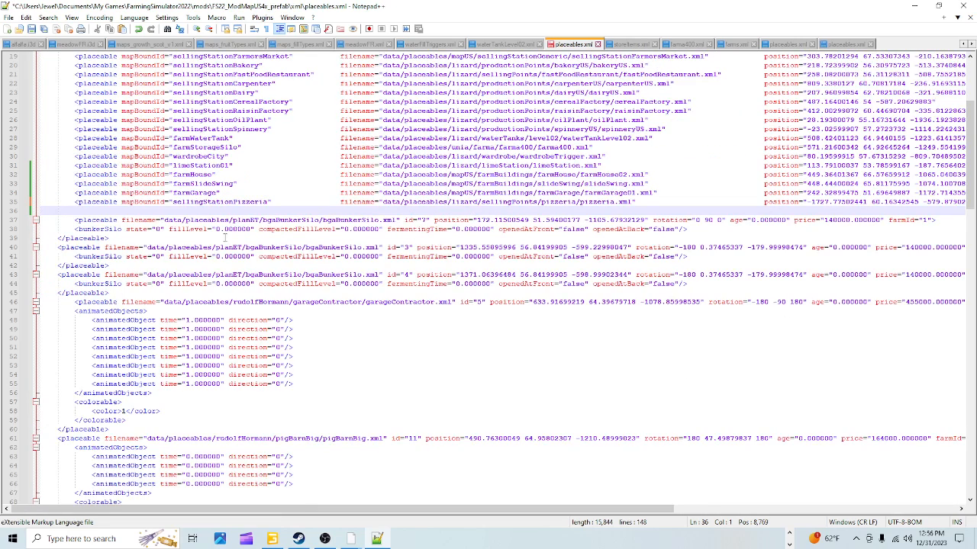
right_click(46, 210)
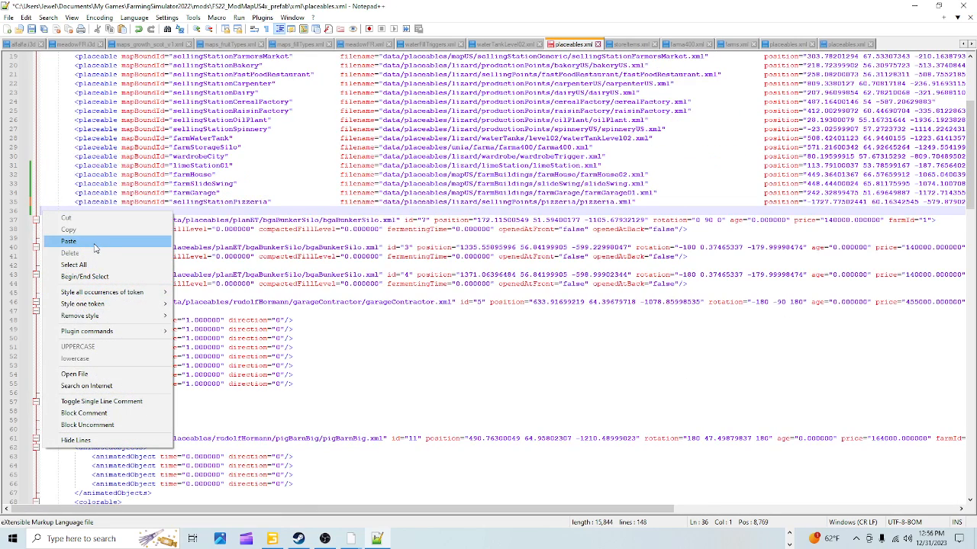
click(95, 243)
click(56, 211)
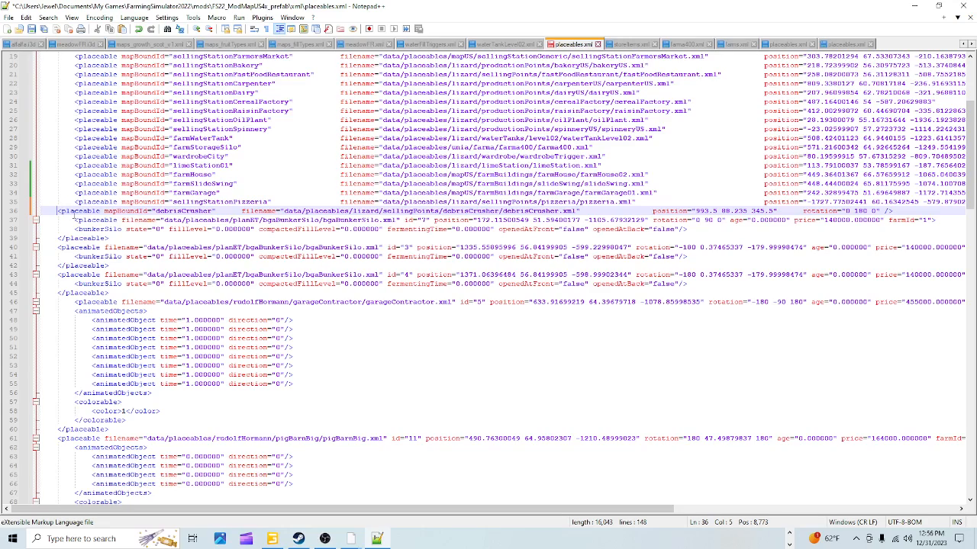
key(Tab)
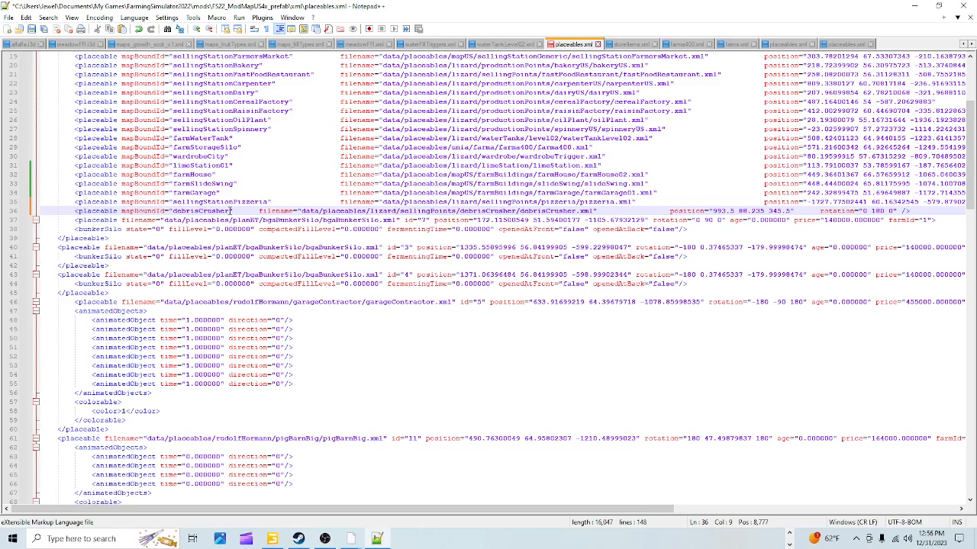
Step: Switch to File Explorer and open the Farming Simulator 22 data folder under SteamLibrary/steamapps/common on the D: drive
drag(232, 211, 174, 211)
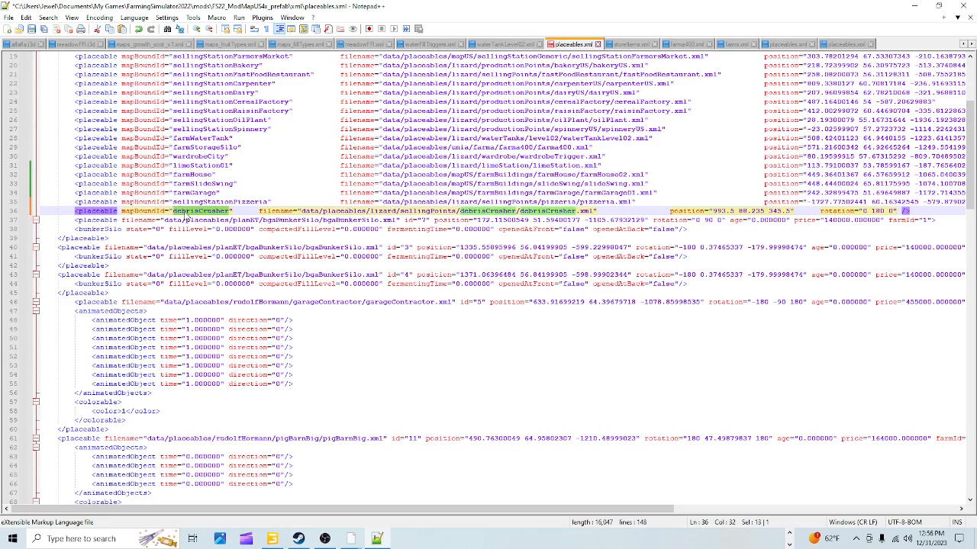
click(790, 534)
mouse_move(340, 539)
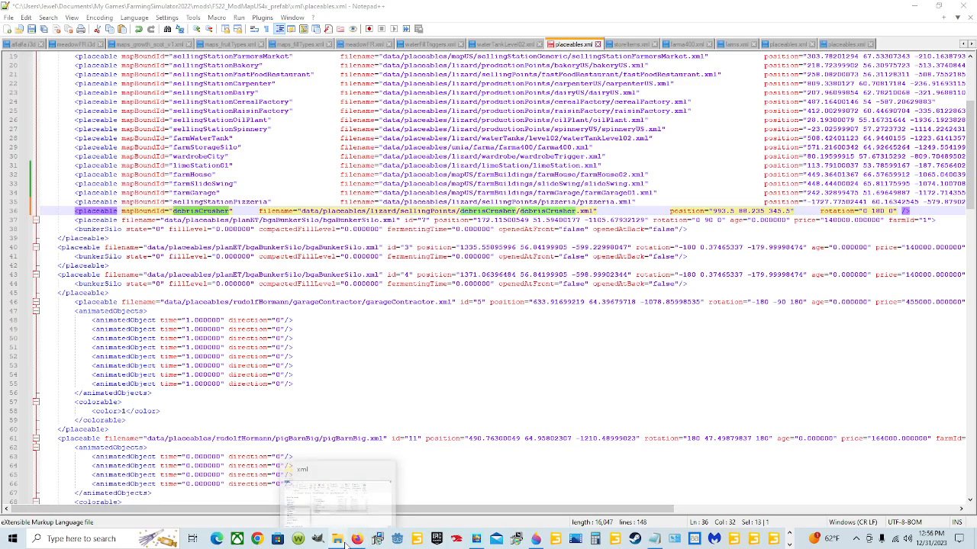
click(349, 499)
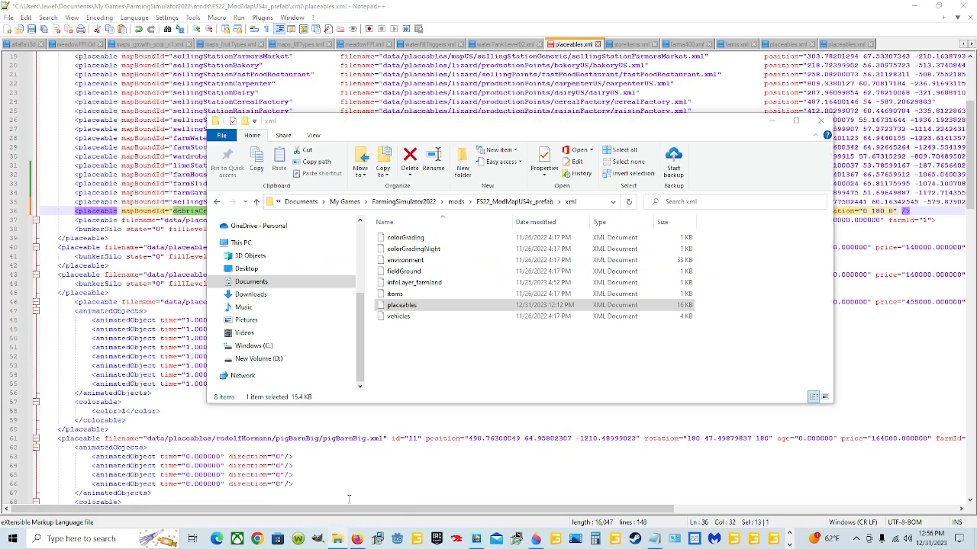
click(290, 358)
scroll(605, 349, down, 3)
double_click(642, 285)
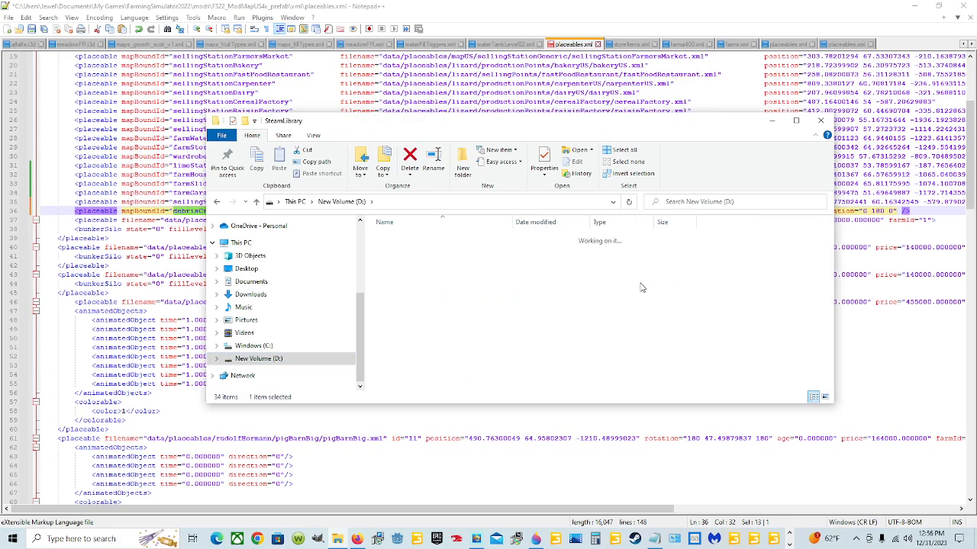
double_click(419, 239)
double_click(405, 237)
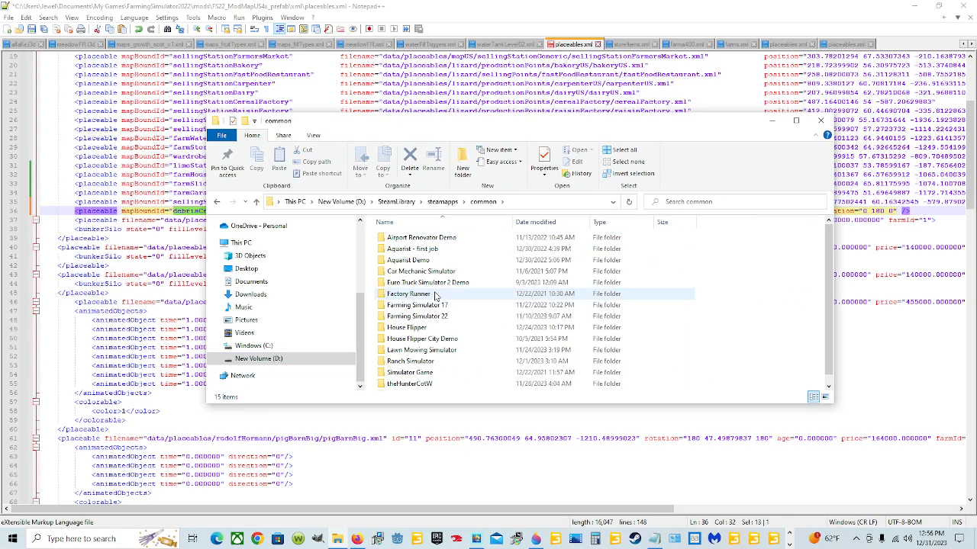
double_click(427, 319)
double_click(421, 239)
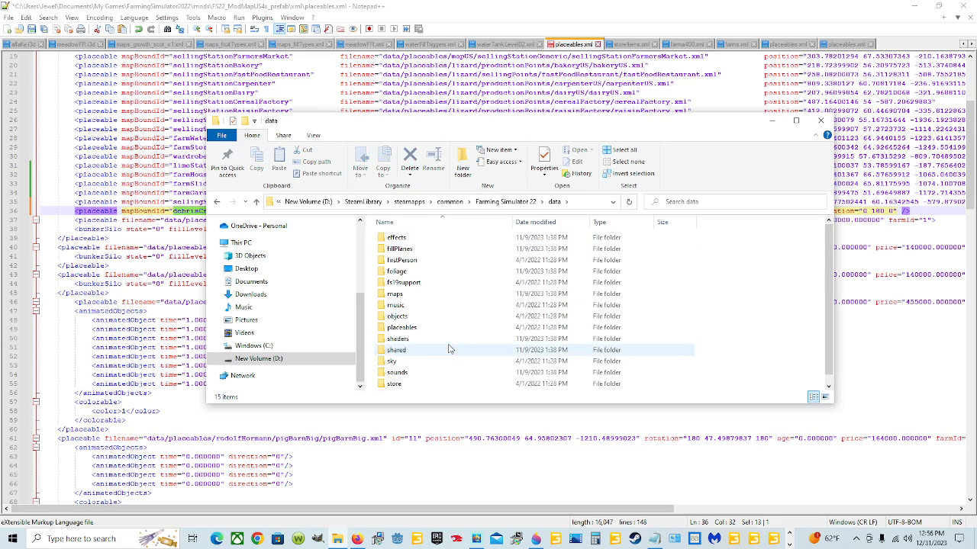
Step: Open the placeables/lizard/sellingPoints/supermarket folder and move its window below the pasted XML line
double_click(432, 328)
double_click(435, 285)
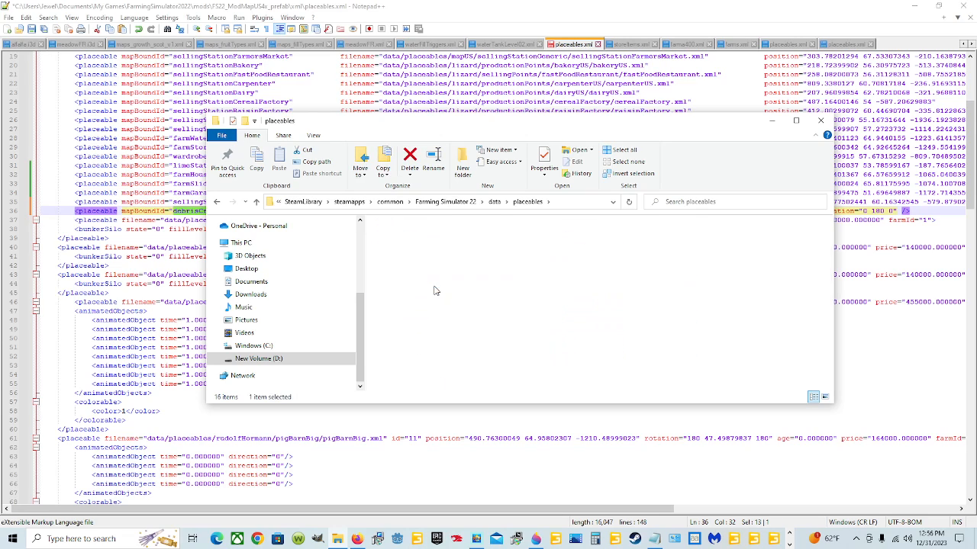
scroll(431, 300, down, 5)
double_click(416, 340)
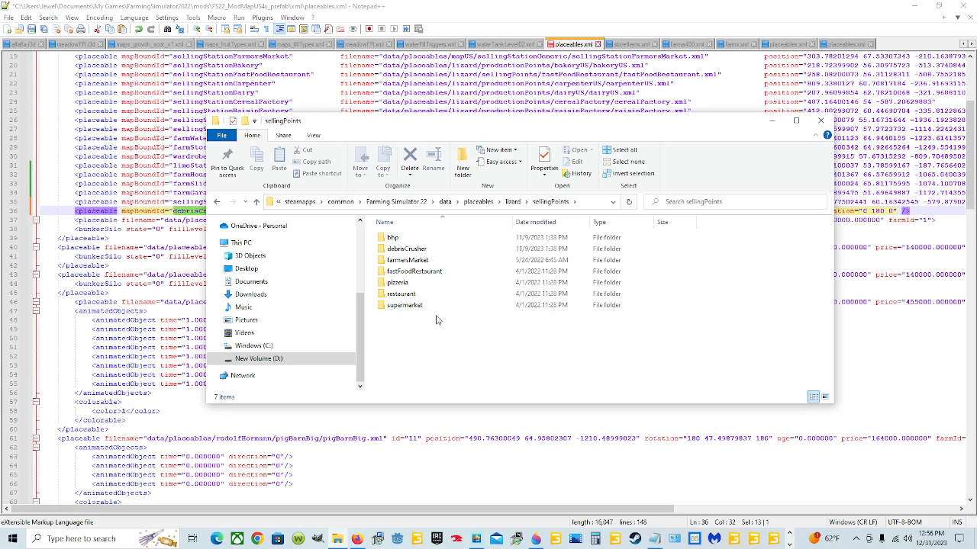
double_click(429, 304)
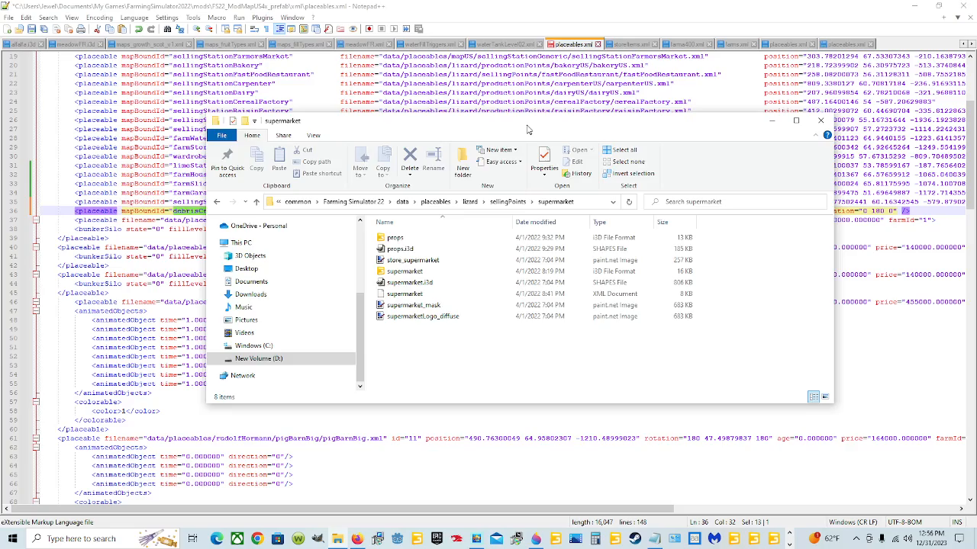
drag(527, 129, 491, 233)
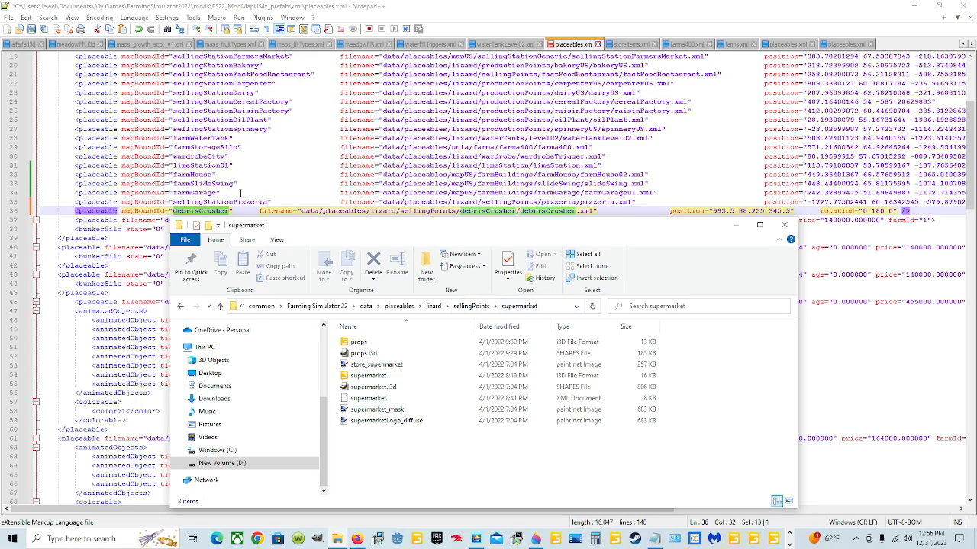
Step: Change the pasted entry's mapBoundId to supermarket and align its filename attribute with the entries above
click(229, 212)
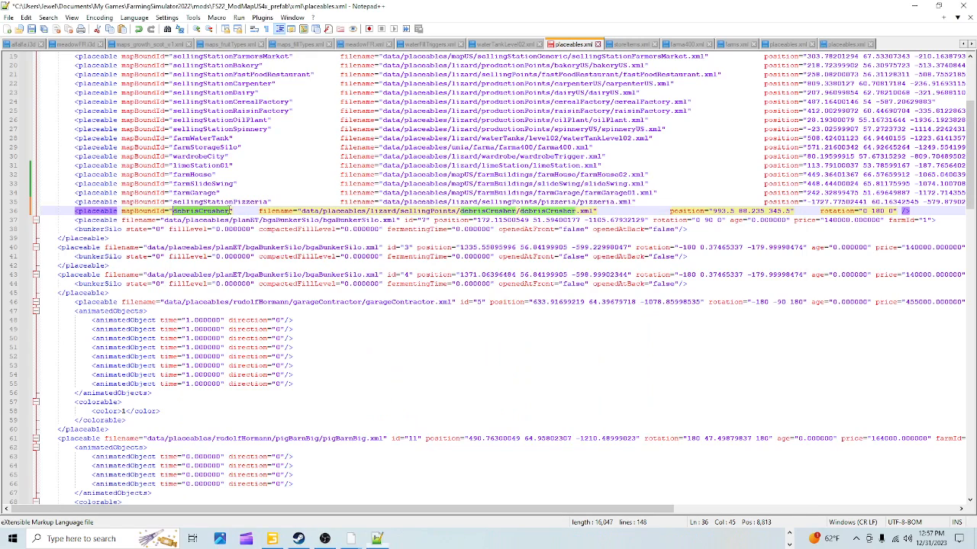
drag(229, 212, 174, 211)
text(super)
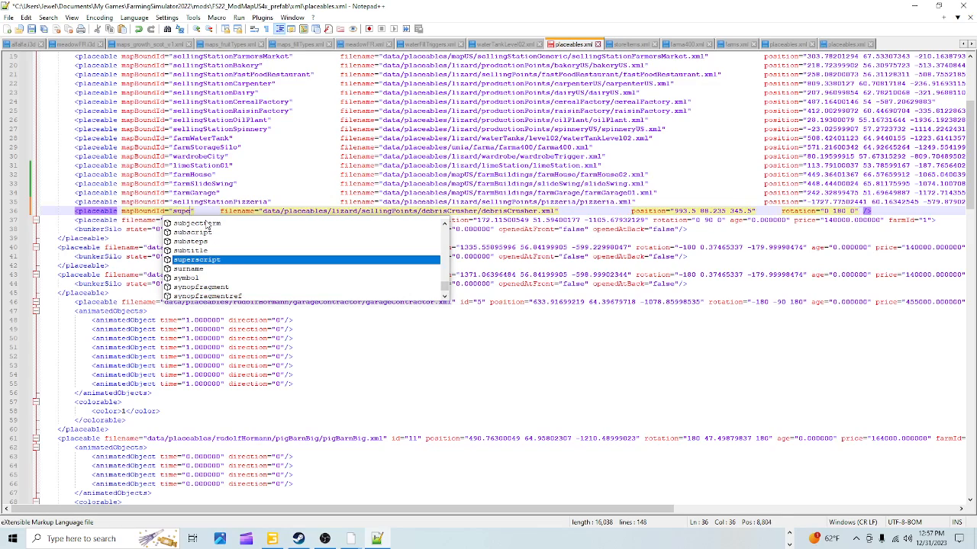
text(market)
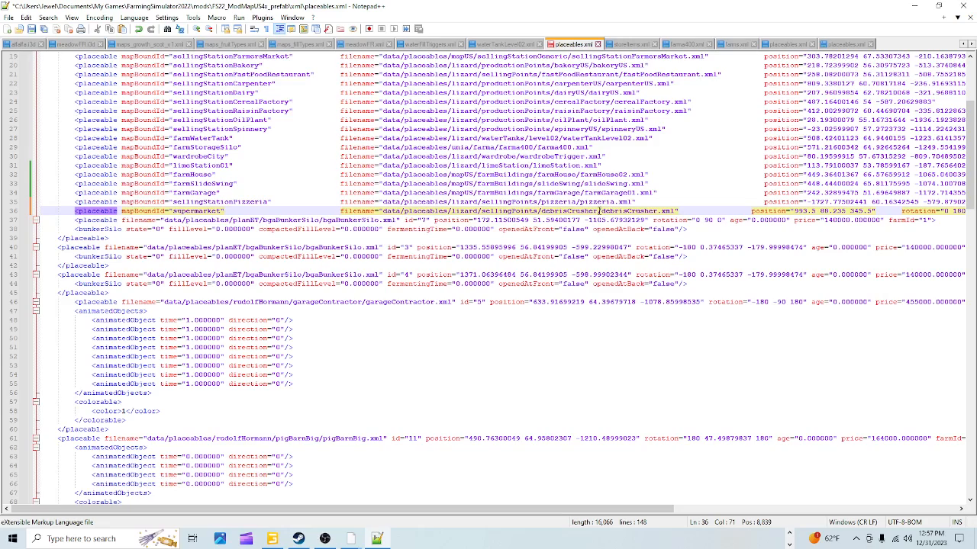
Step: Copy the name of the supermarket XML file in the game's supermarket folder without renaming it, and minimize the folder window
click(791, 533)
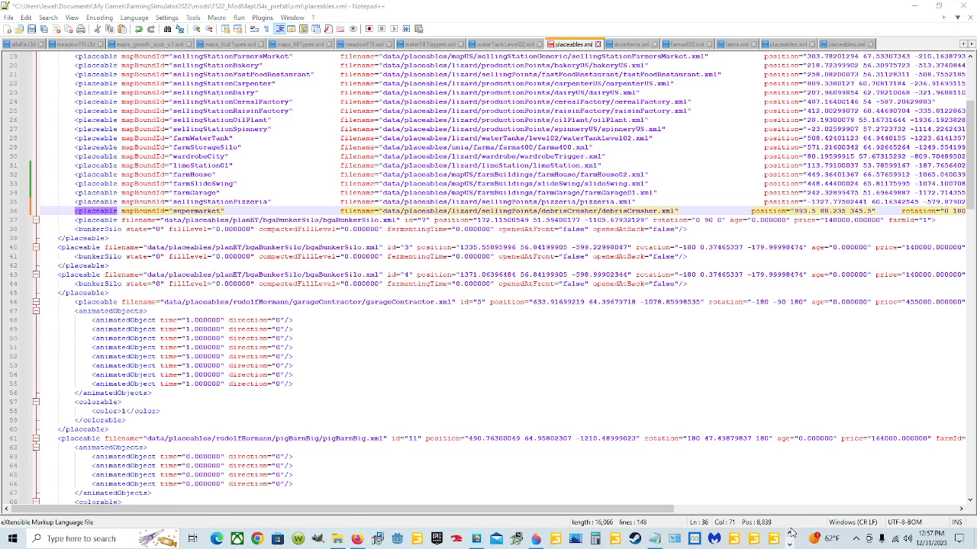
mouse_move(341, 540)
click(360, 482)
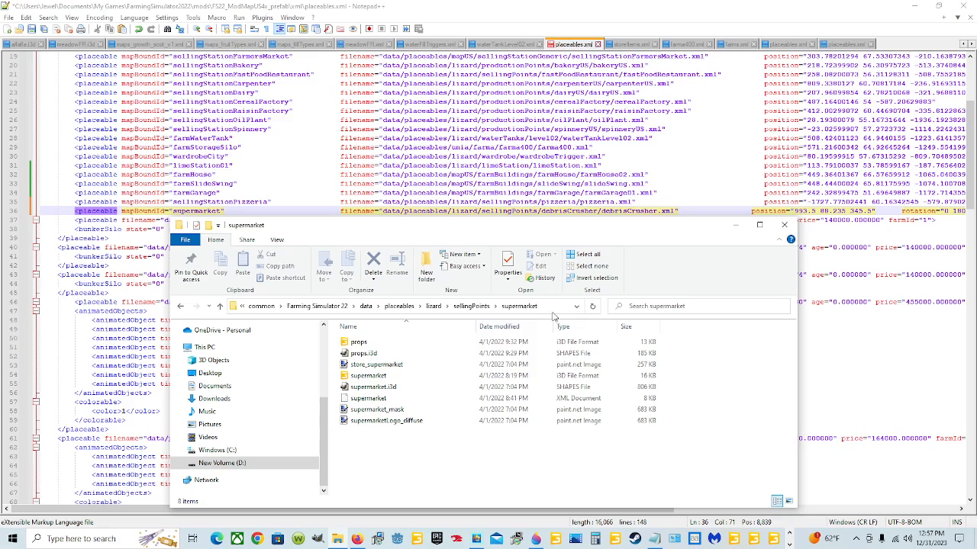
click(393, 400)
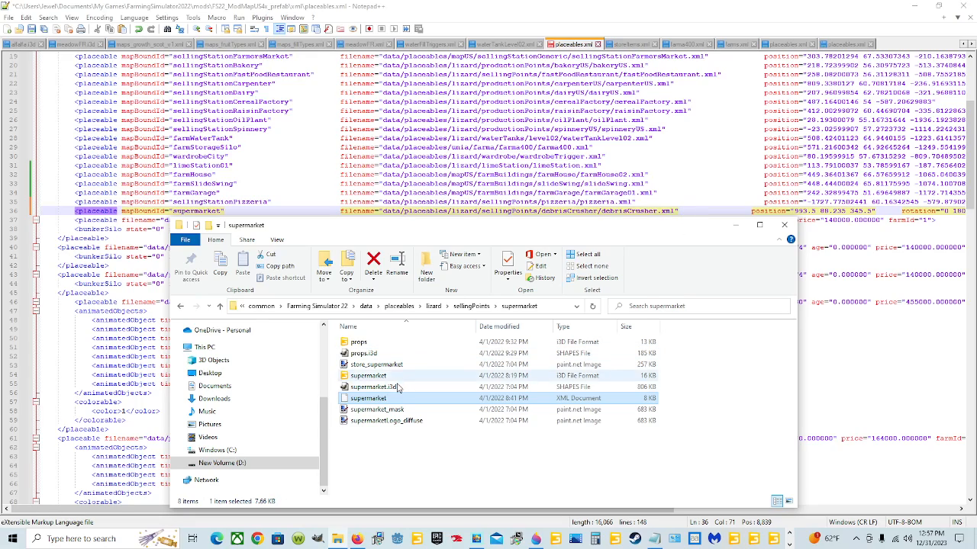
click(374, 398)
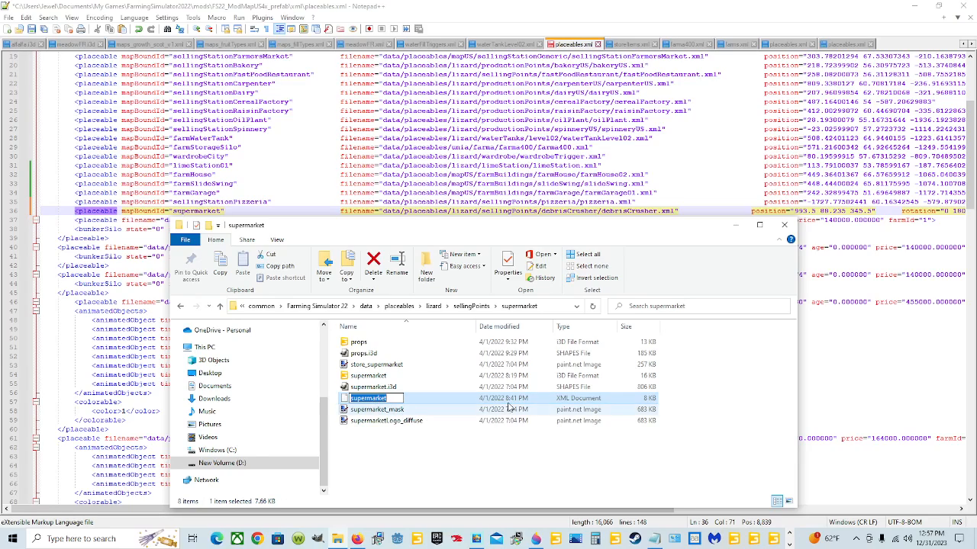
right_click(377, 402)
click(420, 287)
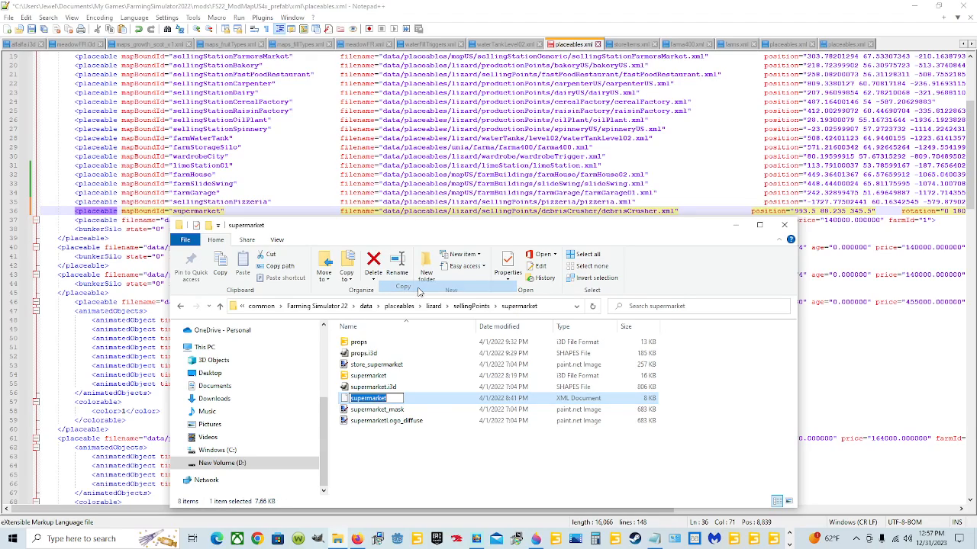
click(714, 374)
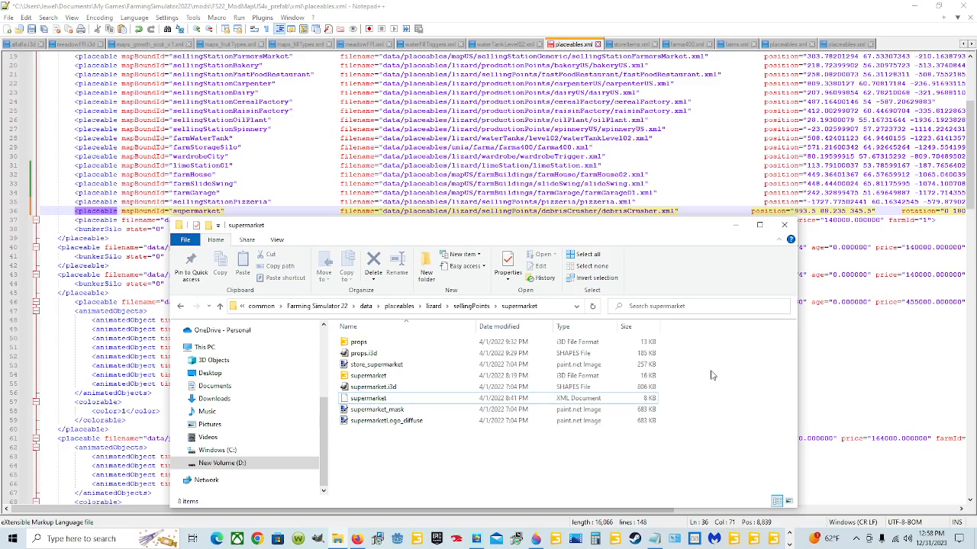
click(735, 226)
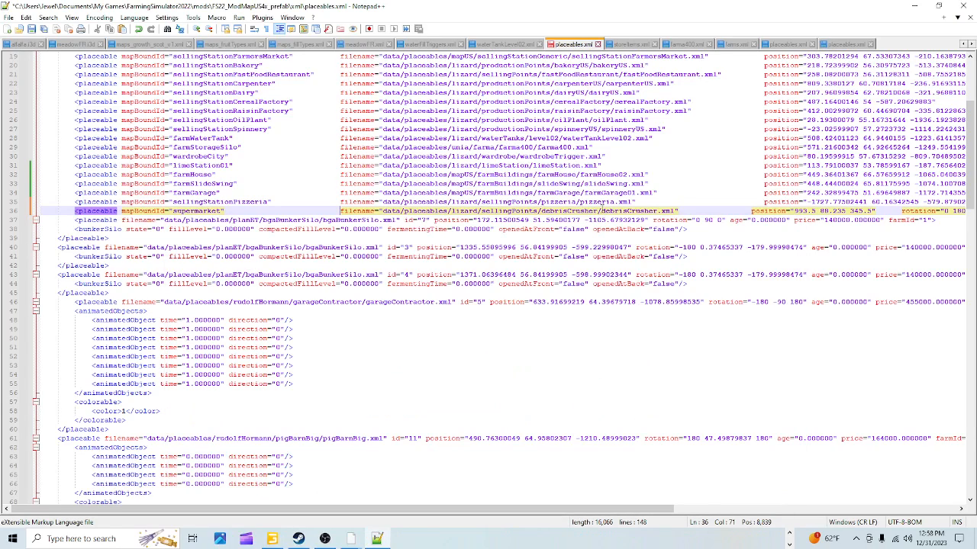
Step: Replace both debrisCrusher parts of the new entry's filename path with supermarket and align its position attribute with the entries above
drag(599, 210, 541, 212)
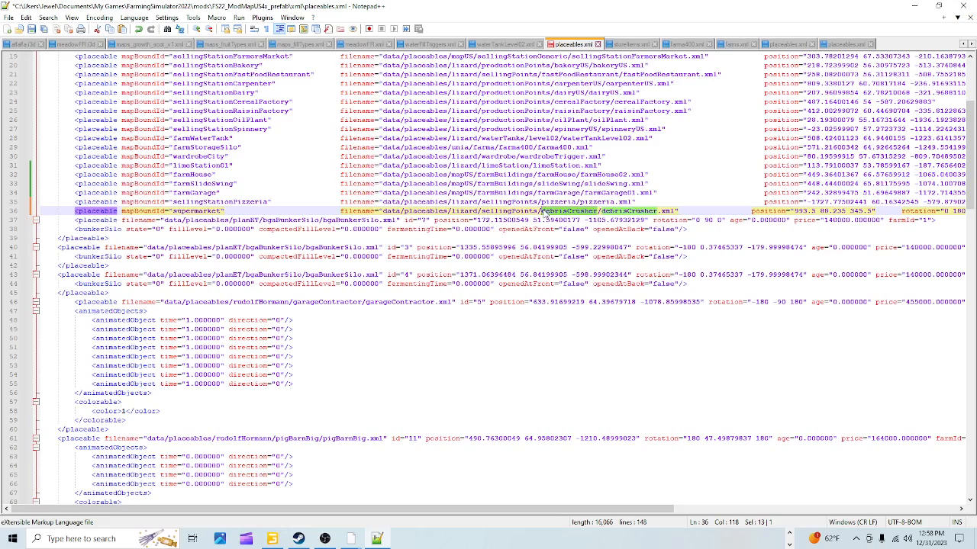
right_click(546, 211)
click(573, 240)
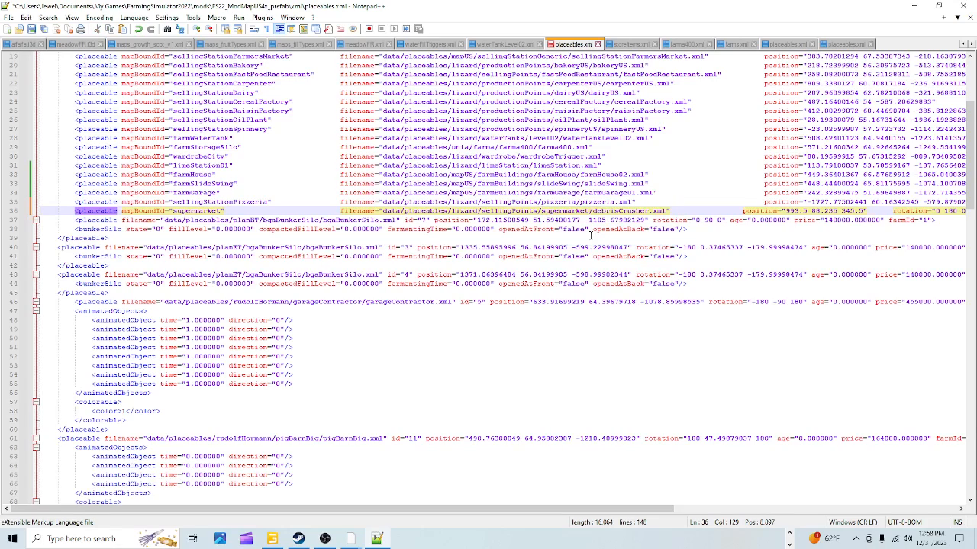
drag(649, 212, 593, 212)
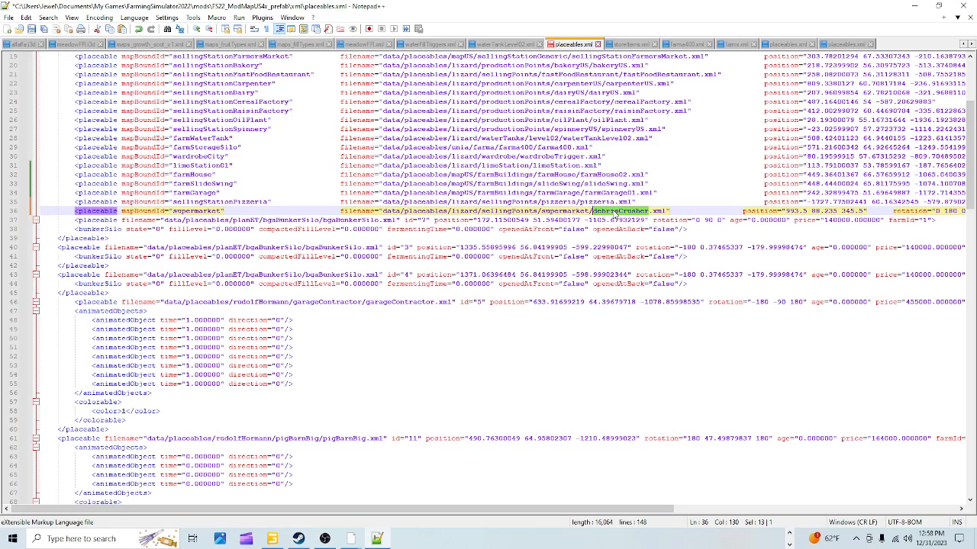
right_click(615, 213)
click(631, 240)
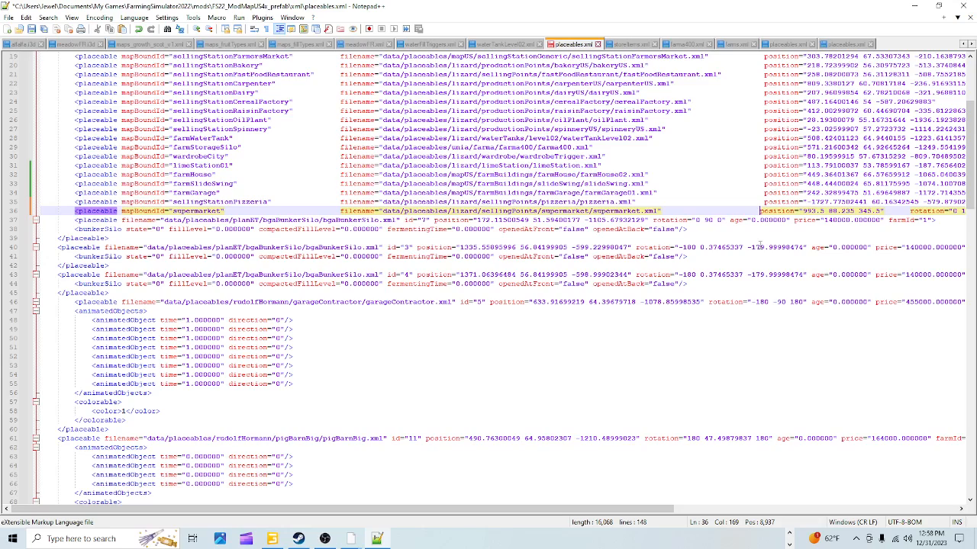
Step: Bring up the supermarket folder window, minimize it again and switch to the map in GIANTS Editor
click(790, 535)
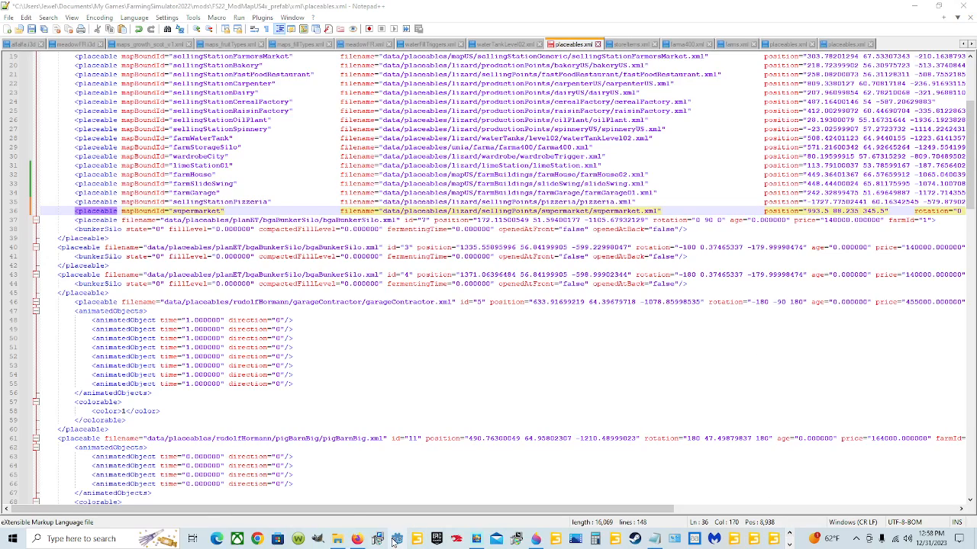
click(340, 541)
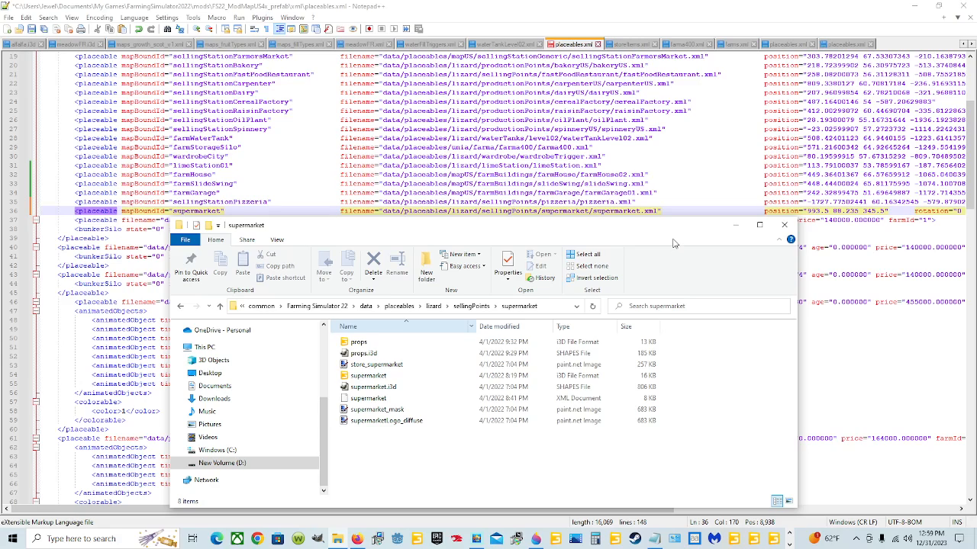
click(735, 225)
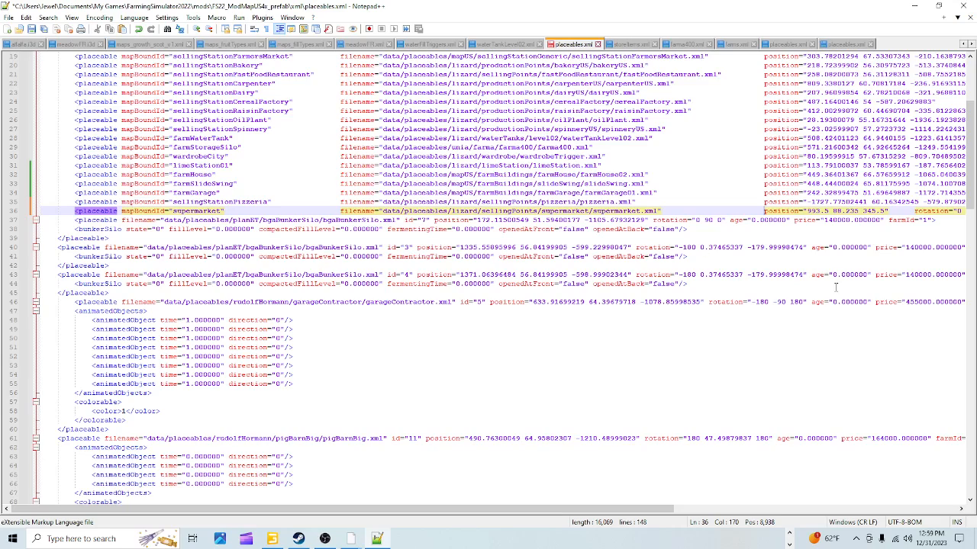
mouse_move(271, 539)
click(271, 481)
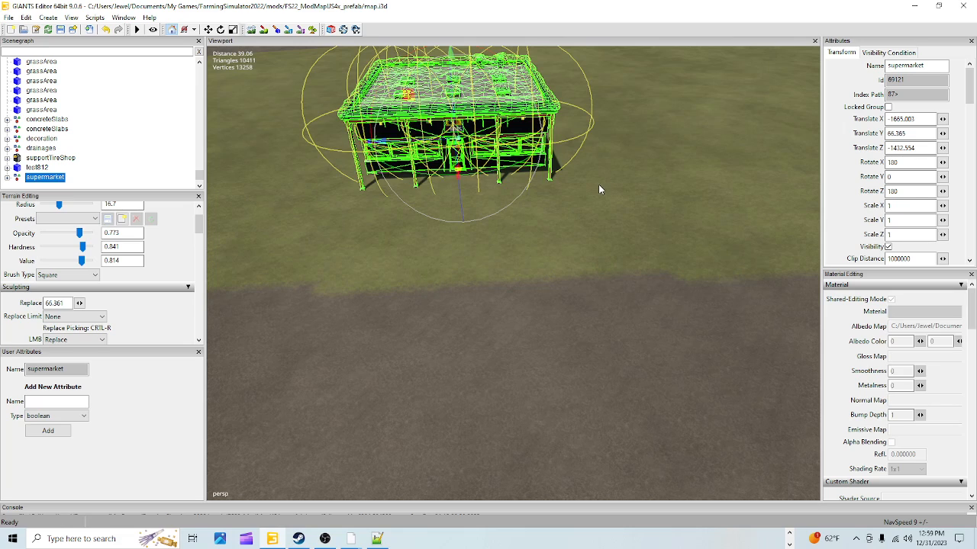
Step: Copy the supermarket group's translate values from its attributes, and switch to placeables.xml in Notepad++
click(922, 118)
click(7, 177)
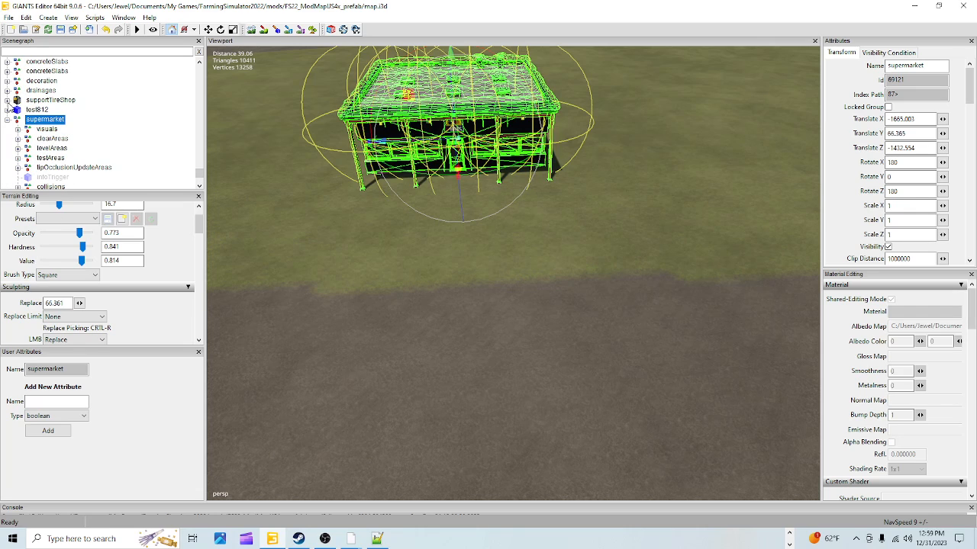
click(7, 125)
click(7, 120)
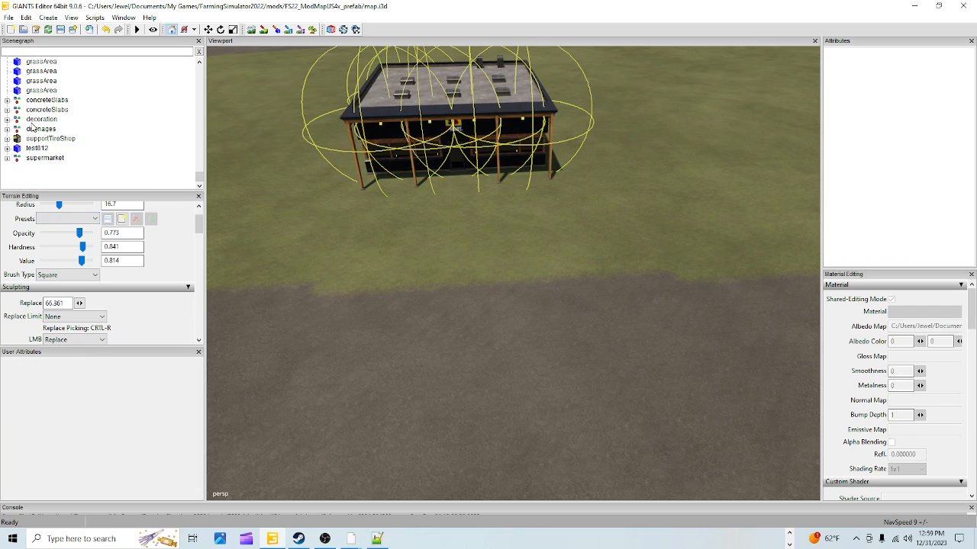
click(58, 159)
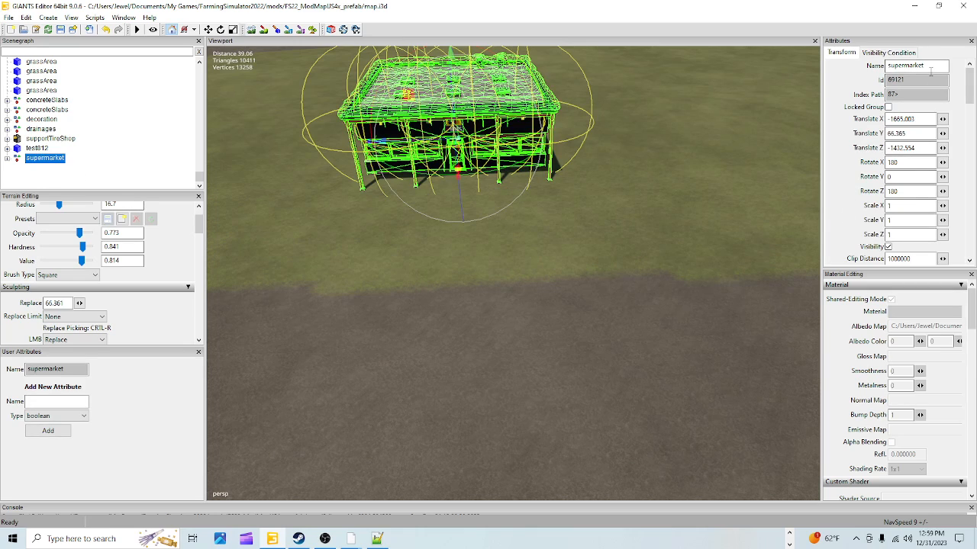
click(921, 119)
click(377, 539)
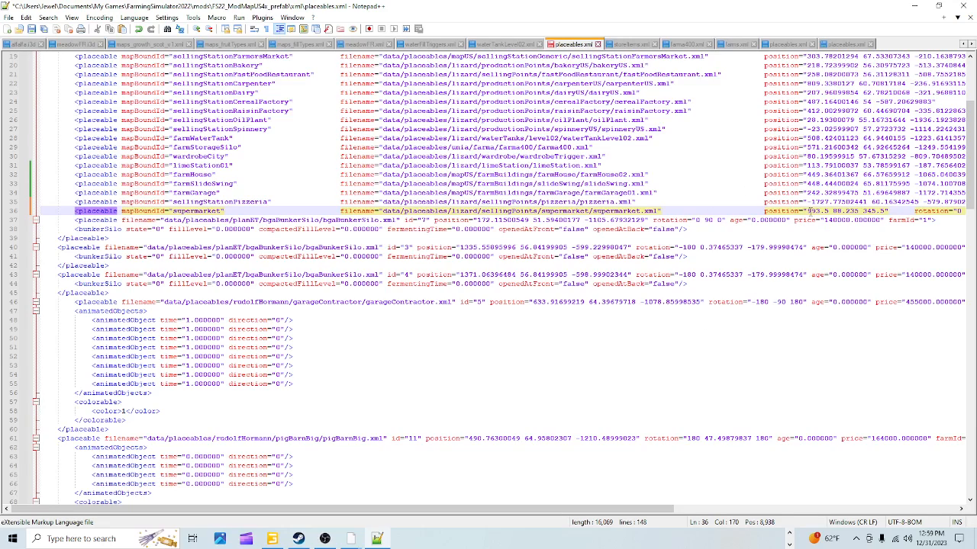
Step: Replace the supermarket entry's position with -1665.00305176 66.36531067 -1432.55444336 and align its rotation attribute with the entries above
drag(811, 212, 887, 214)
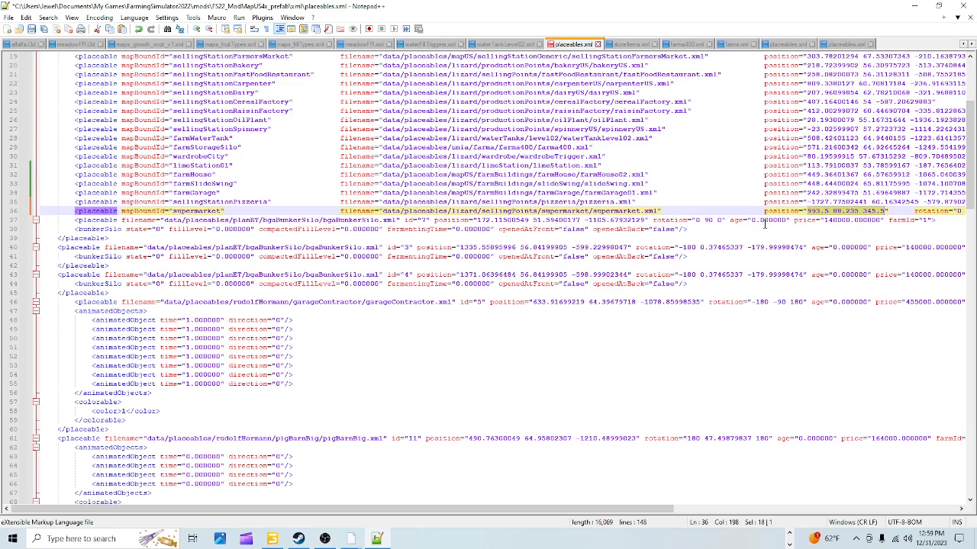
right_click(841, 214)
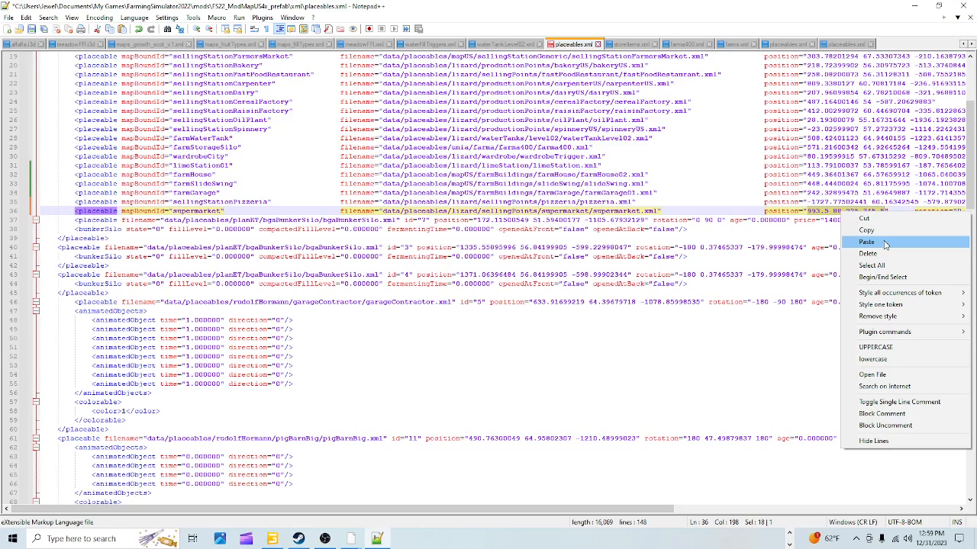
click(879, 242)
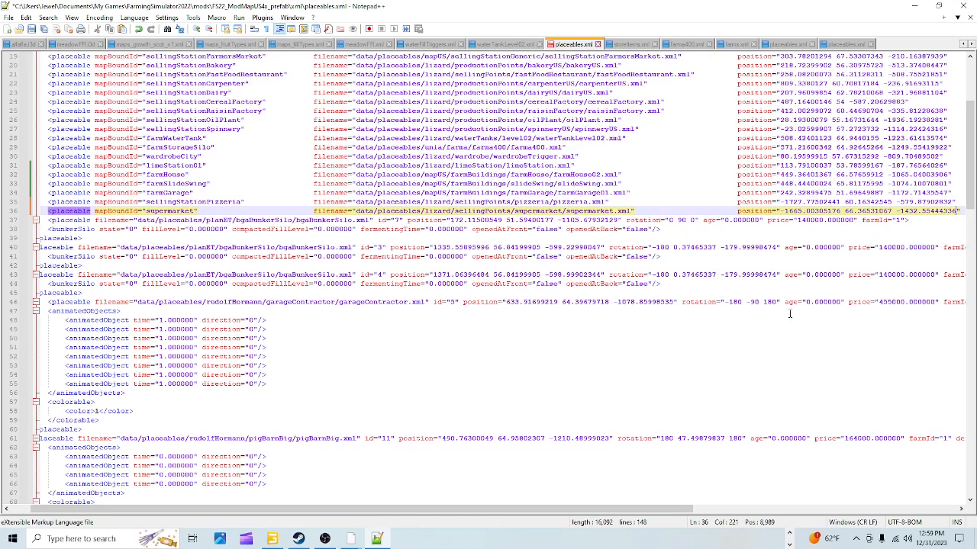
drag(573, 509, 703, 509)
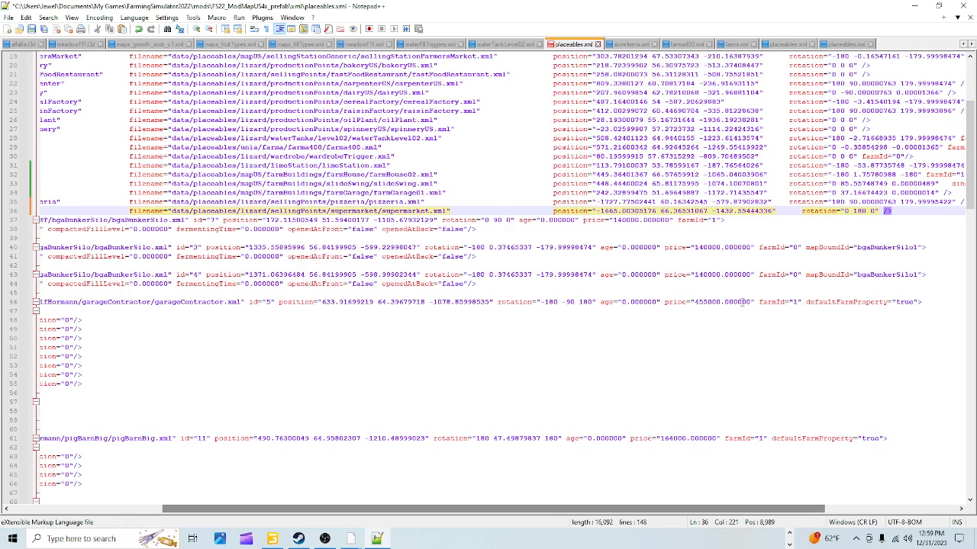
click(802, 212)
key(BackSpace)
key(BackSpace)
key(BackSpace)
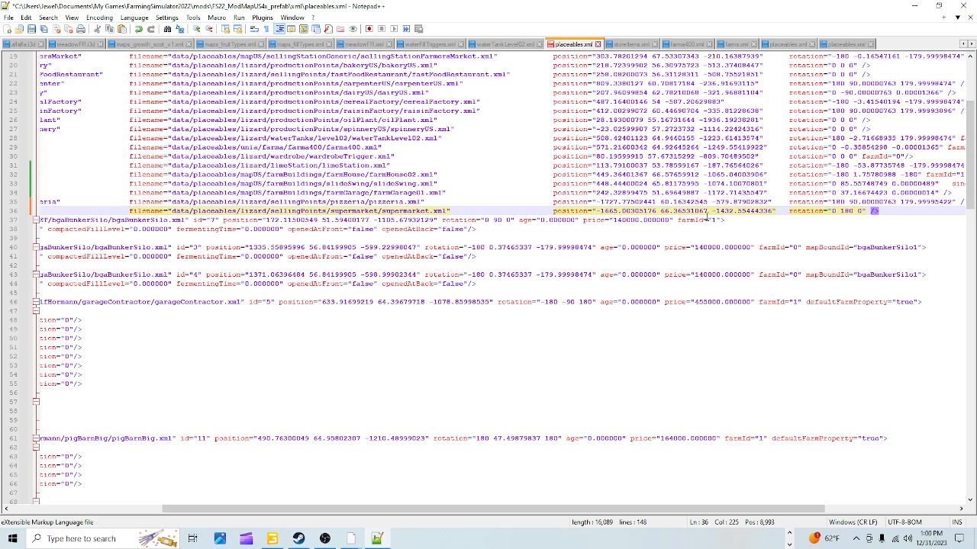
Step: Copy the supermarket's rotation from GIANTS Editor into the entry's rotation attribute as 180 0 179.99998474, and save placeables.xml
click(272, 539)
click(912, 163)
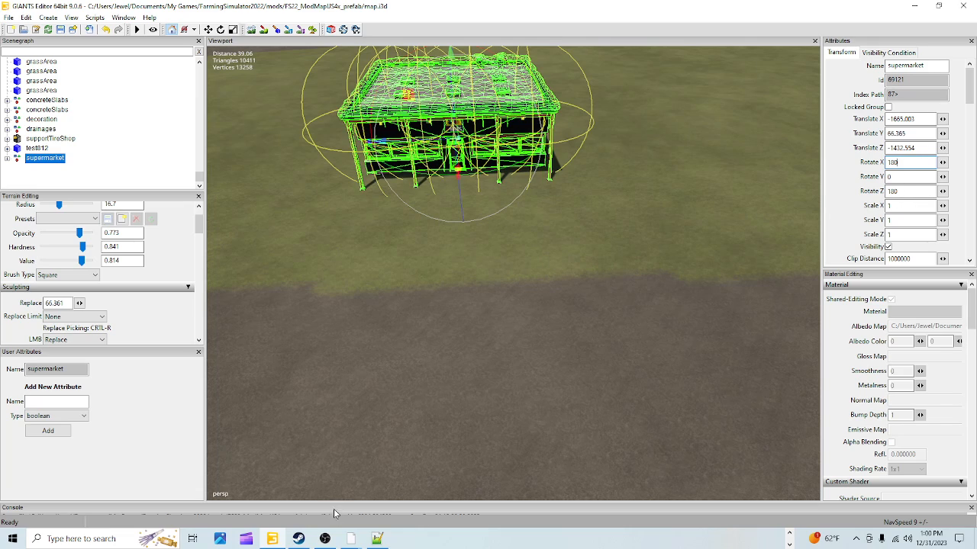
click(377, 539)
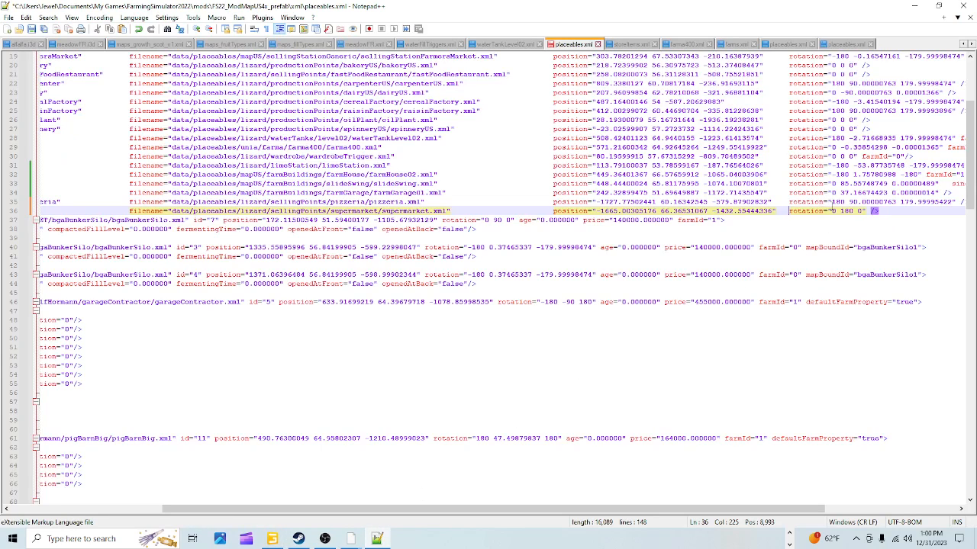
drag(831, 211, 863, 212)
right_click(863, 212)
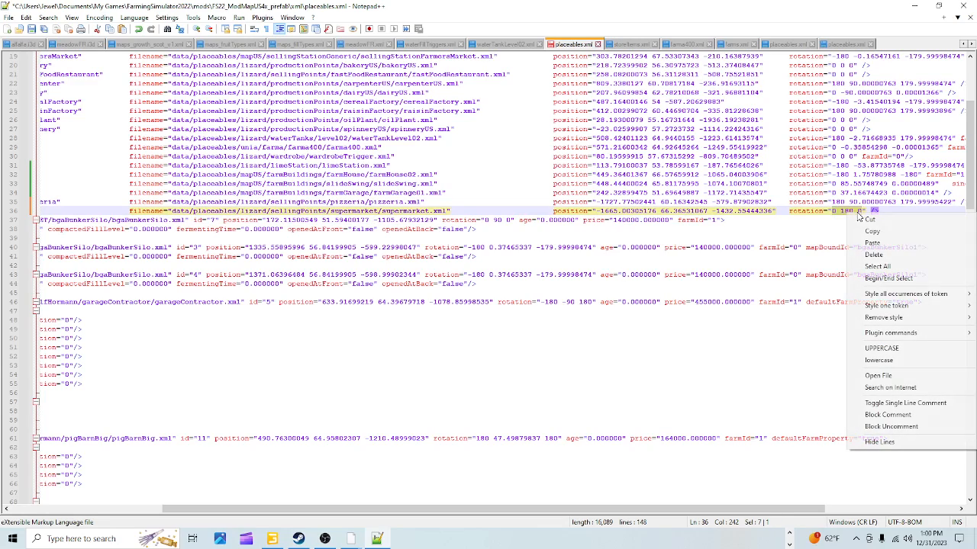
click(858, 240)
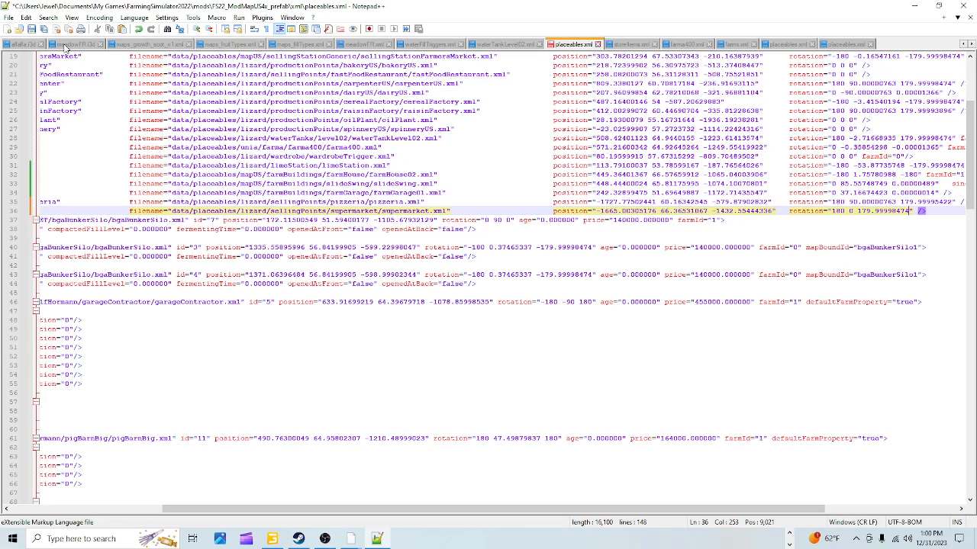
click(32, 29)
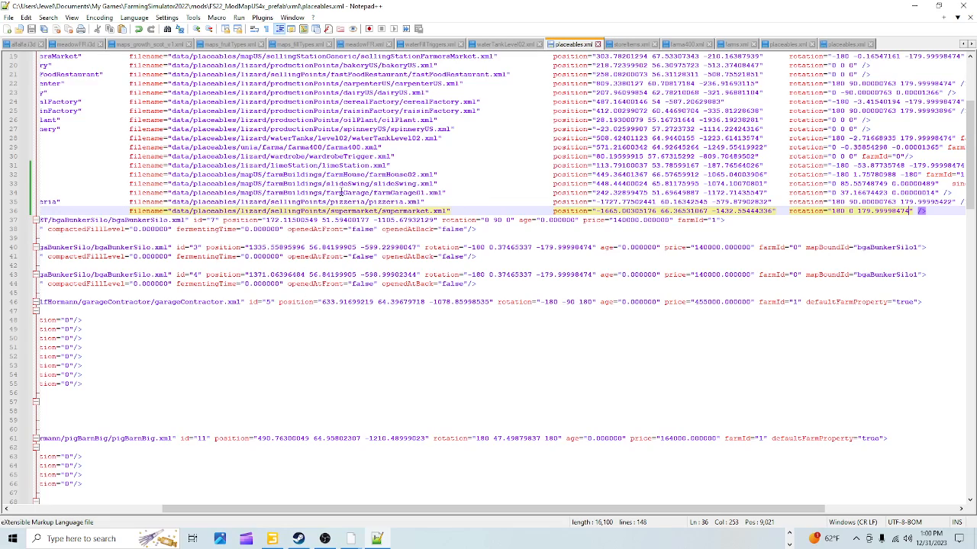
Step: Minimize Notepad++ and browse in File Explorer to the FS22_ModMapUS4x_prefab folder among the FarmingSimulator2022 mods
click(912, 8)
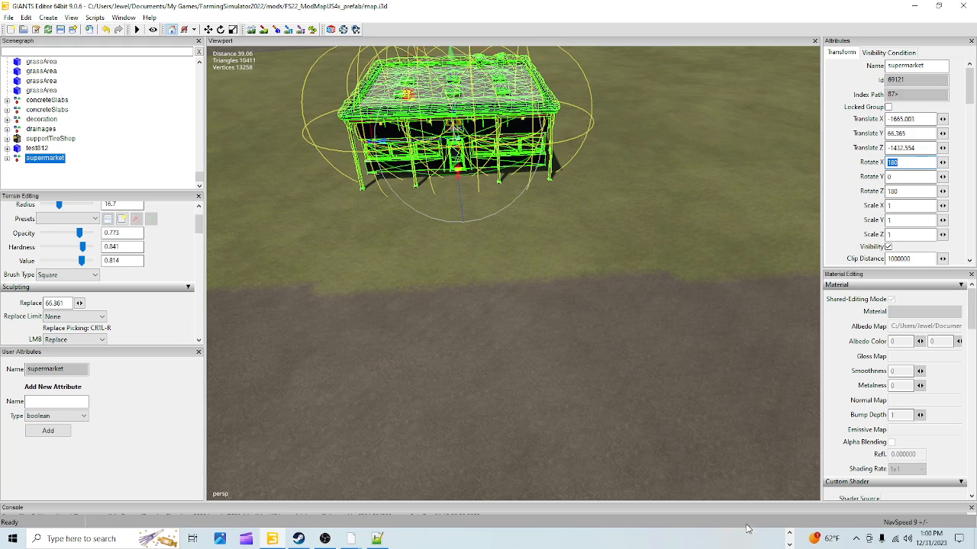
click(789, 534)
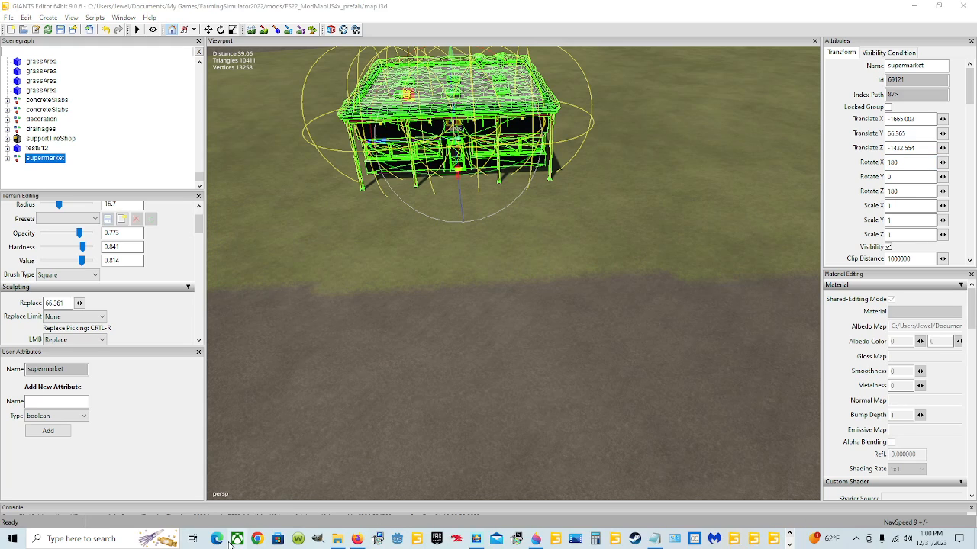
click(338, 539)
click(252, 397)
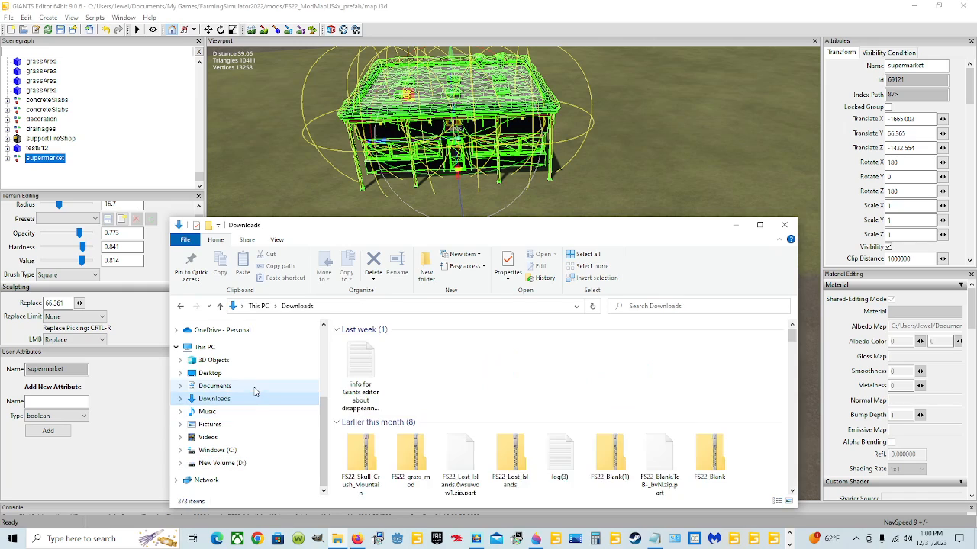
click(309, 387)
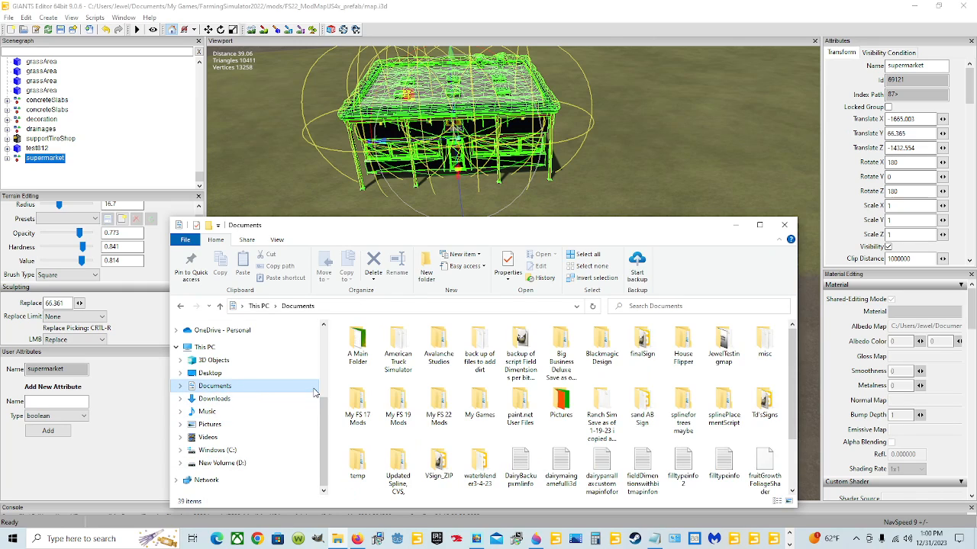
double_click(479, 403)
double_click(396, 365)
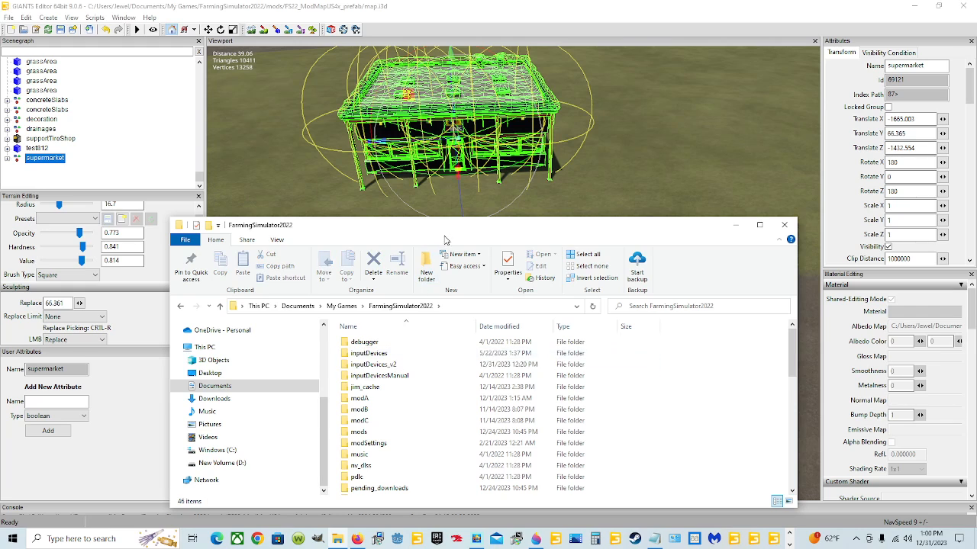
drag(442, 226, 484, 102)
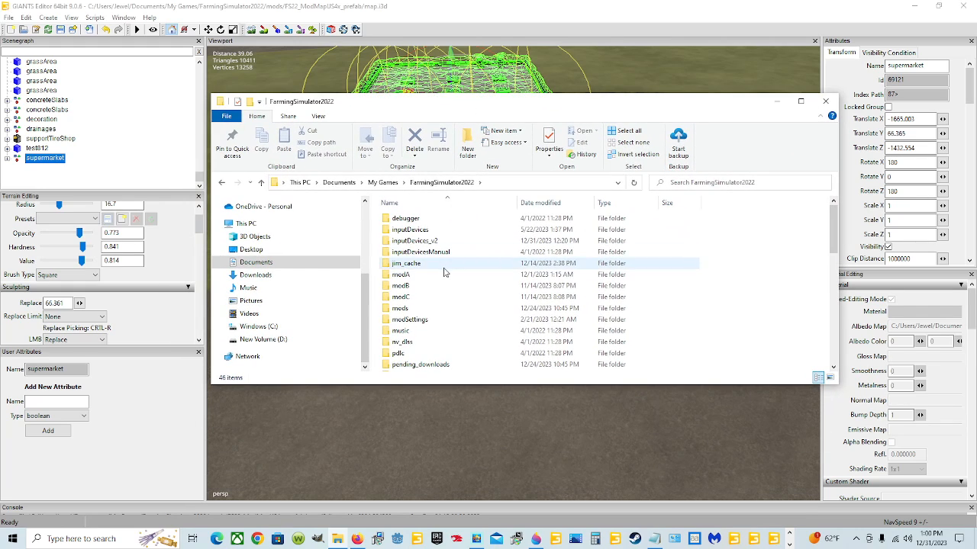
double_click(402, 308)
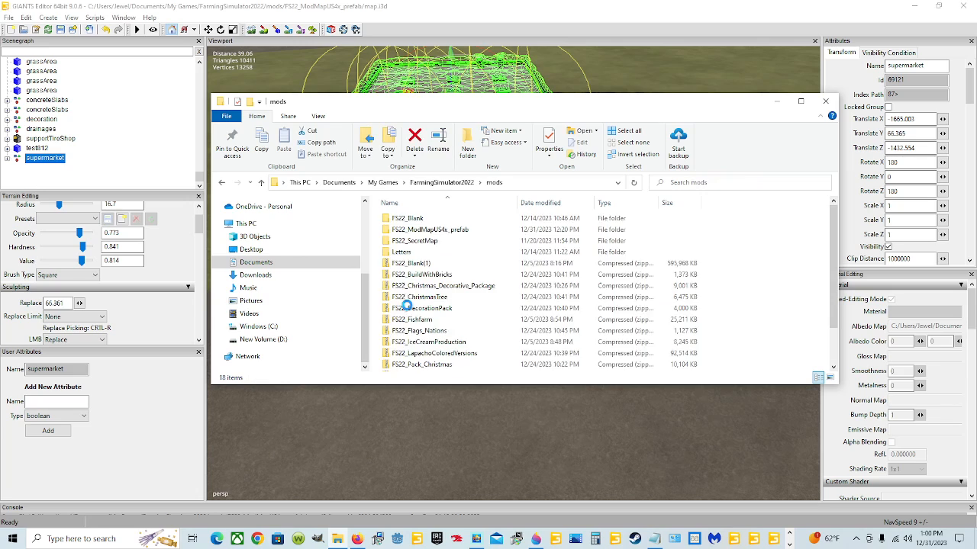
double_click(427, 230)
Step: Open the map's storeItems file from the mod folder in Notepad++
scroll(412, 336, down, 5)
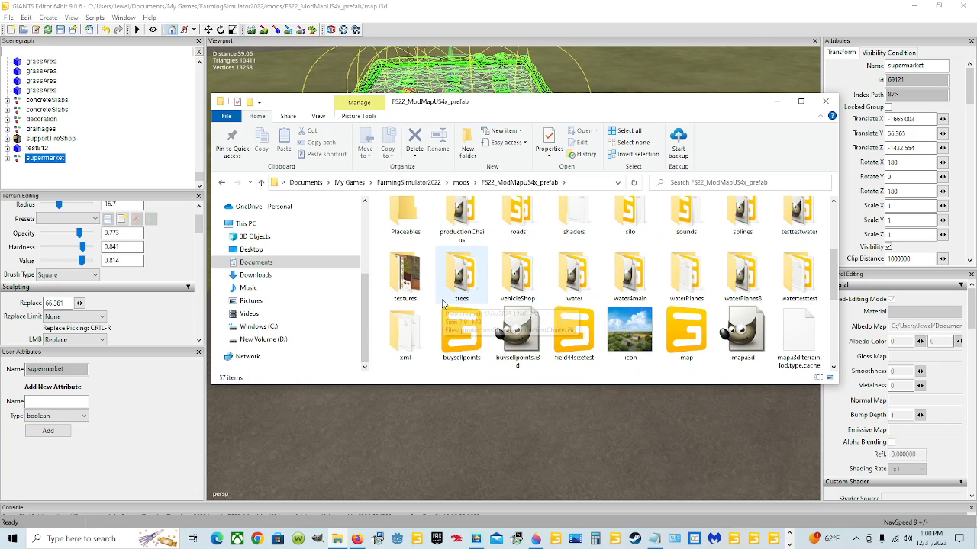
scroll(410, 357, down, 2)
click(396, 282)
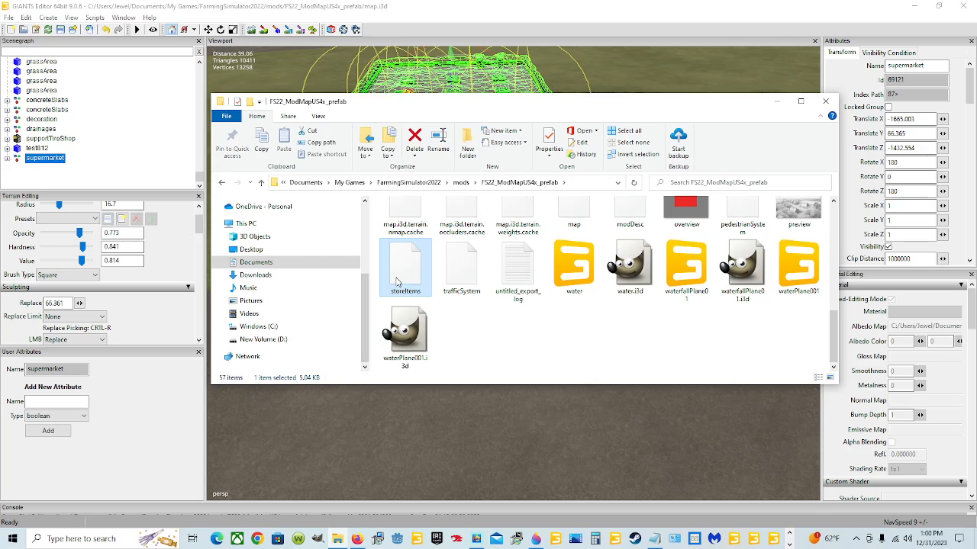
right_click(396, 282)
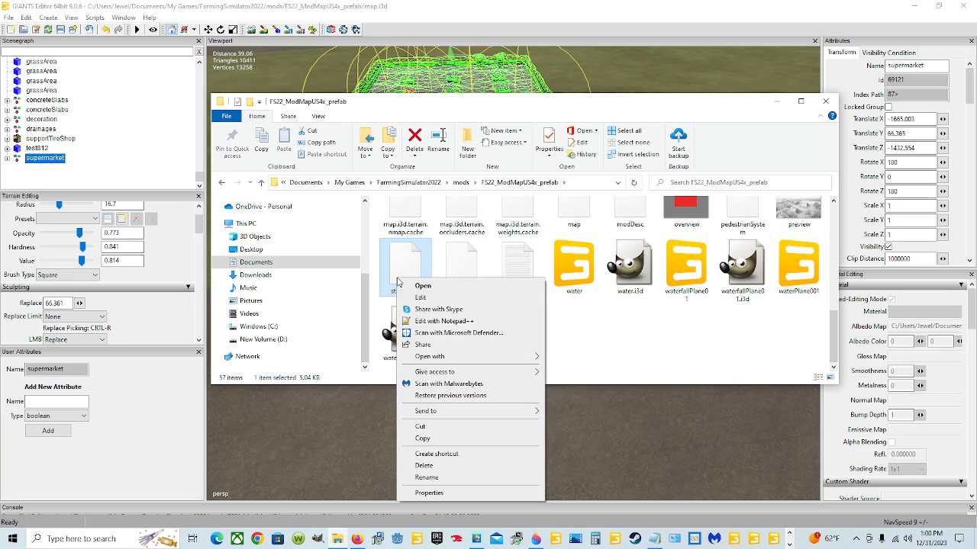
click(433, 321)
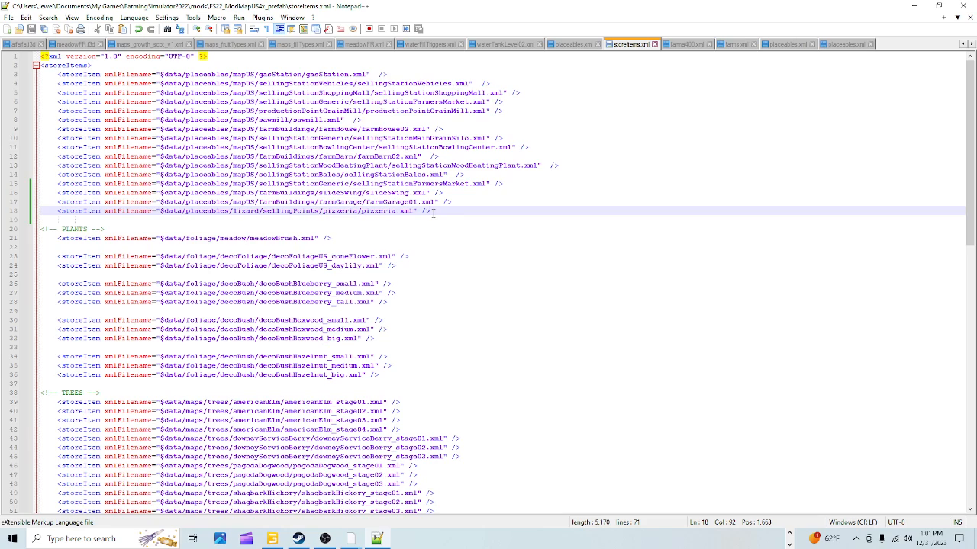
Step: Copy the pizzeria storeItem line and paste it onto a new line directly below
drag(433, 214, 4, 221)
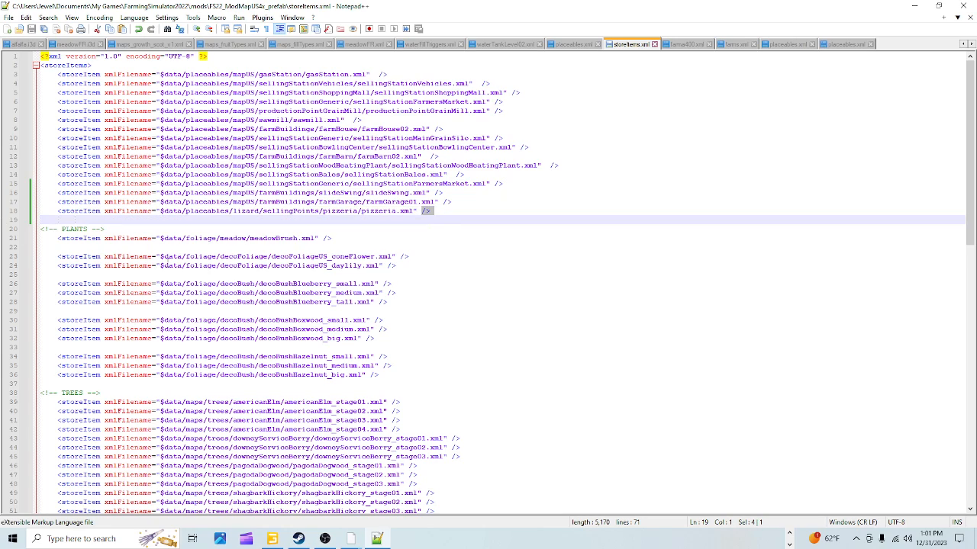
click(475, 218)
drag(444, 212, 105, 213)
click(443, 225)
drag(441, 213, 4, 215)
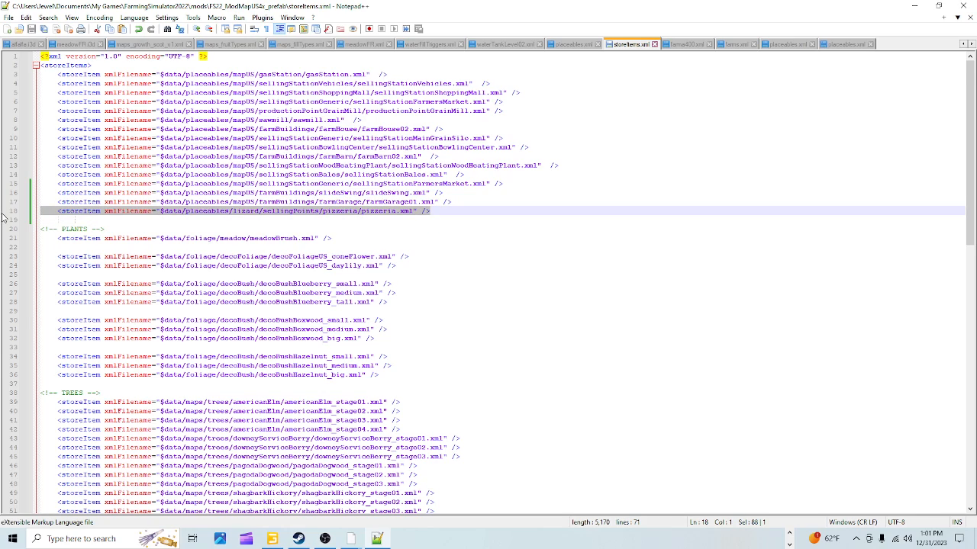
right_click(399, 213)
click(441, 225)
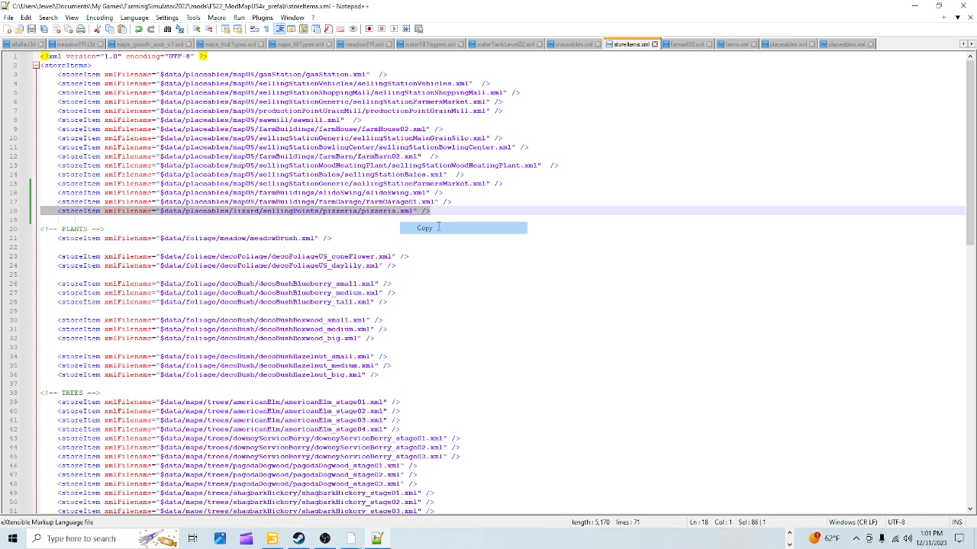
click(437, 212)
key(Return)
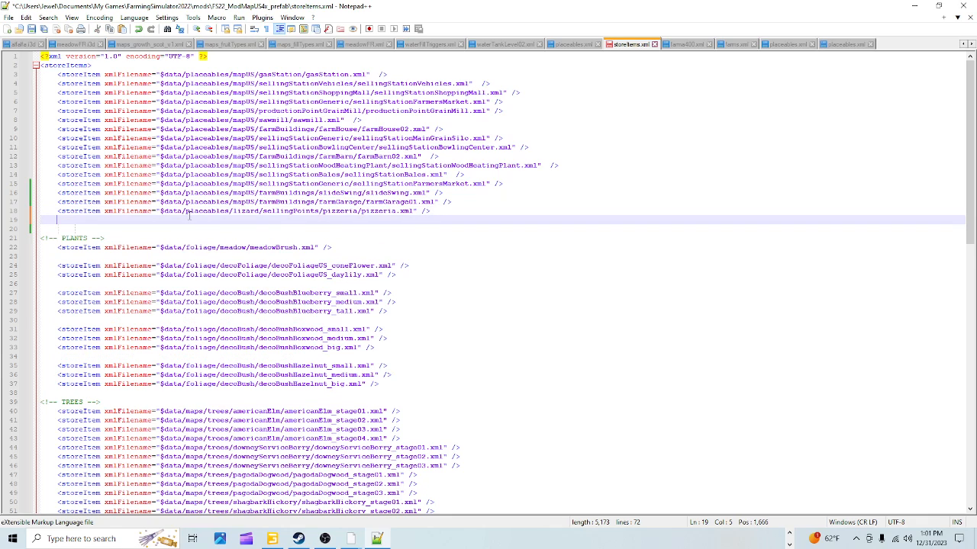
right_click(44, 219)
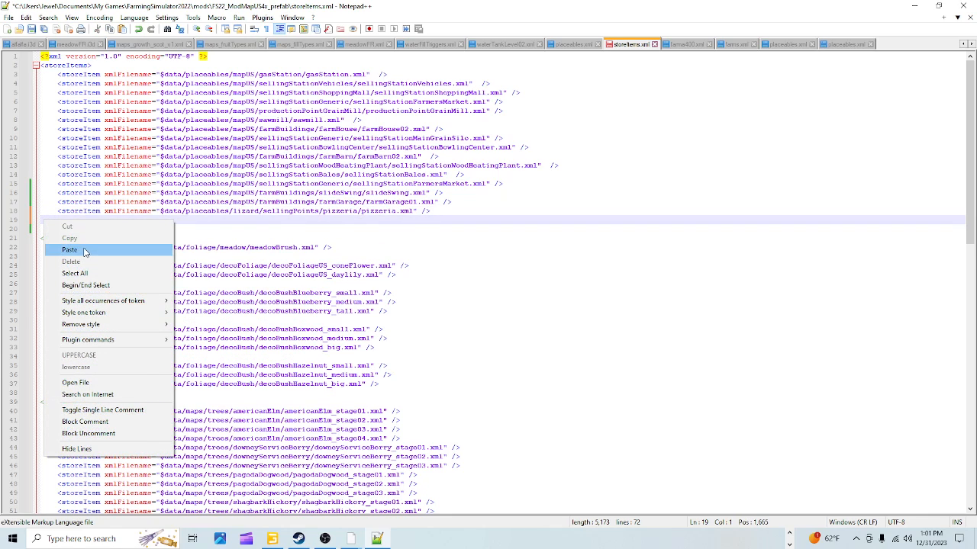
click(82, 249)
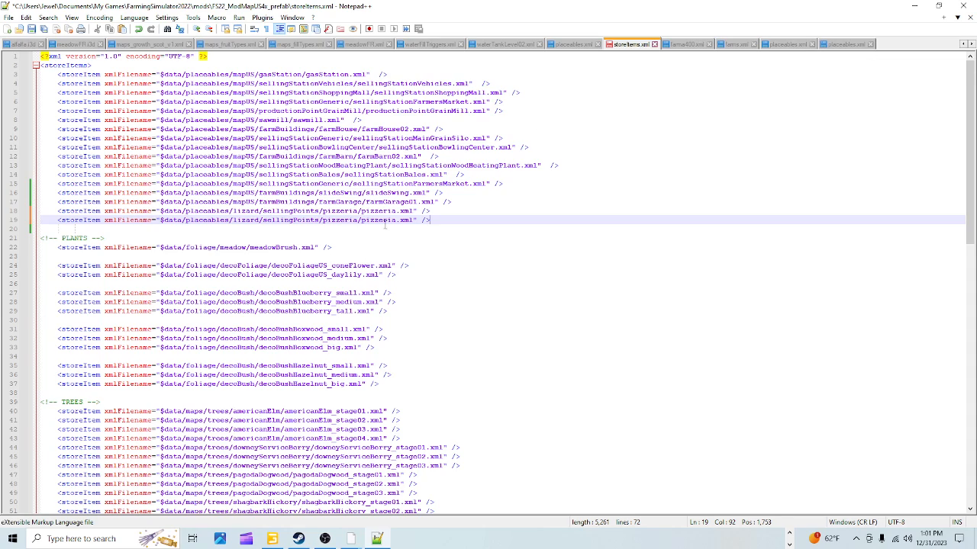
Step: Copy supermarket/supermarket from the supermarket entry's filename path in placeables.xml, and return to storeItems.xml
click(572, 44)
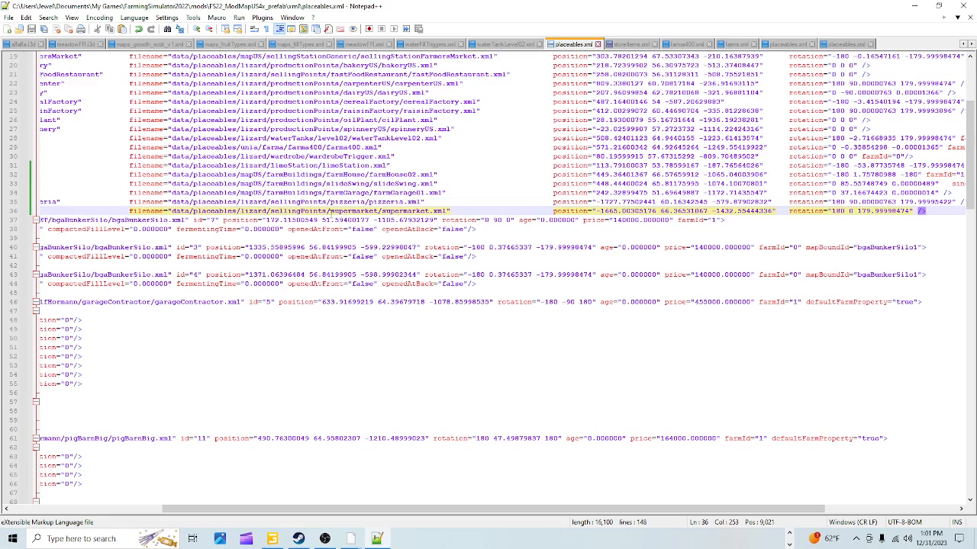
drag(331, 210, 435, 214)
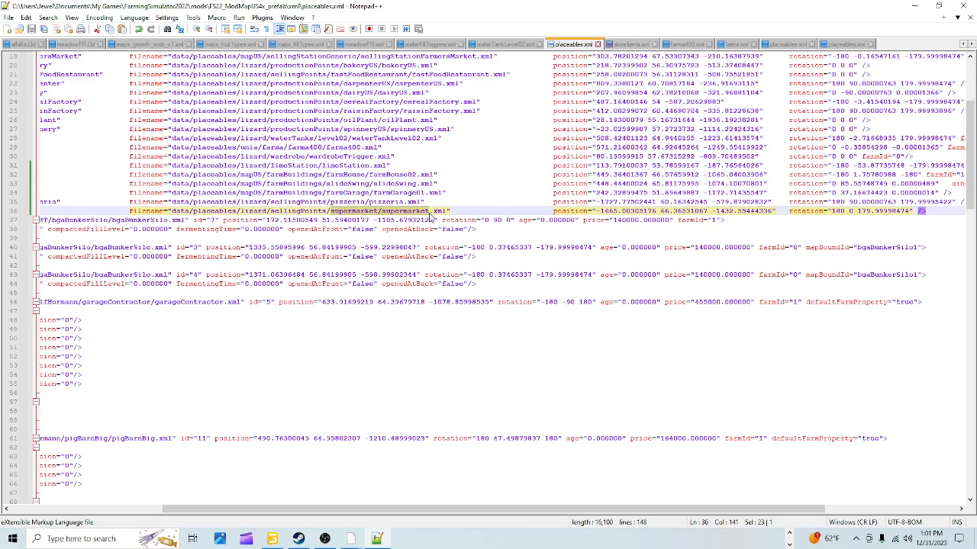
right_click(412, 212)
click(441, 230)
click(626, 44)
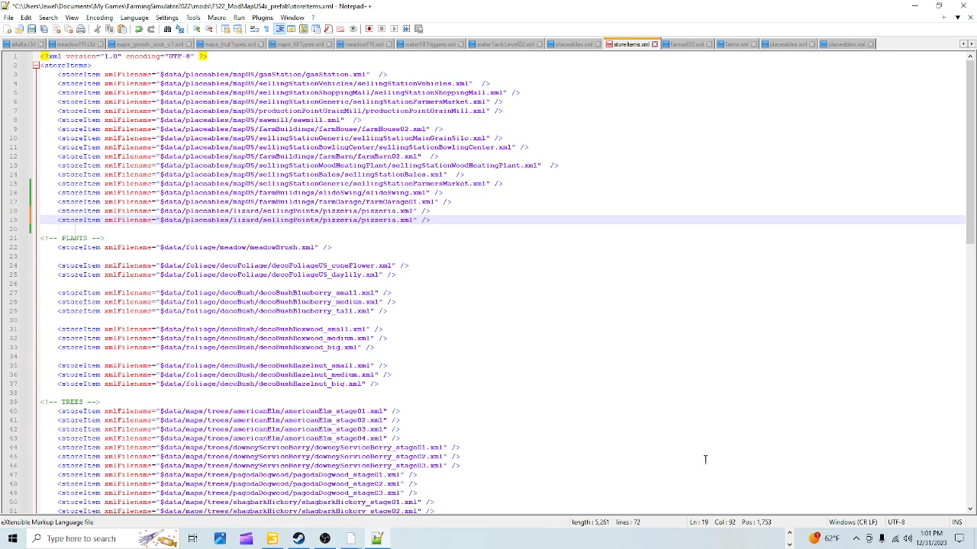
Step: Browse in File Explorer to the FS22_ModMapUS4x_prefab folder among the FarmingSimulator2022 mods and locate the storeItems file
click(790, 534)
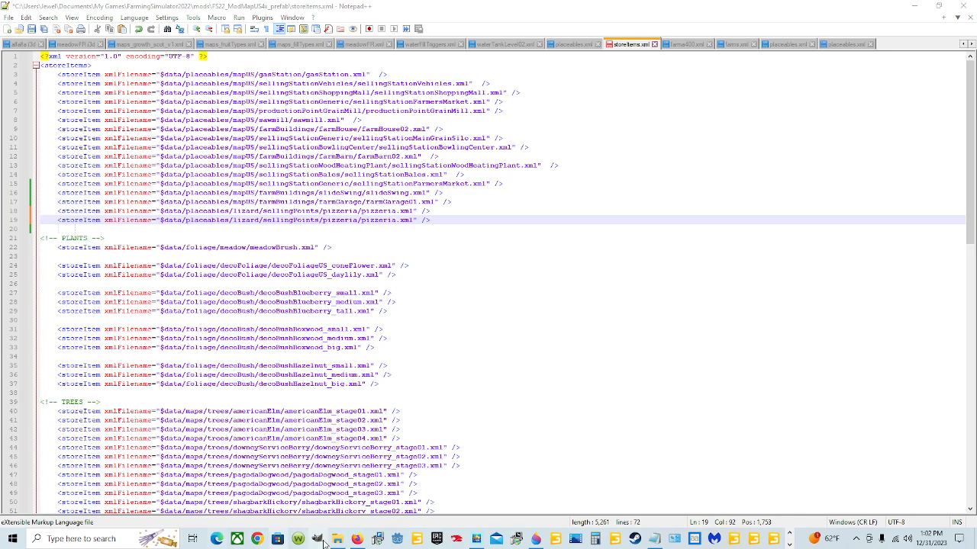
mouse_move(337, 541)
click(363, 486)
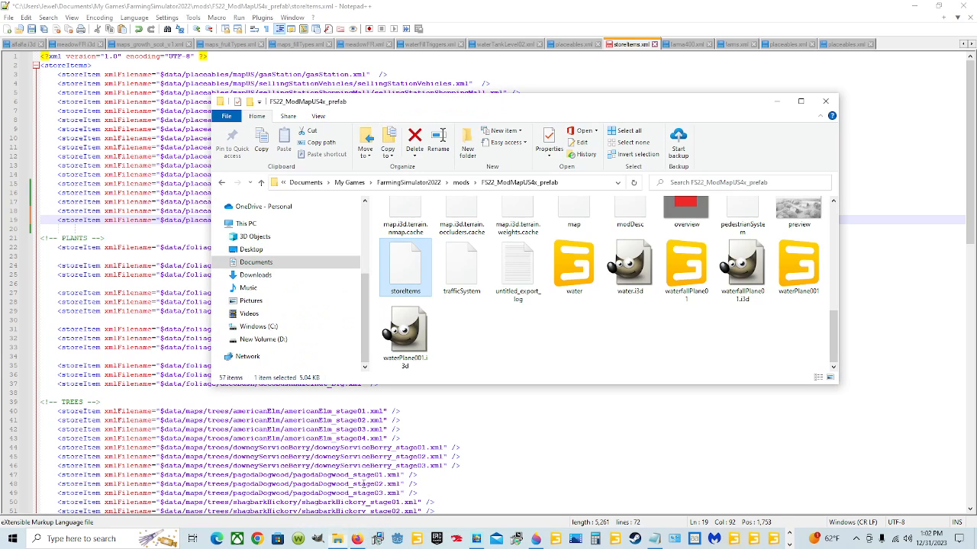
click(284, 263)
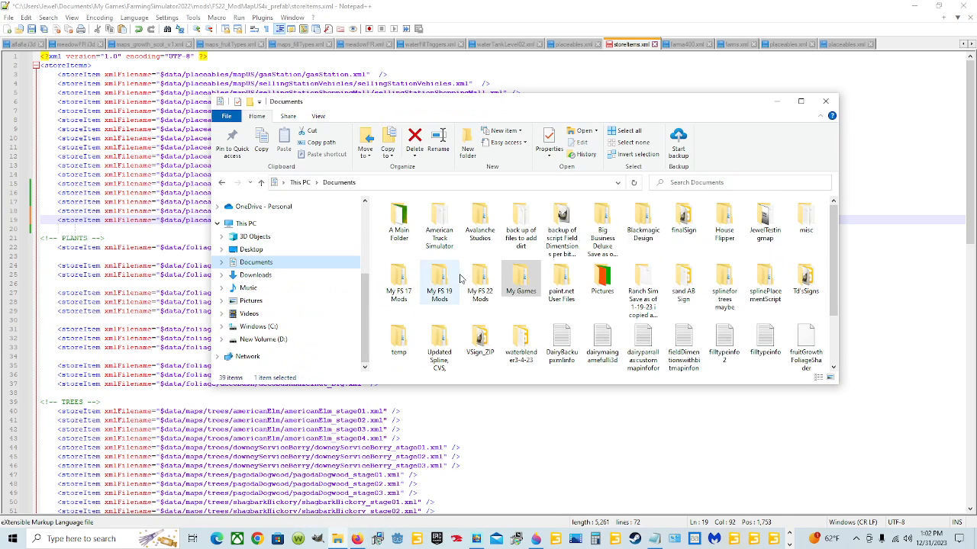
double_click(520, 281)
double_click(427, 241)
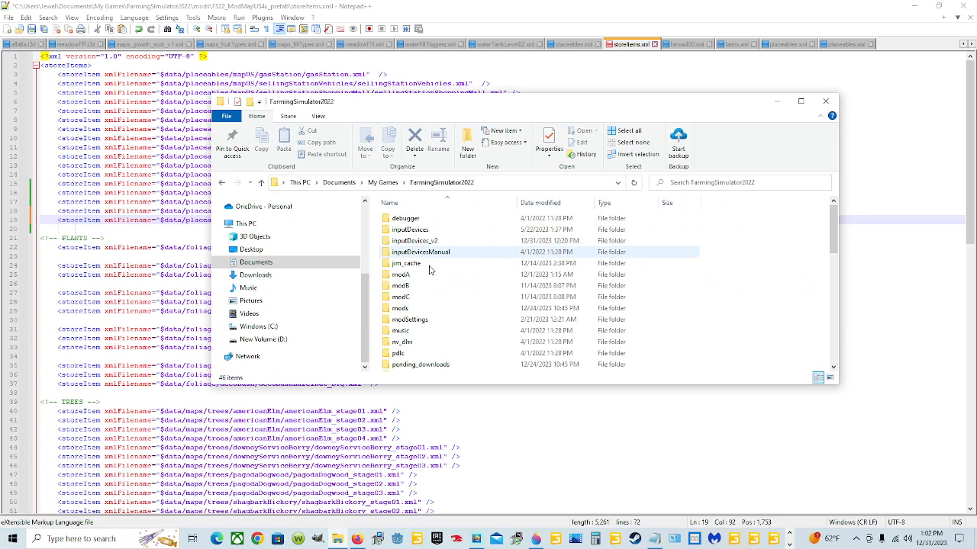
double_click(405, 308)
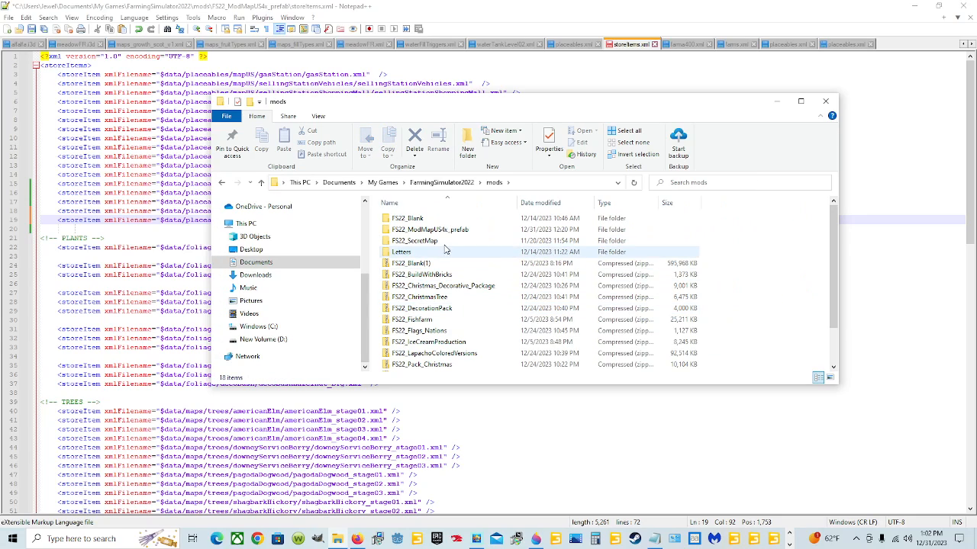
double_click(429, 229)
scroll(427, 302, down, 3)
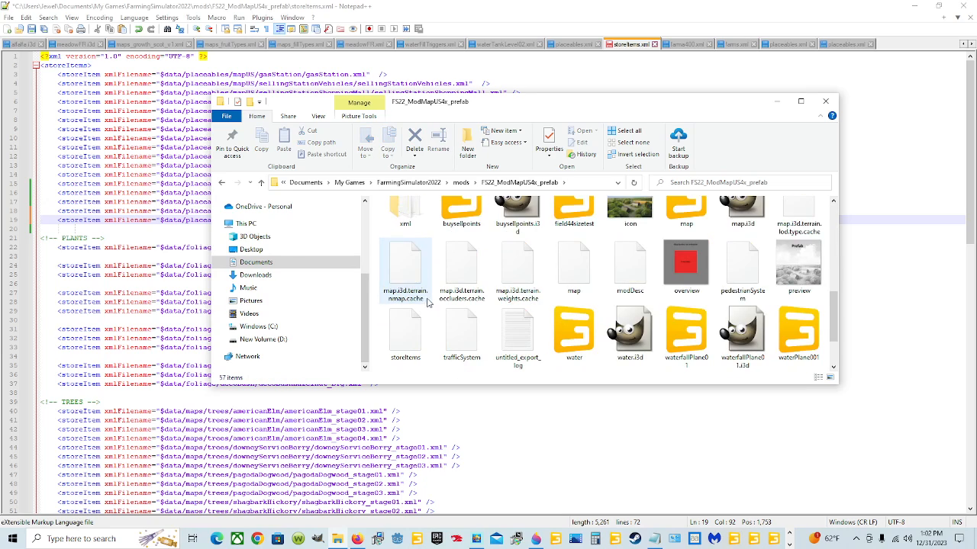
click(416, 352)
Step: Locate the placeables file in the mod folder's xml subfolder, and minimize File Explorer
scroll(439, 348, up, 2)
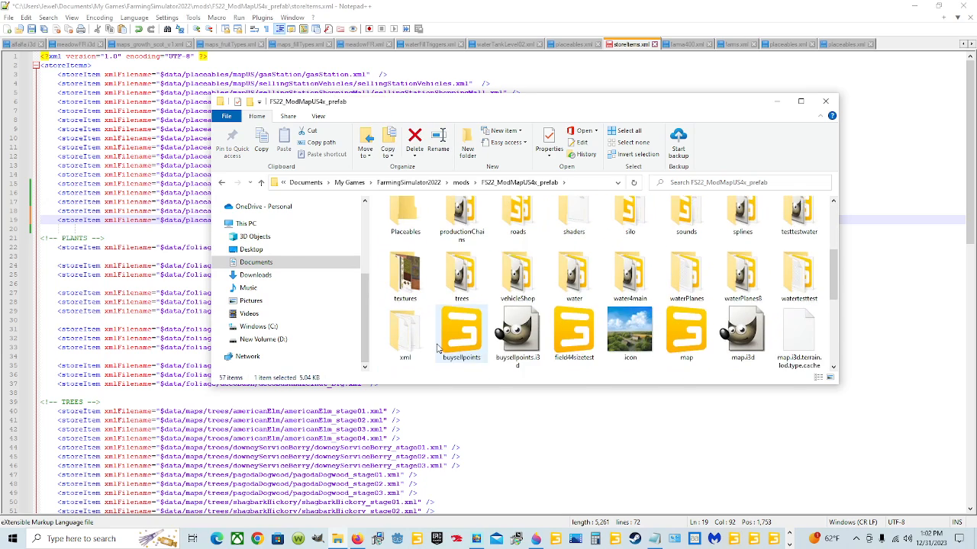
scroll(439, 348, down, 1)
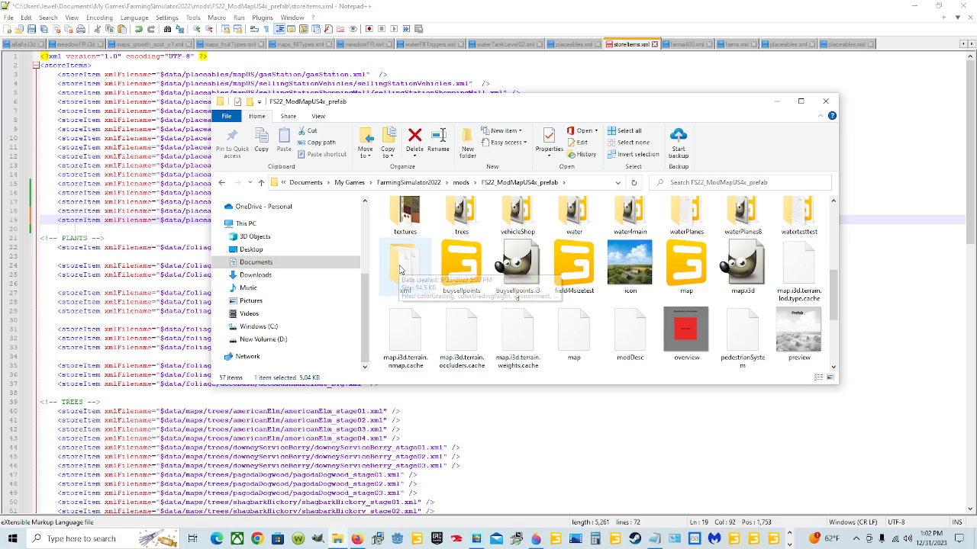
double_click(409, 275)
click(429, 286)
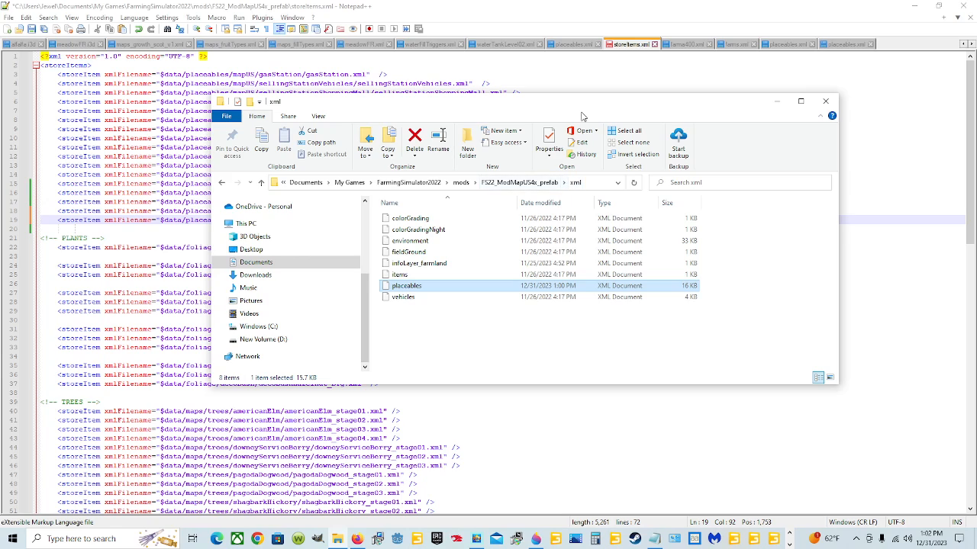
click(776, 101)
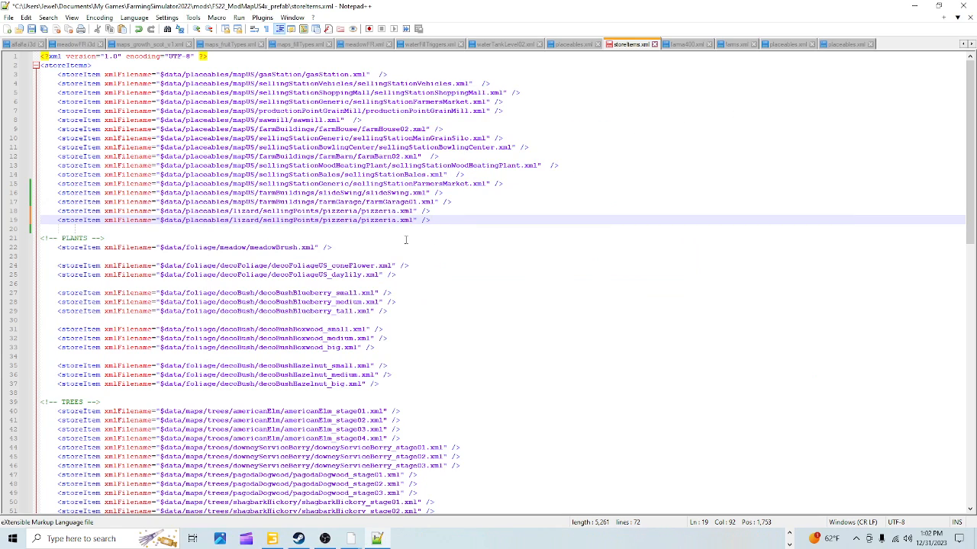
Step: Replace pizzeria/pizzeria in the duplicated storeItem line with the copied supermarket/supermarket path
drag(324, 220, 398, 220)
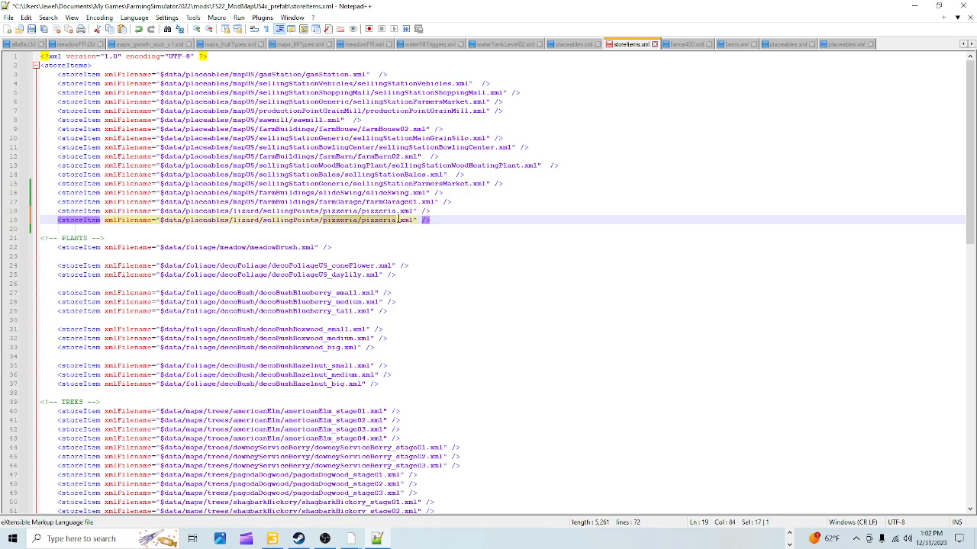
right_click(387, 223)
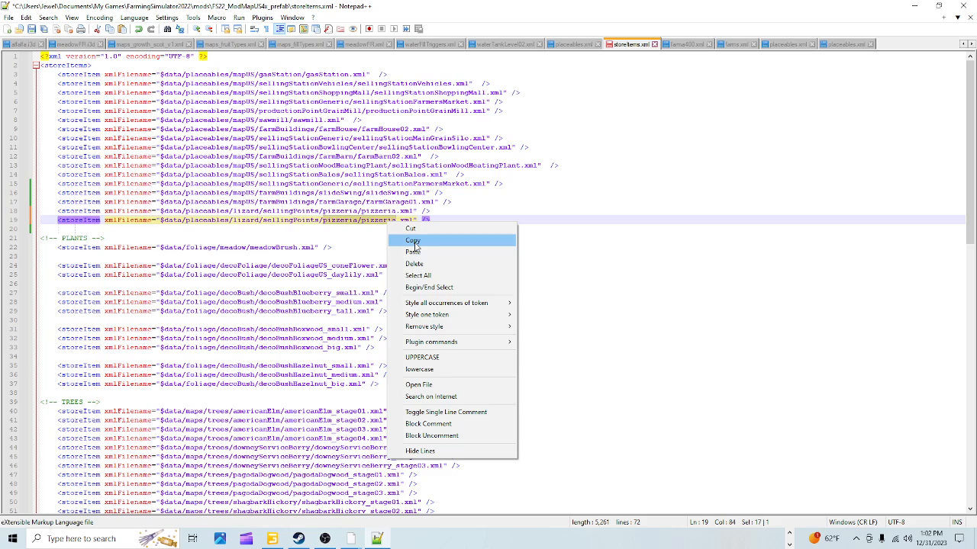
click(410, 250)
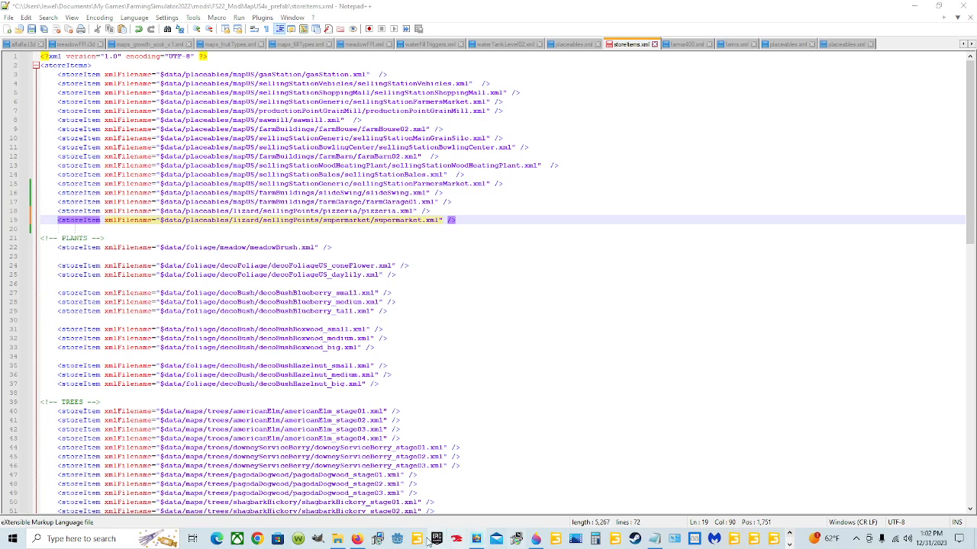
Step: Browse in File Explorer from drive D through SteamLibrary, steamapps and common to Farming Simulator 22's data/placeables folder
click(347, 489)
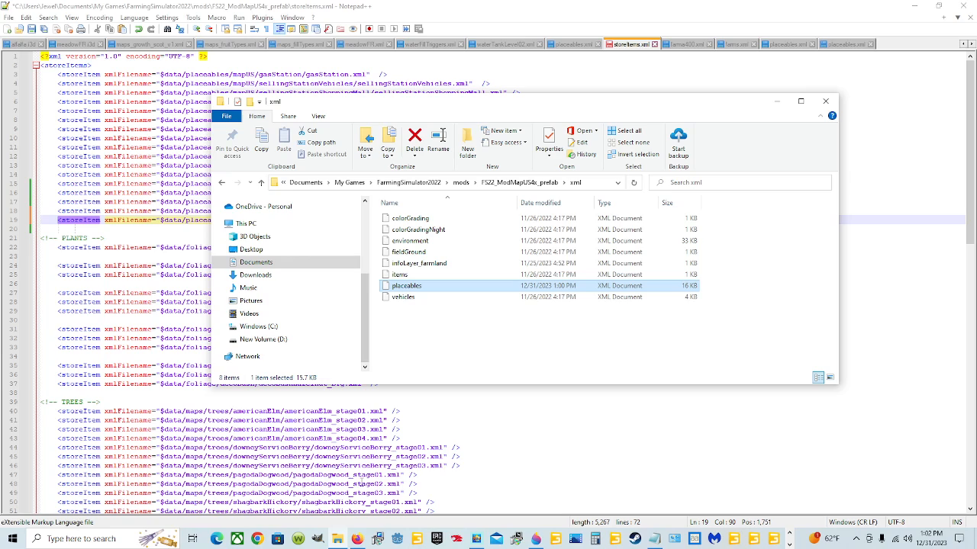
click(301, 341)
scroll(534, 305, down, 2)
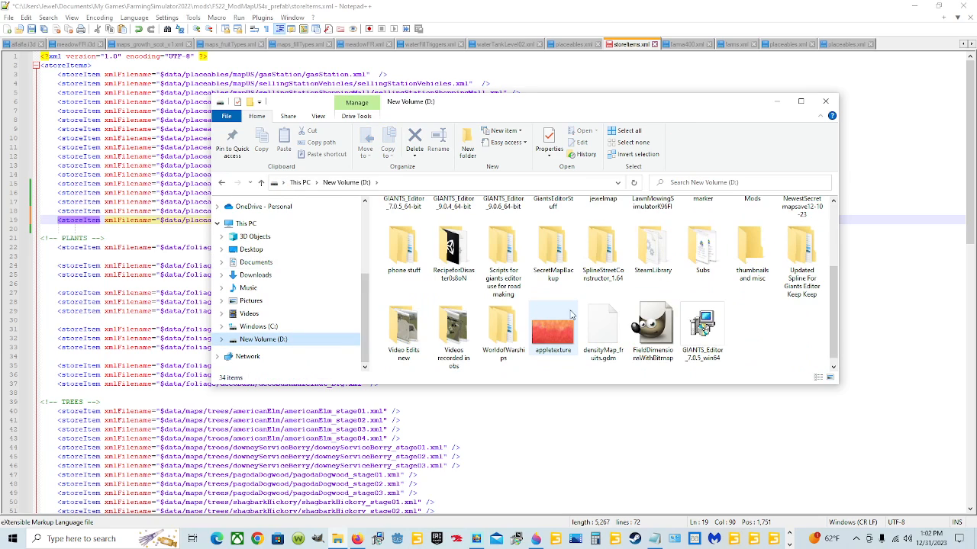
double_click(652, 252)
double_click(432, 219)
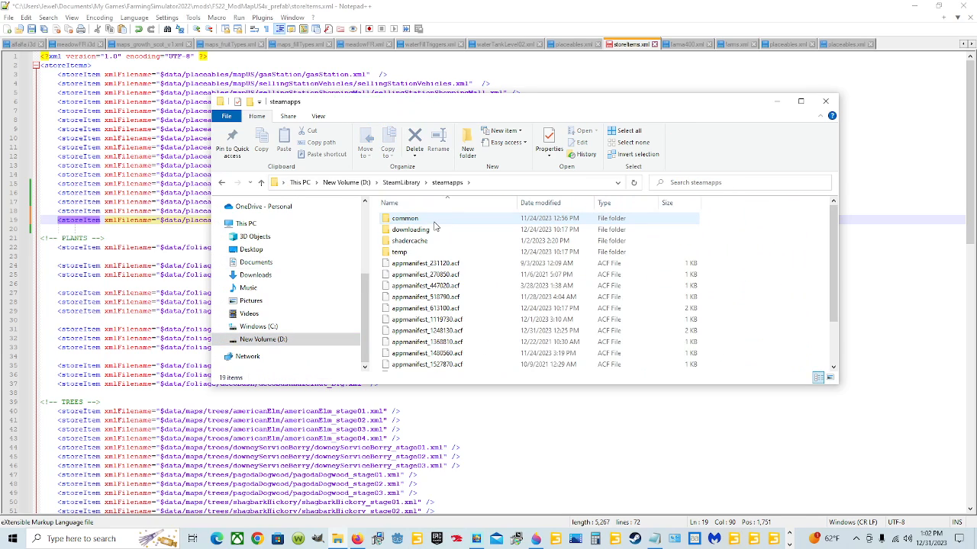
click(434, 220)
double_click(436, 221)
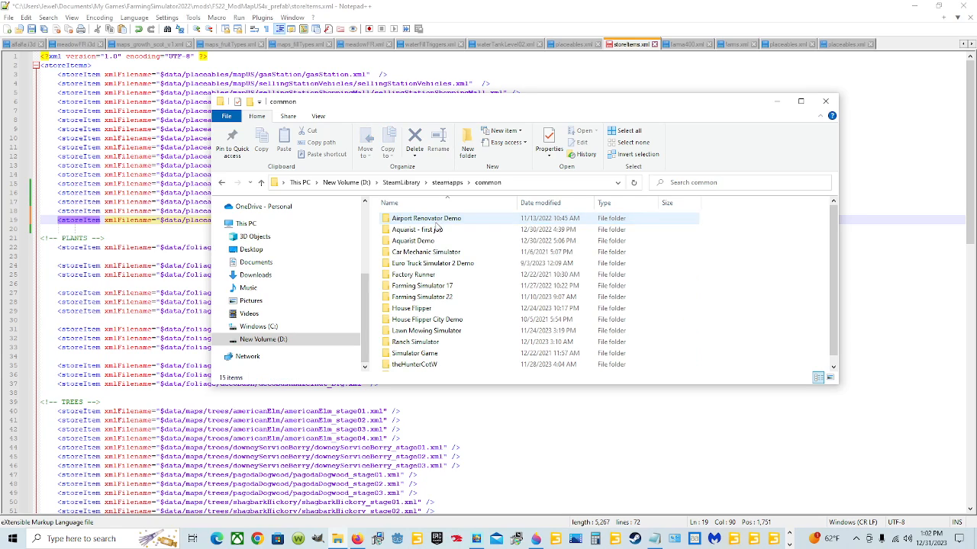
double_click(416, 297)
double_click(428, 220)
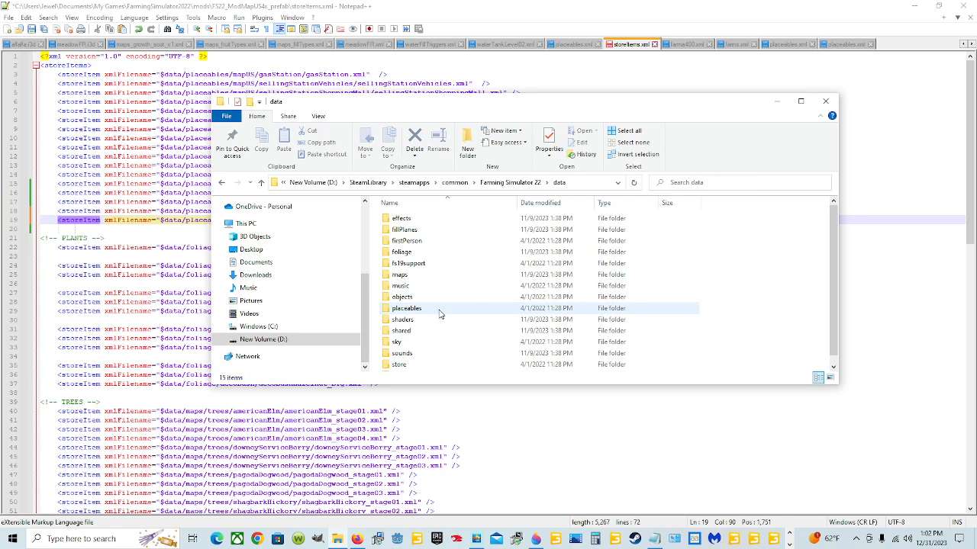
double_click(439, 311)
click(439, 311)
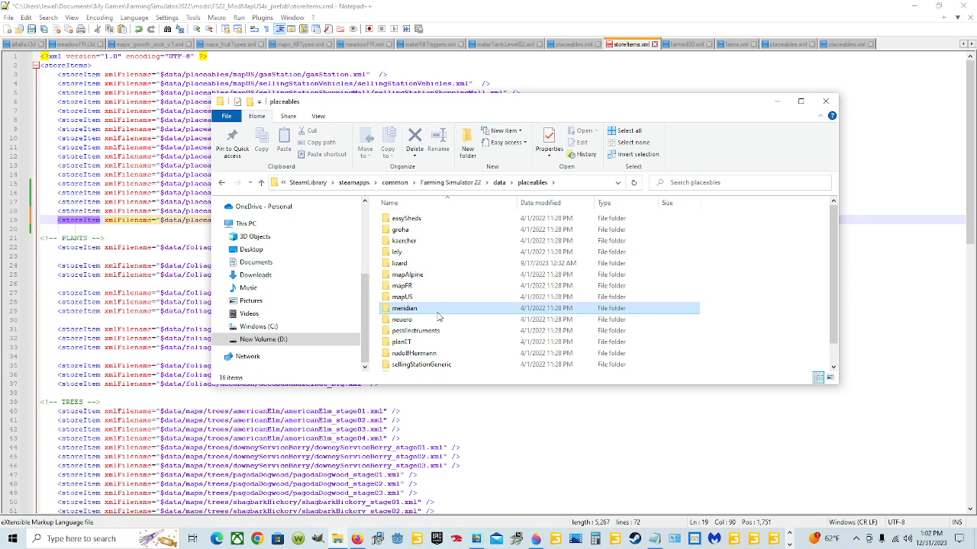
Step: Open the lizard/sellingPoints/supermarket folder and locate the supermarket XML document
double_click(432, 264)
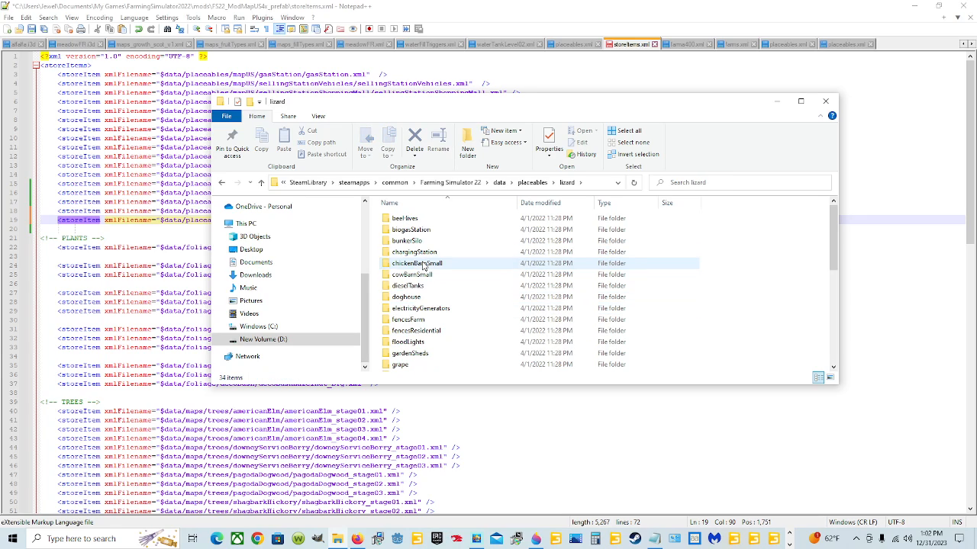
scroll(441, 325, down, 7)
double_click(429, 299)
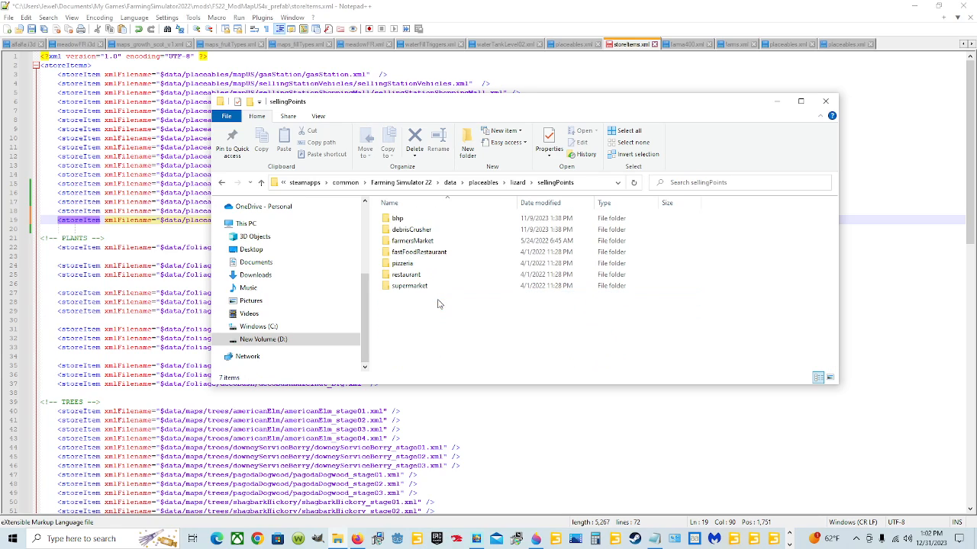
double_click(423, 287)
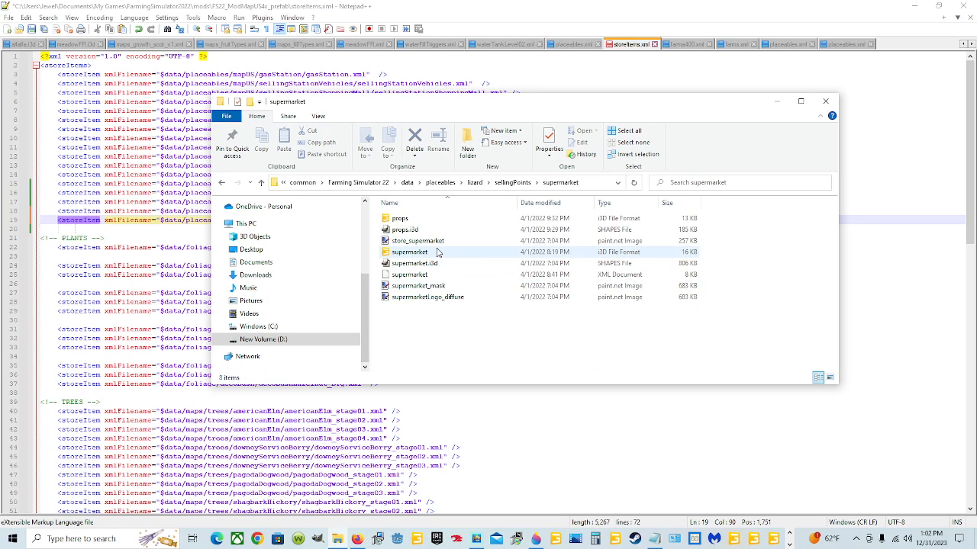
click(437, 252)
click(468, 276)
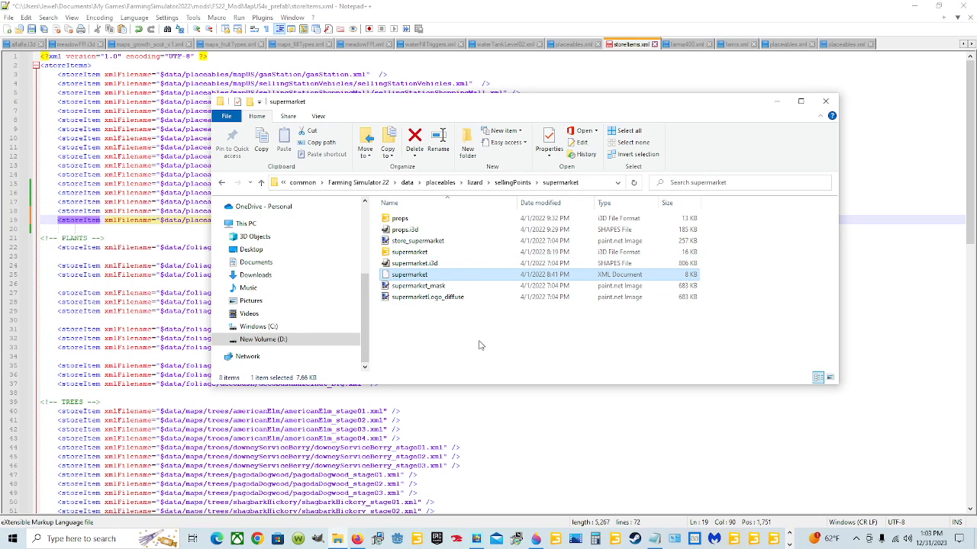
Step: Compare the supermarket folder's path with the new storeItem line in storeItems.xml, and minimize File Explorer
drag(509, 108, 364, 241)
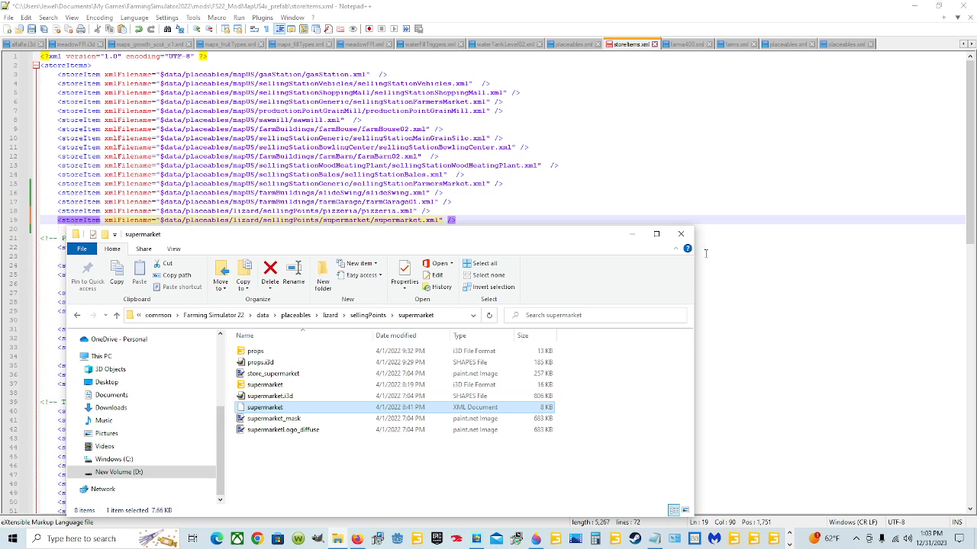
drag(599, 235, 700, 148)
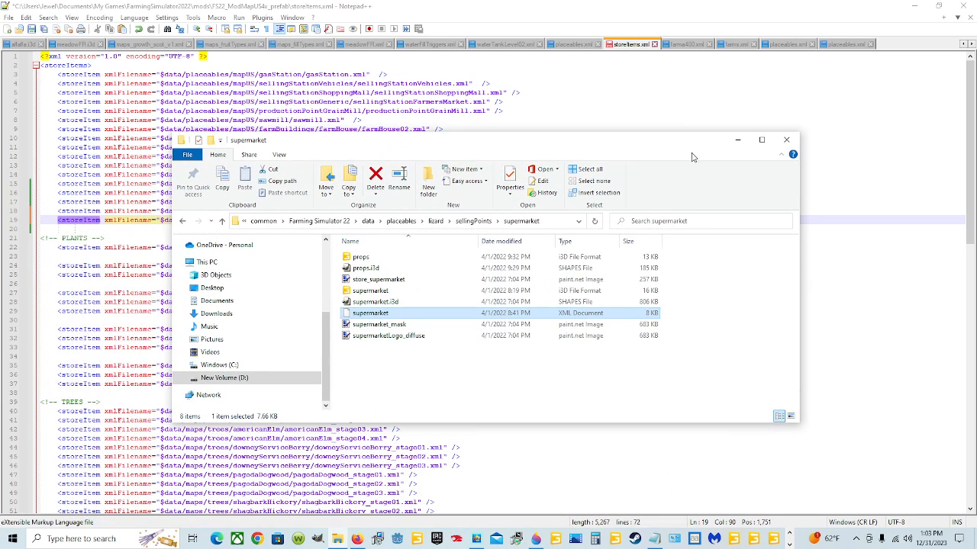
click(737, 139)
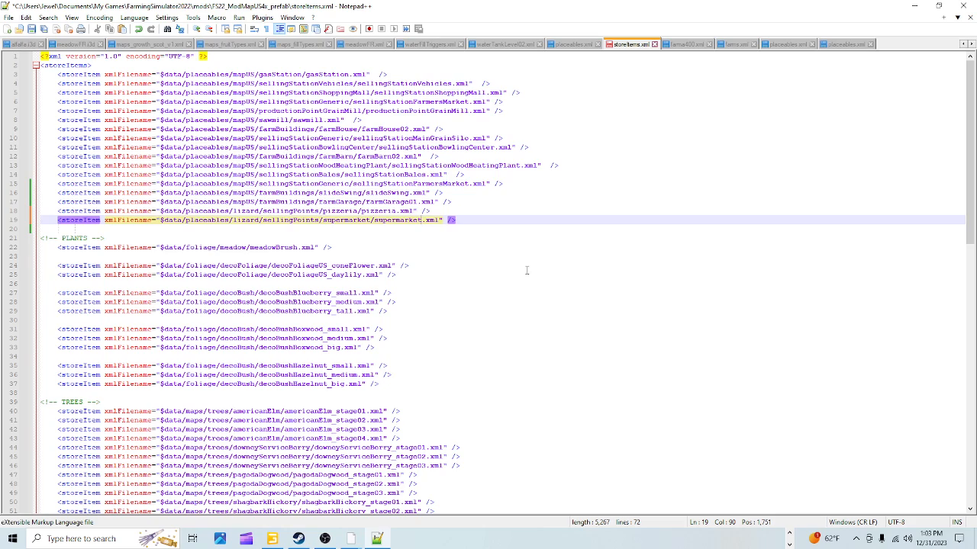
Step: Save storeItems.xml and switch to GIANTS Editor
key(ctrl+s)
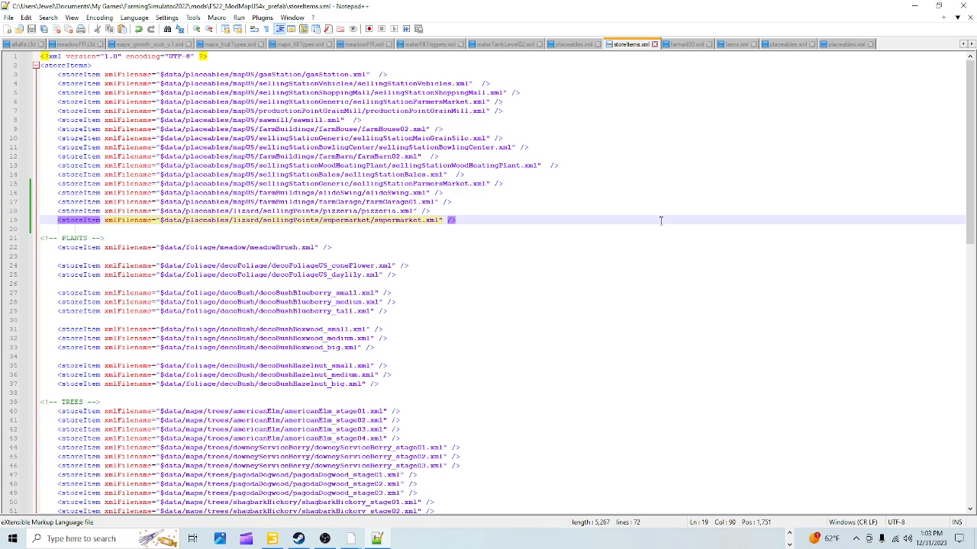
key(alt+Tab)
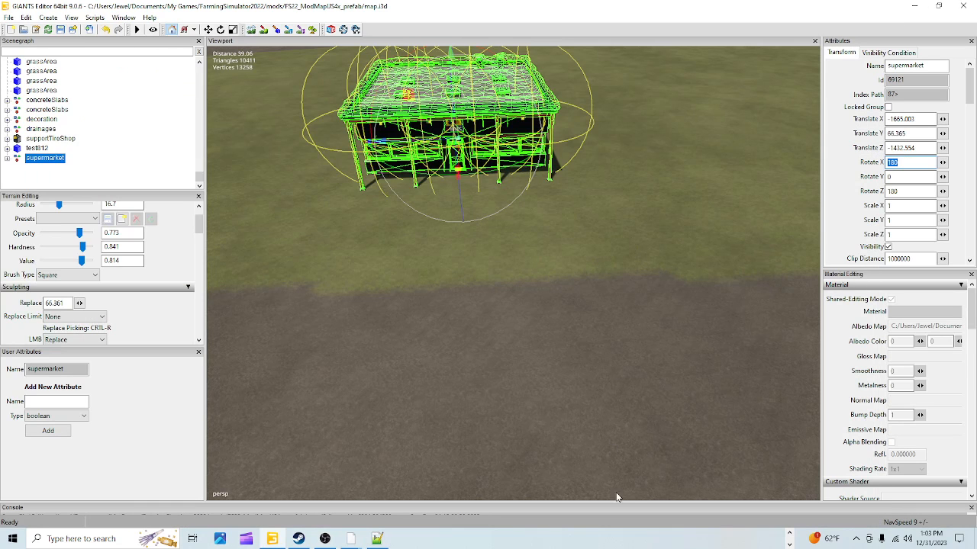
Step: Switch to File Explorer and browse from Documents through My Games to FarmingSimulator2022, down to the files after the savegame folders
click(790, 534)
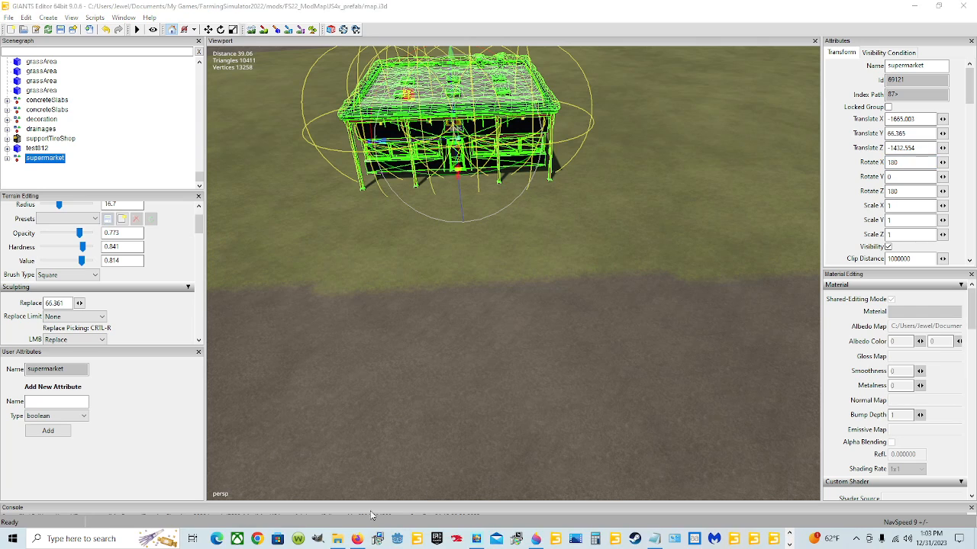
mouse_move(336, 538)
click(336, 489)
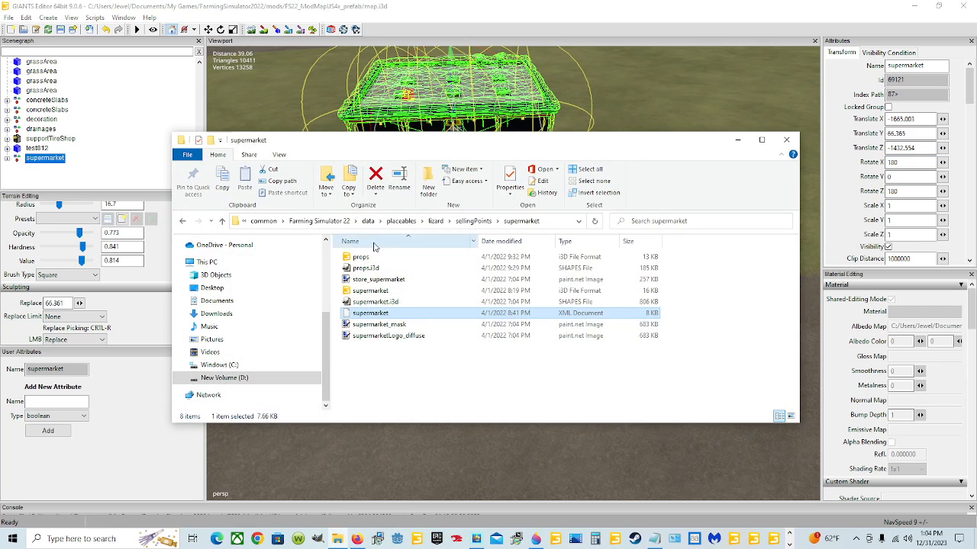
click(231, 303)
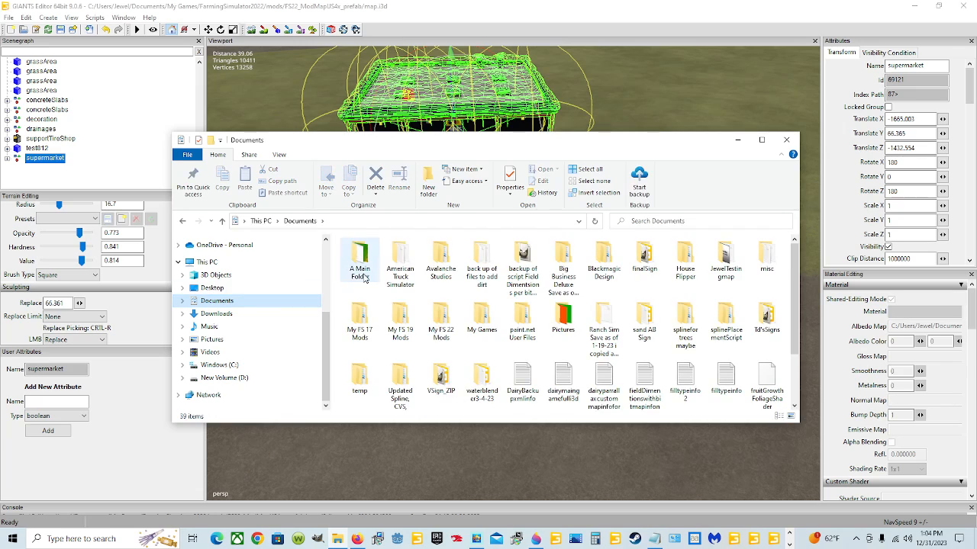
click(480, 313)
double_click(480, 313)
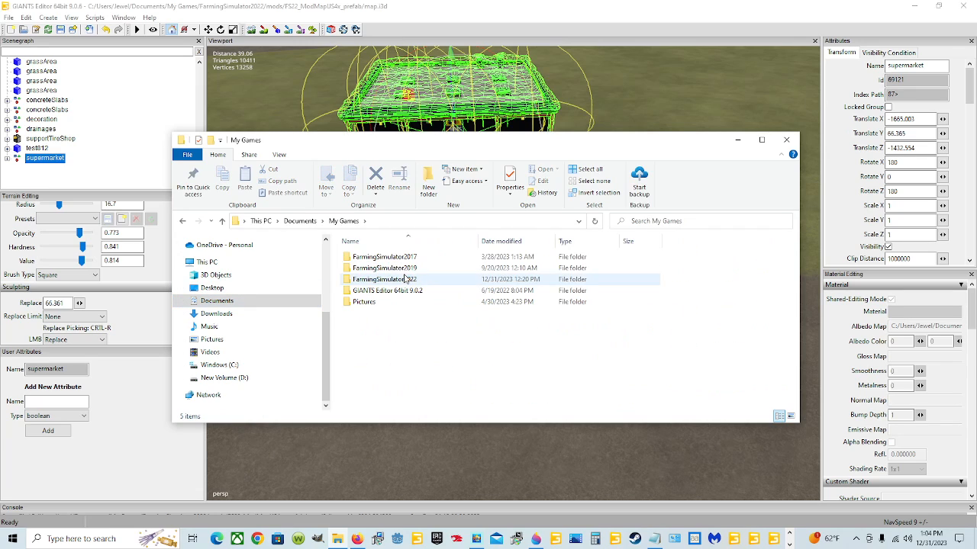
double_click(400, 279)
scroll(400, 283, down, 5)
scroll(401, 283, down, 6)
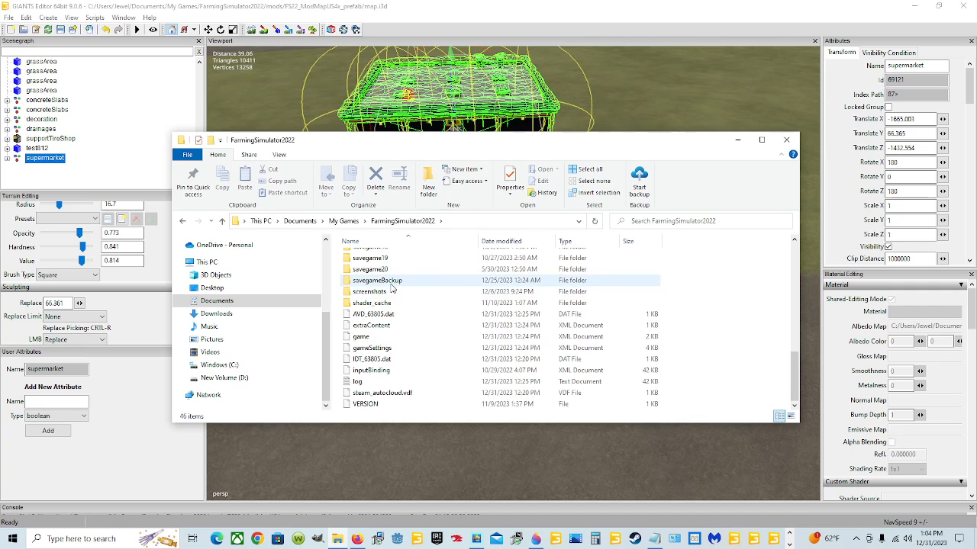
Step: Open the game's log text document in Notepad++, reload its modified contents, and return to GIANTS Editor with File Explorer minimized
click(379, 383)
right_click(379, 387)
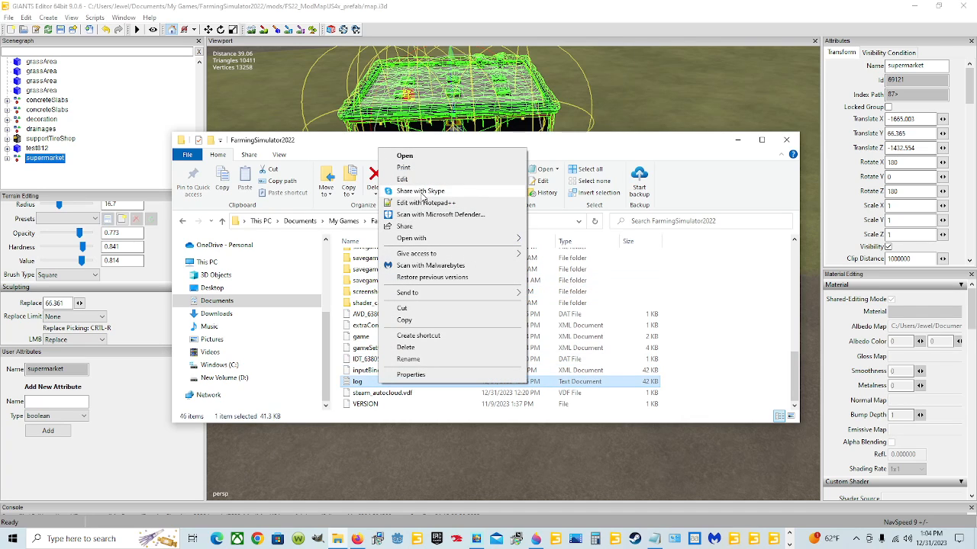
click(418, 203)
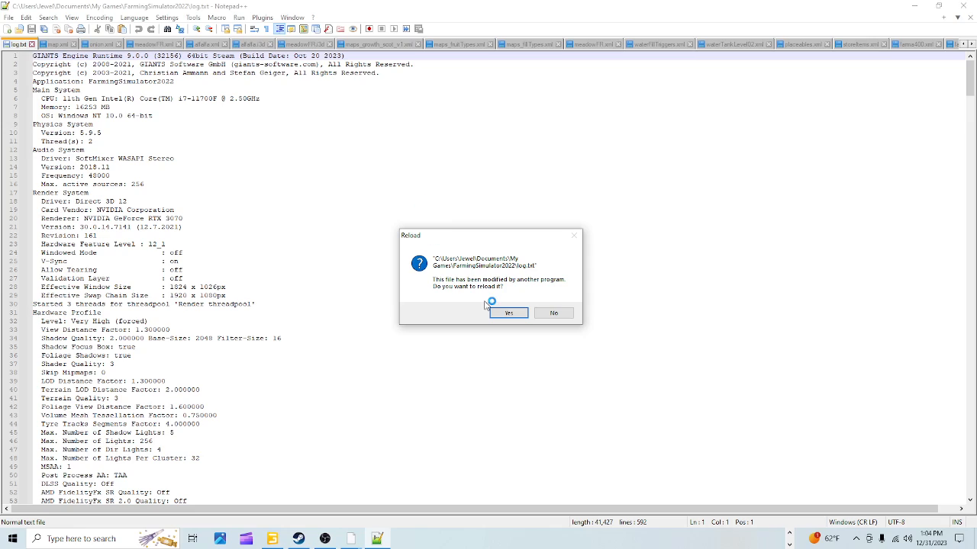
click(498, 306)
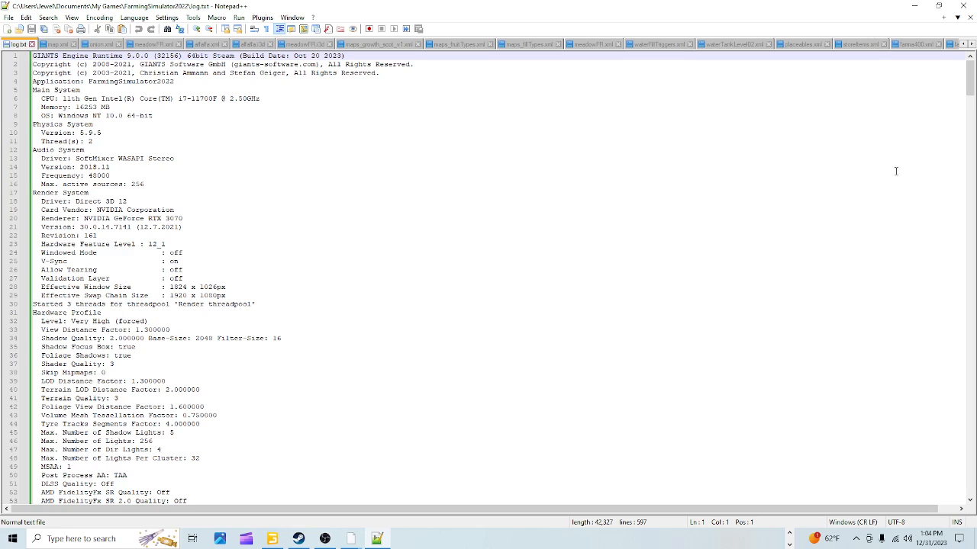
click(914, 5)
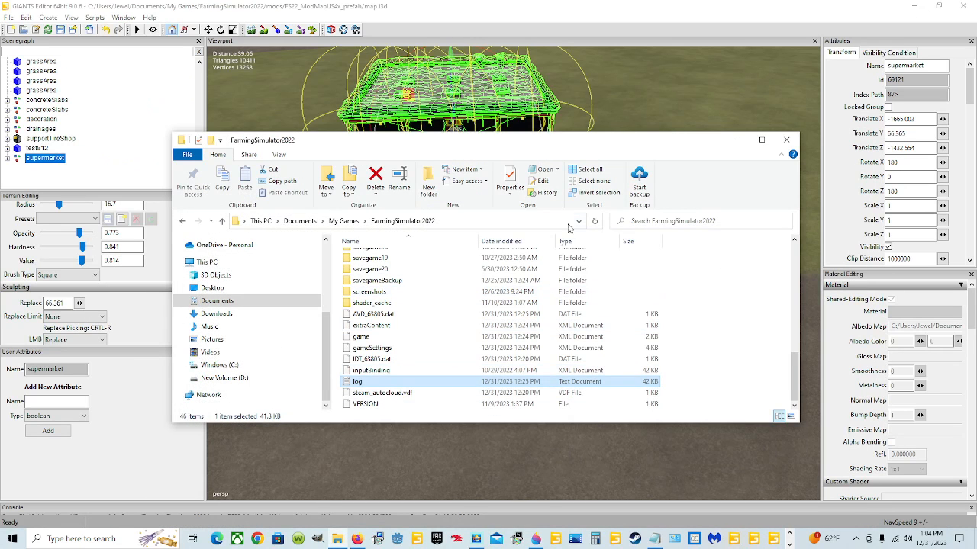
click(737, 140)
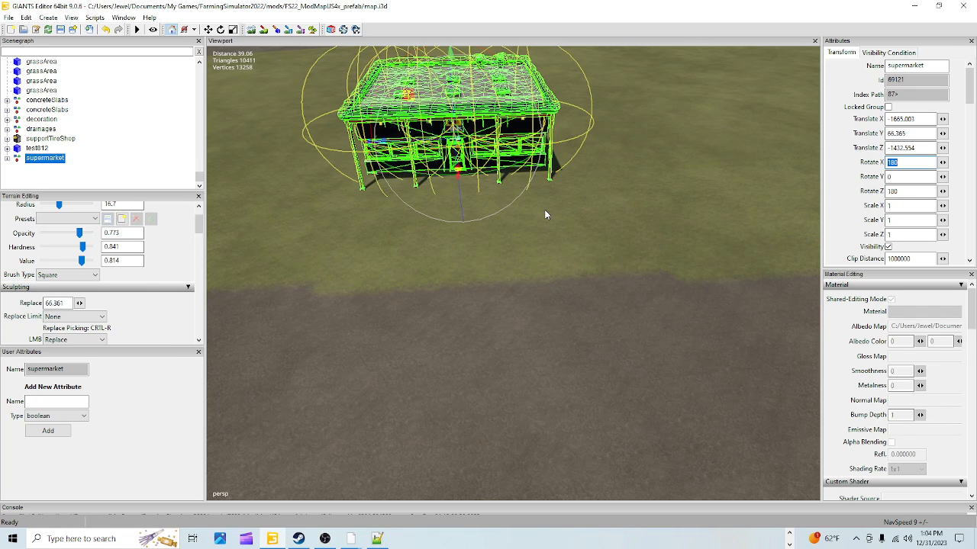
click(133, 166)
click(376, 539)
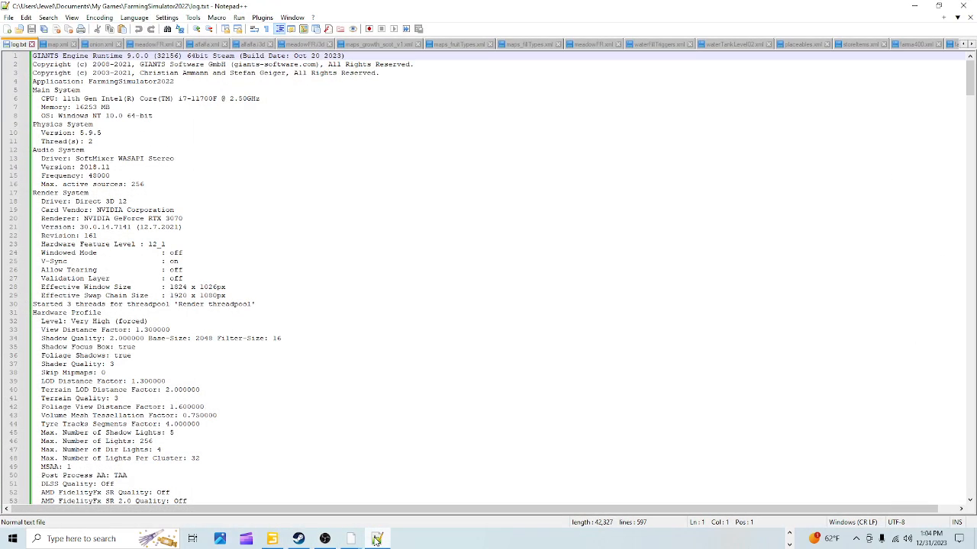
click(914, 5)
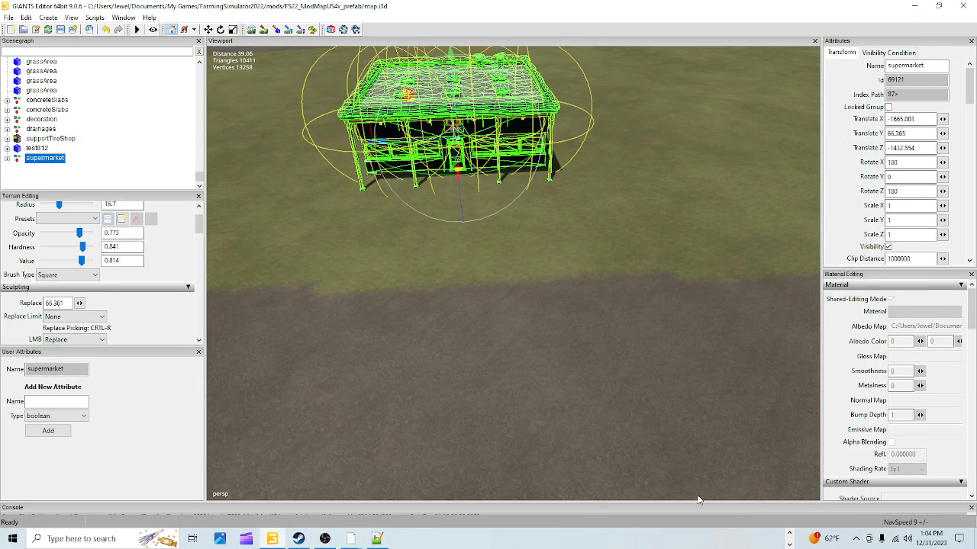
Step: Browse in File Explorer from Documents through My Games, FarmingSimulator2022 and mods to the FS22_ModMapUS4x_prefab mod's xml folder
click(789, 534)
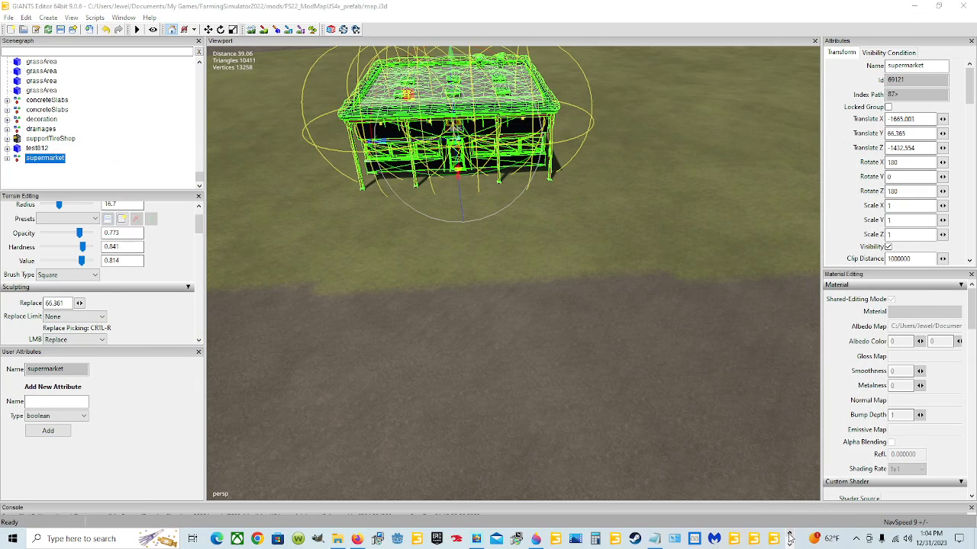
click(338, 540)
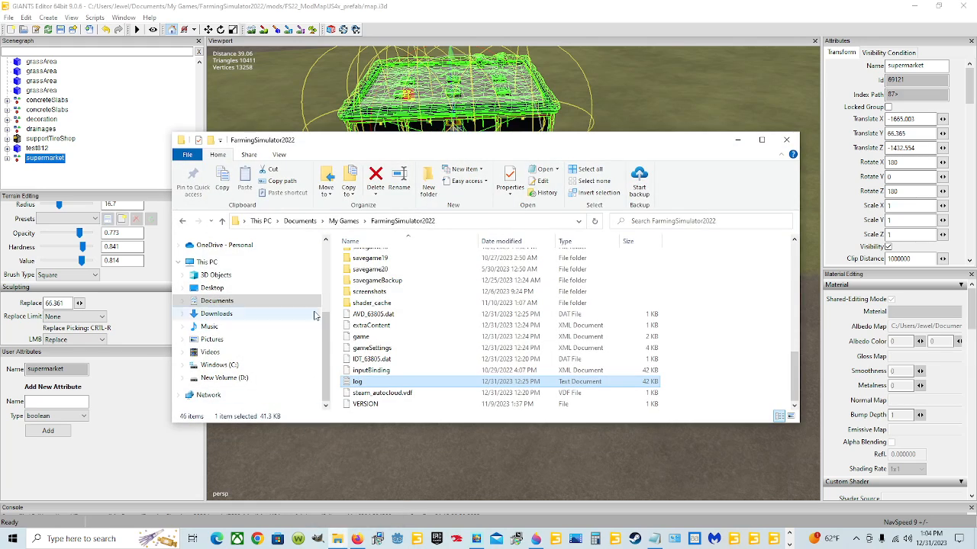
click(283, 300)
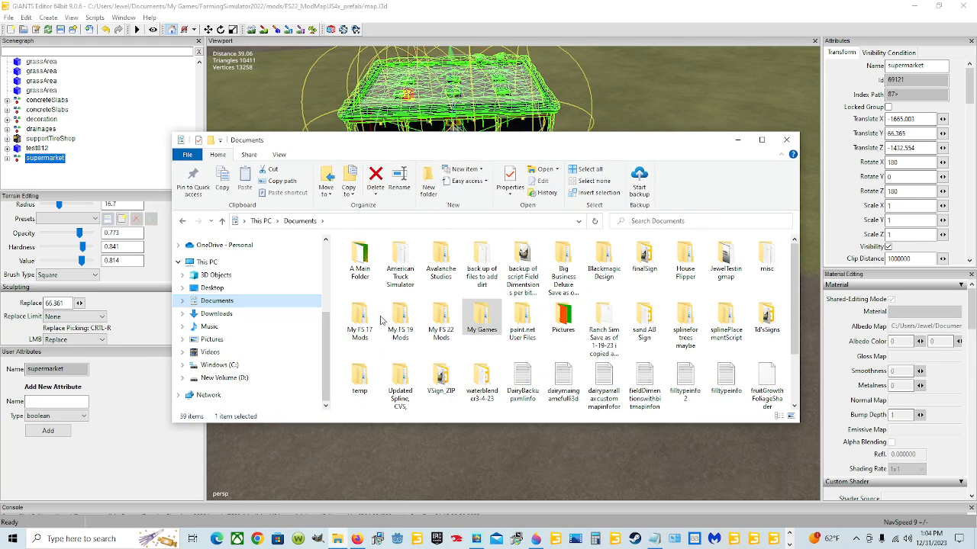
double_click(477, 324)
double_click(384, 279)
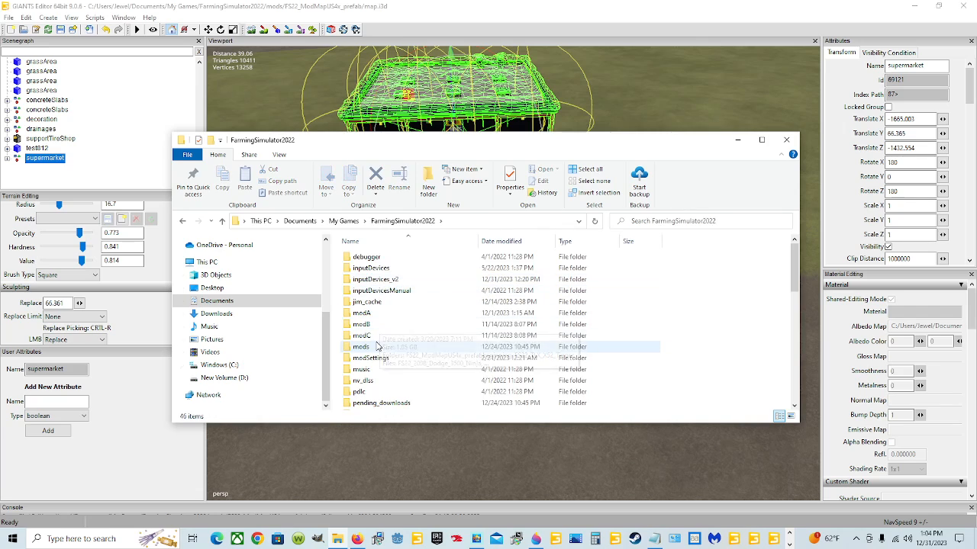
click(374, 348)
double_click(380, 268)
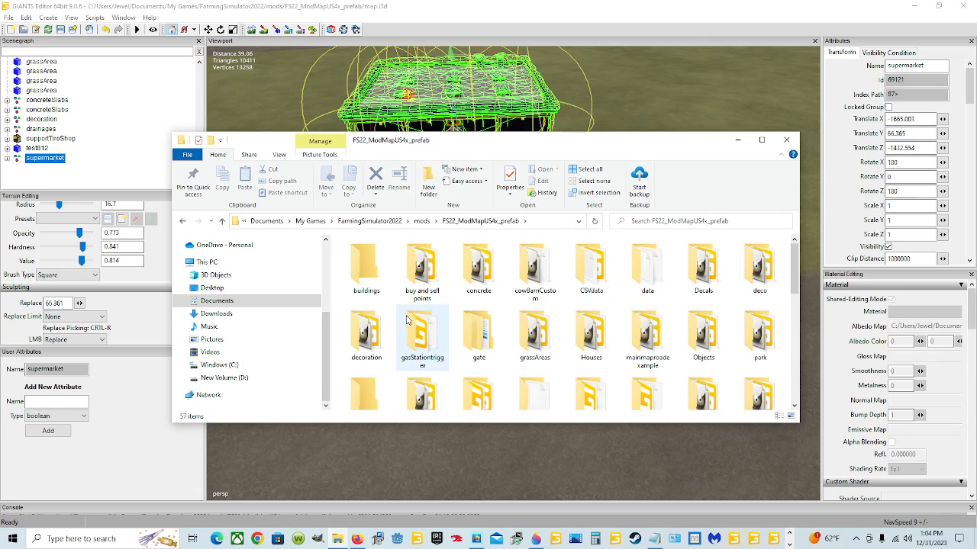
double_click(376, 359)
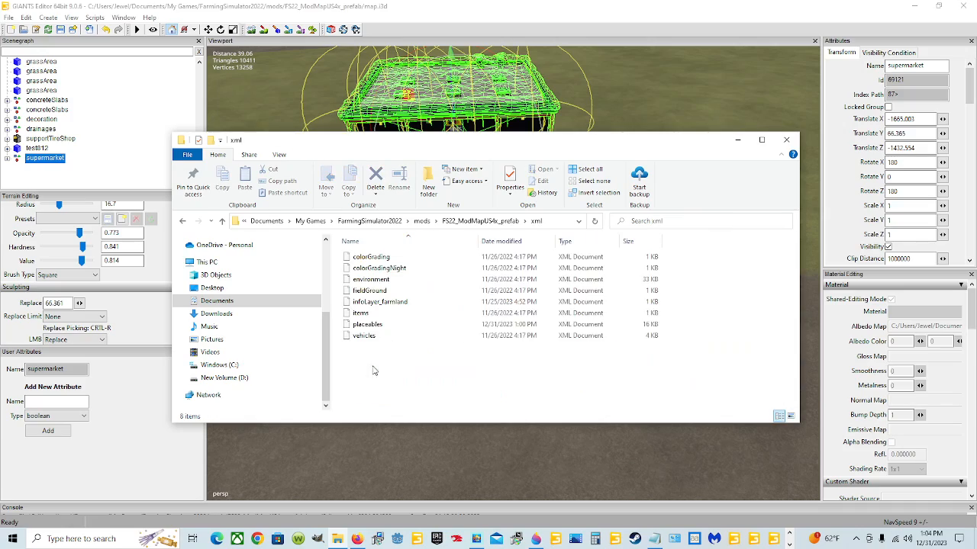
Step: Open placeables.xml in Notepad++ to review the supermarket entry, then return to GIANTS Editor and close File Explorer
right_click(377, 324)
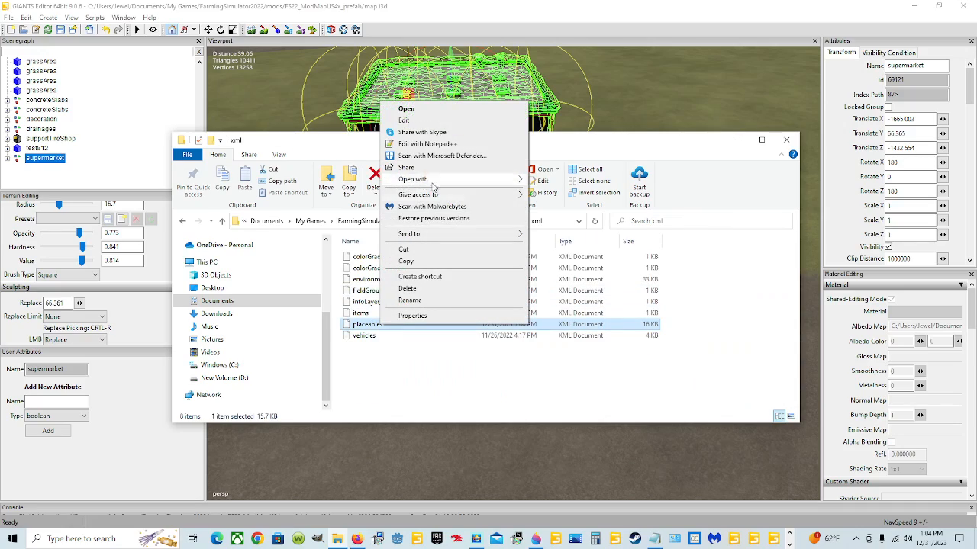
click(428, 143)
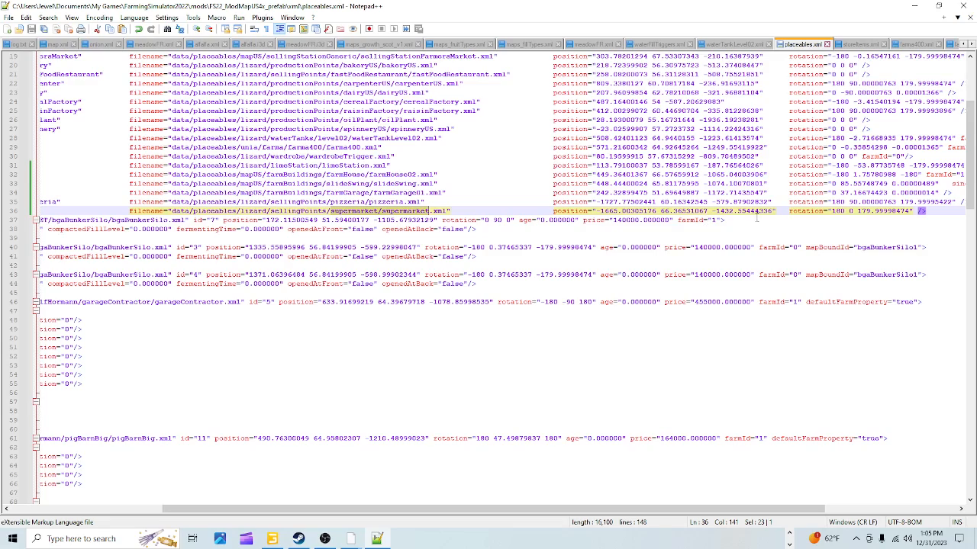
click(914, 5)
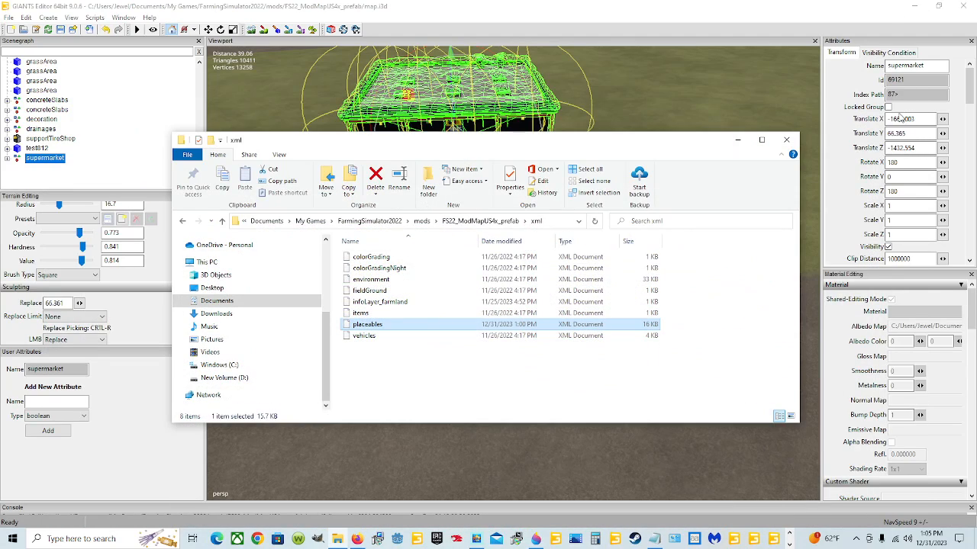
click(786, 139)
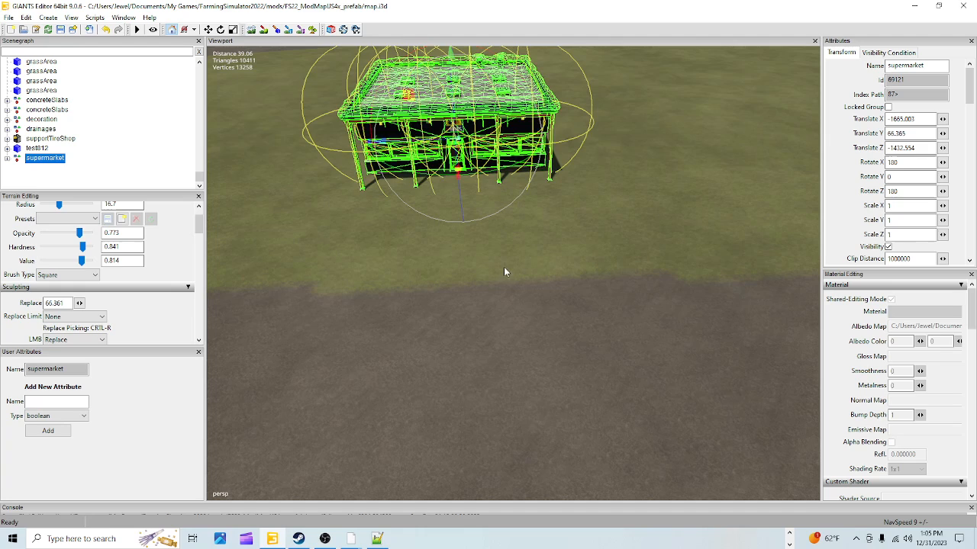
Step: Frame the supermarket in the viewport, then locate the placeholders group in the Scenegraph, collapse it and select it
key(f)
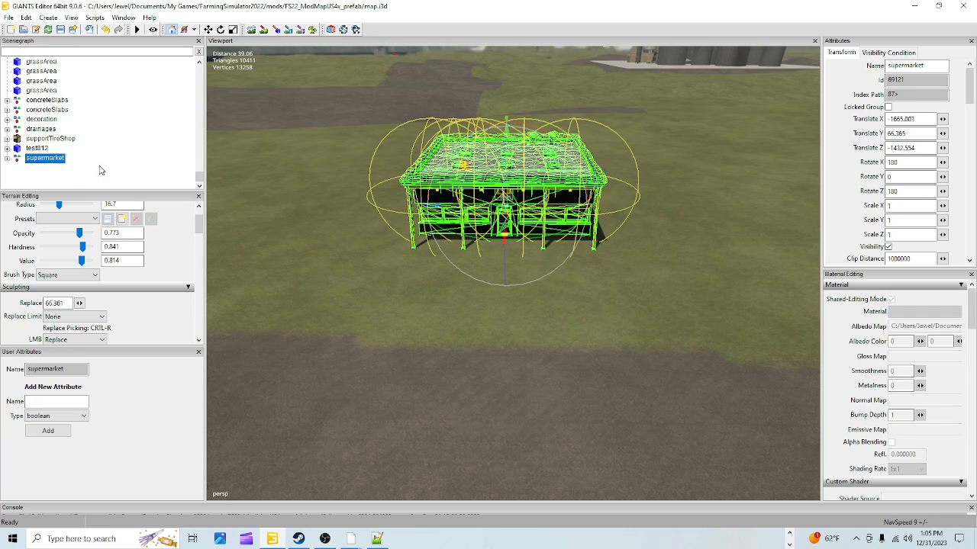
scroll(97, 172, up, 5)
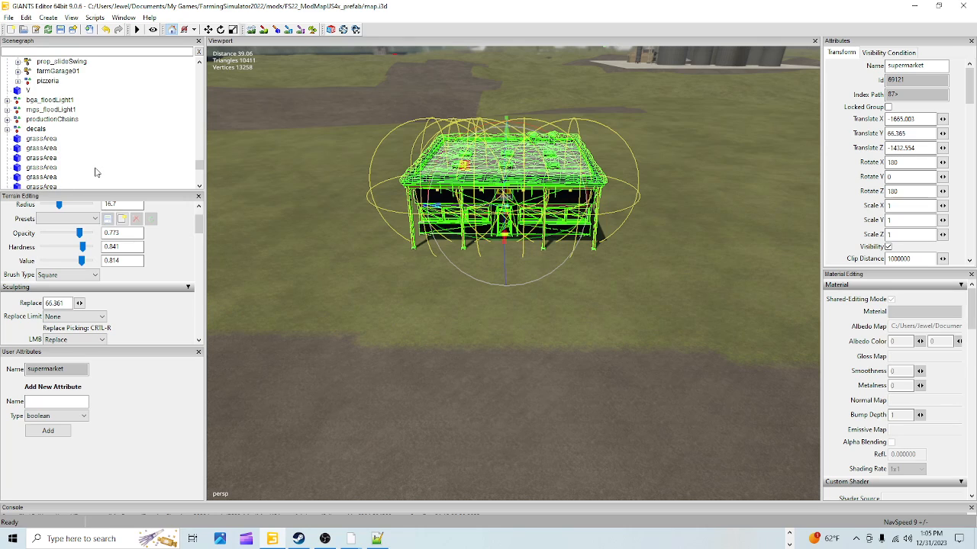
scroll(97, 167, up, 10)
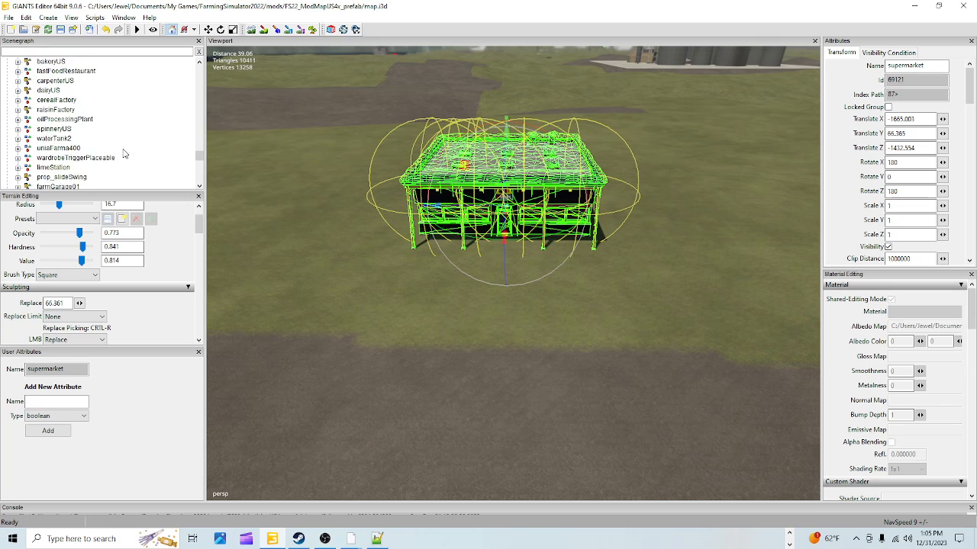
scroll(115, 158, up, 15)
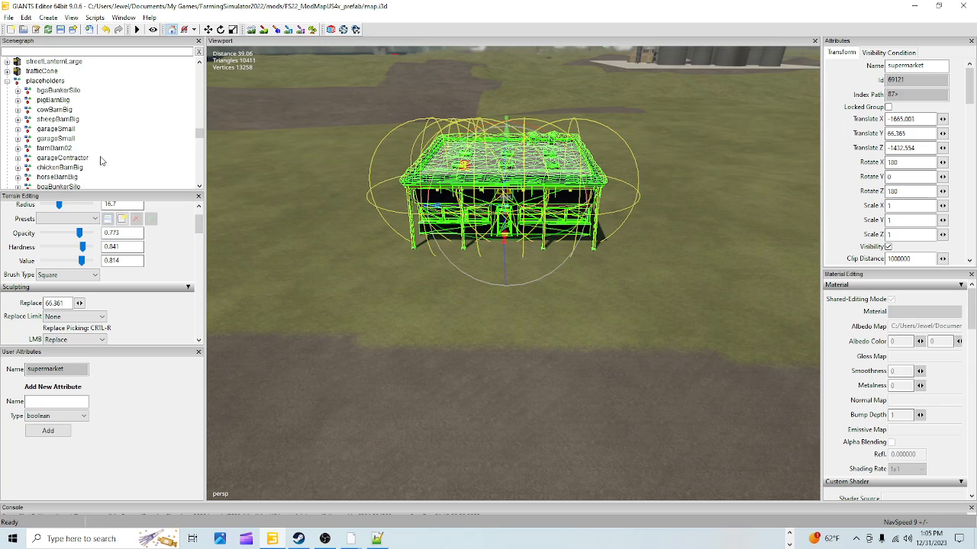
click(6, 120)
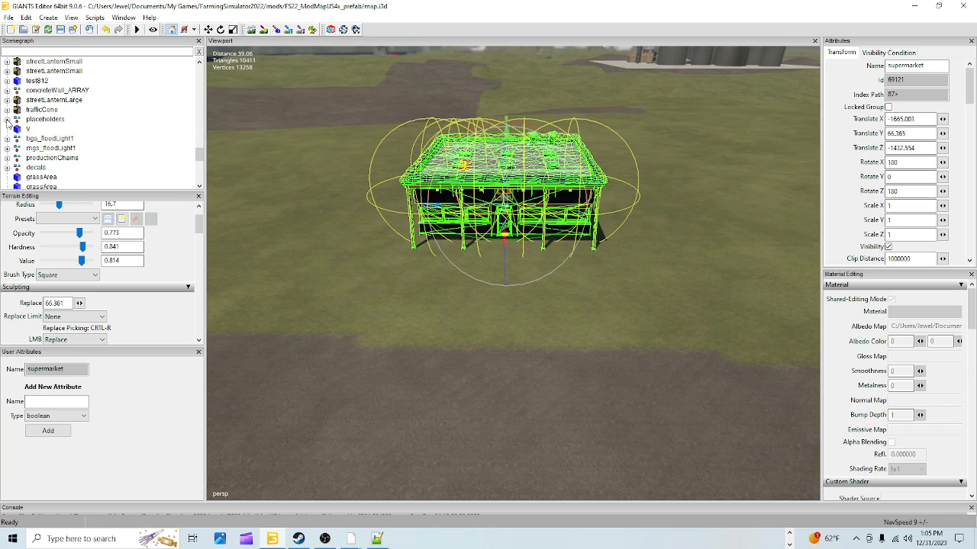
click(36, 120)
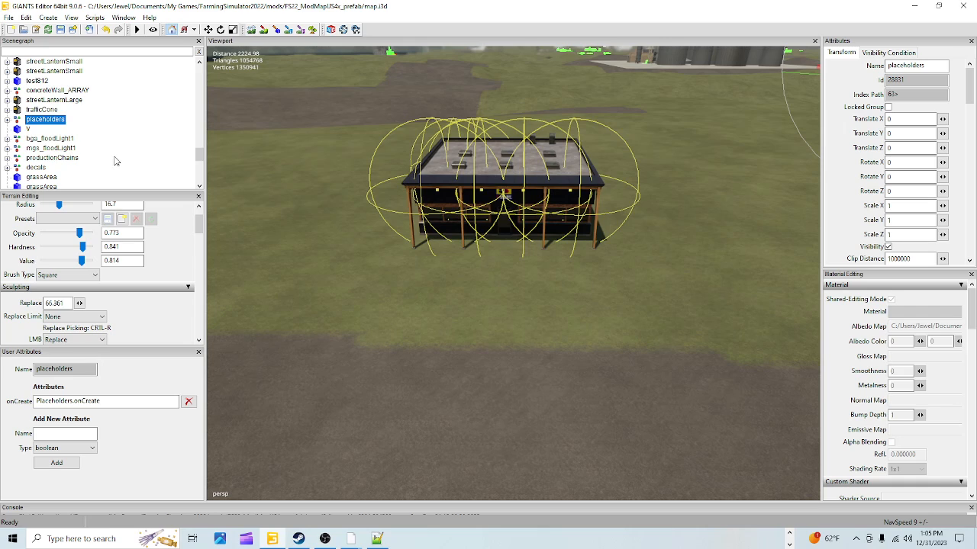
Step: Move the supermarket from the end of the Scenegraph into the placeholders group
scroll(115, 160, down, 10)
click(45, 160)
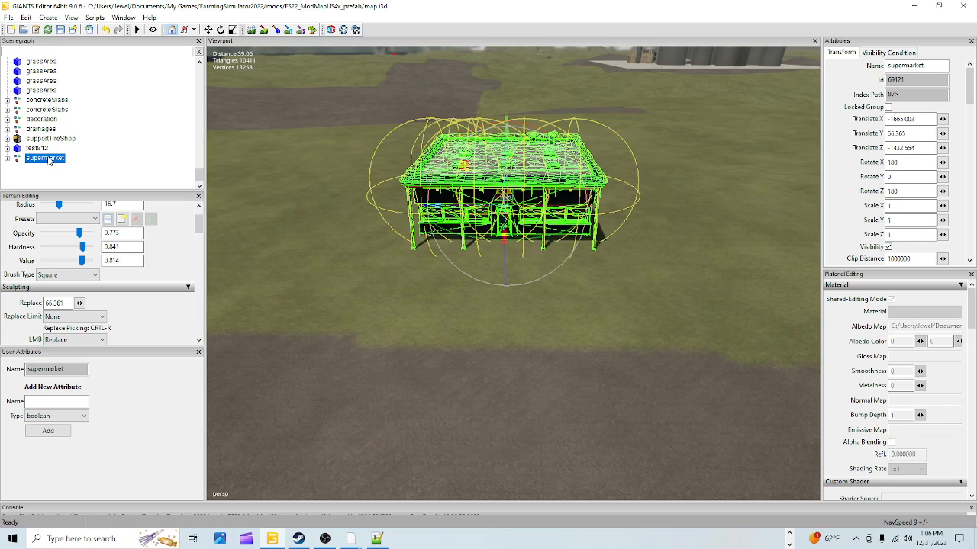
scroll(48, 122, up, 5)
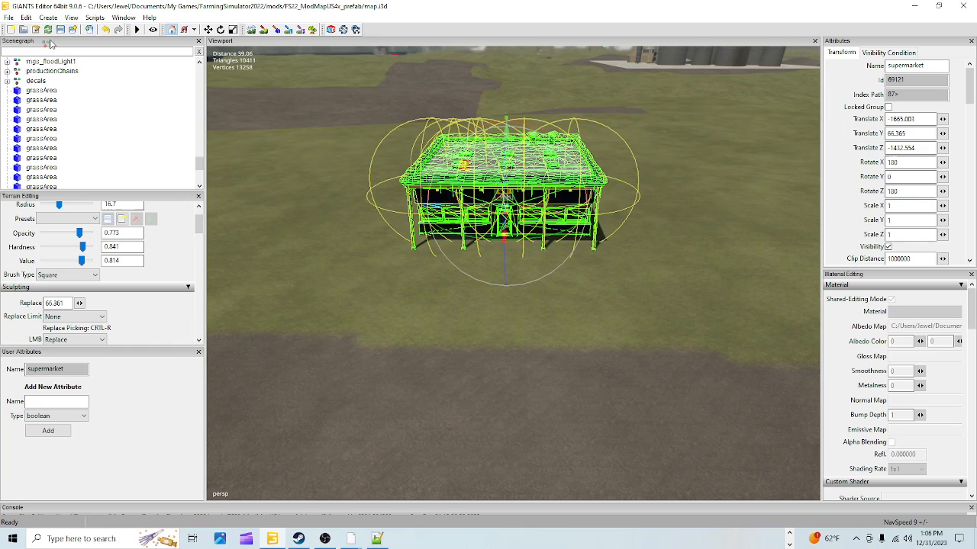
drag(50, 40, 47, 101)
Step: Expand the placeholders group and select the supermarket below pizzeria to check its new place in the hierarchy
click(7, 100)
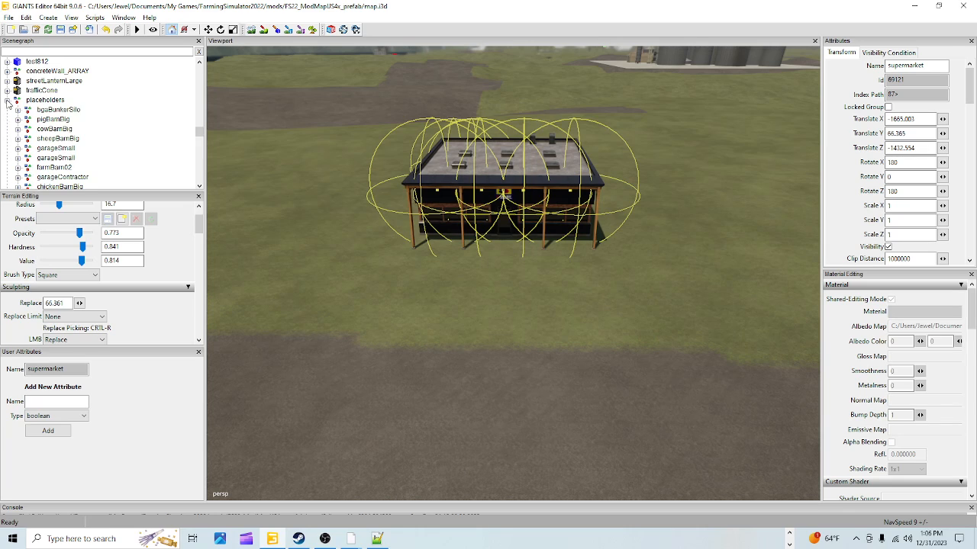
scroll(44, 148, down, 6)
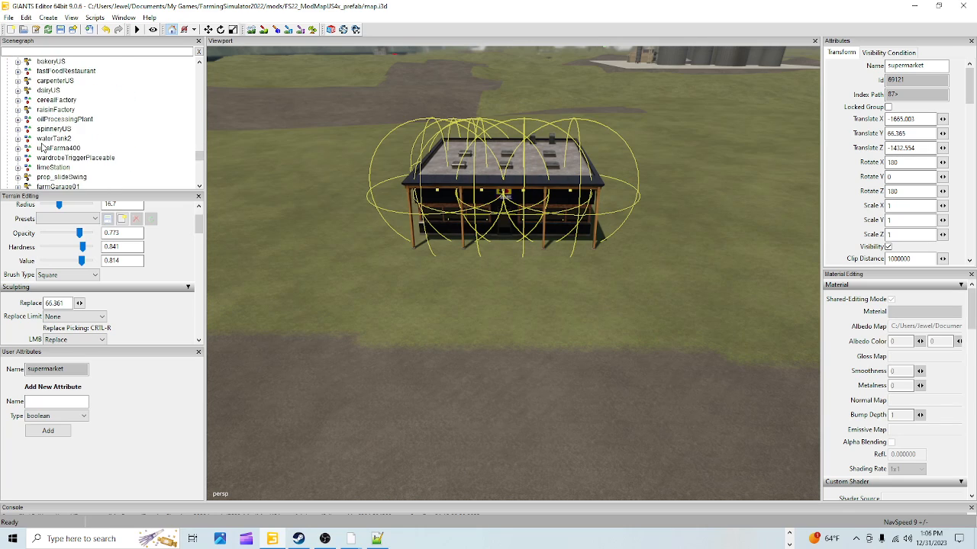
scroll(43, 148, down, 3)
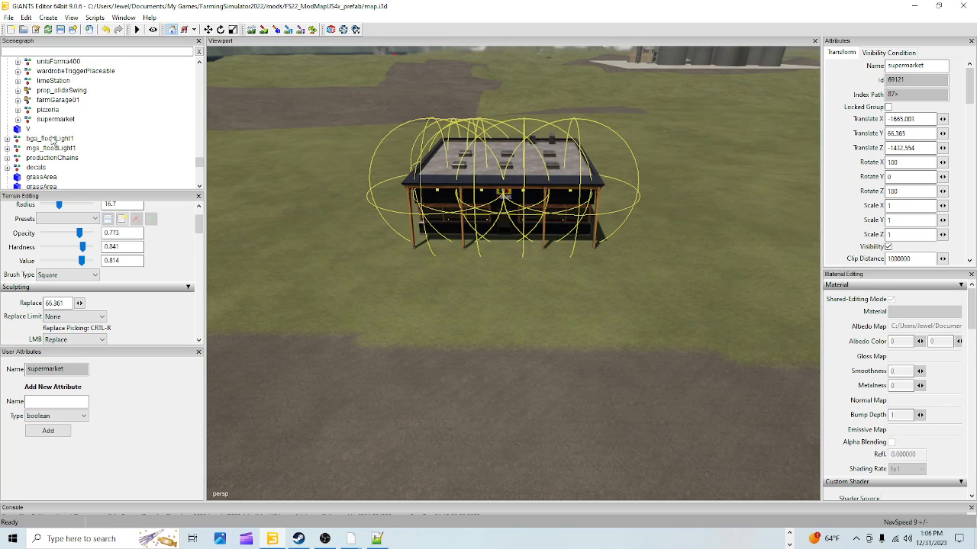
click(61, 120)
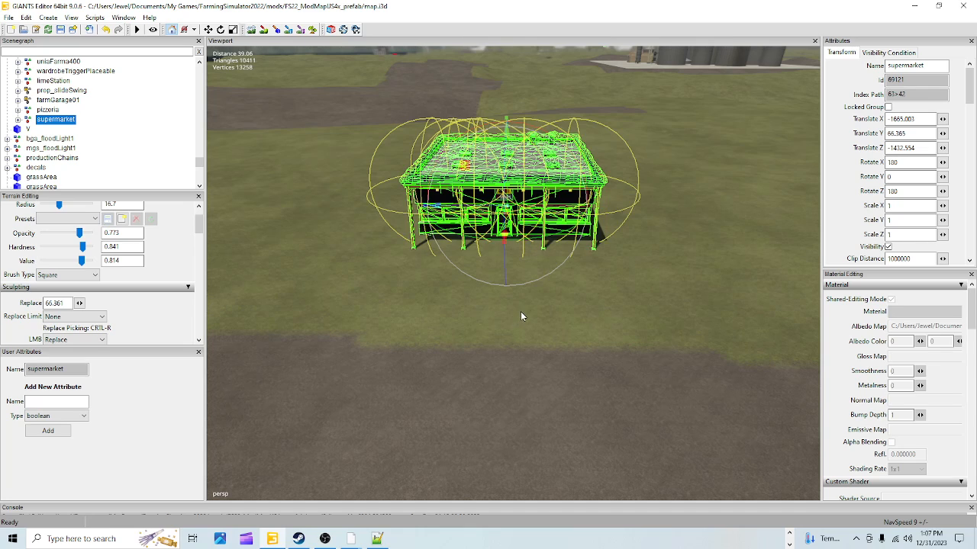
alt+drag(487, 366, 462, 333)
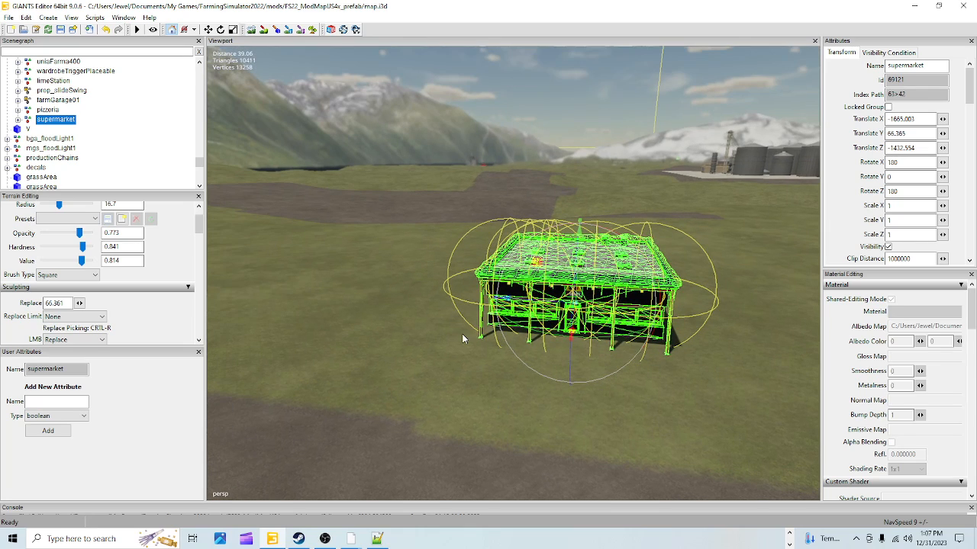
Step: Examine the supermarket from all sides, including how its posts and walls meet the terrain
alt+right_drag(370, 370, 590, 176)
alt+drag(590, 182, 521, 272)
alt+right_drag(521, 272, 422, 260)
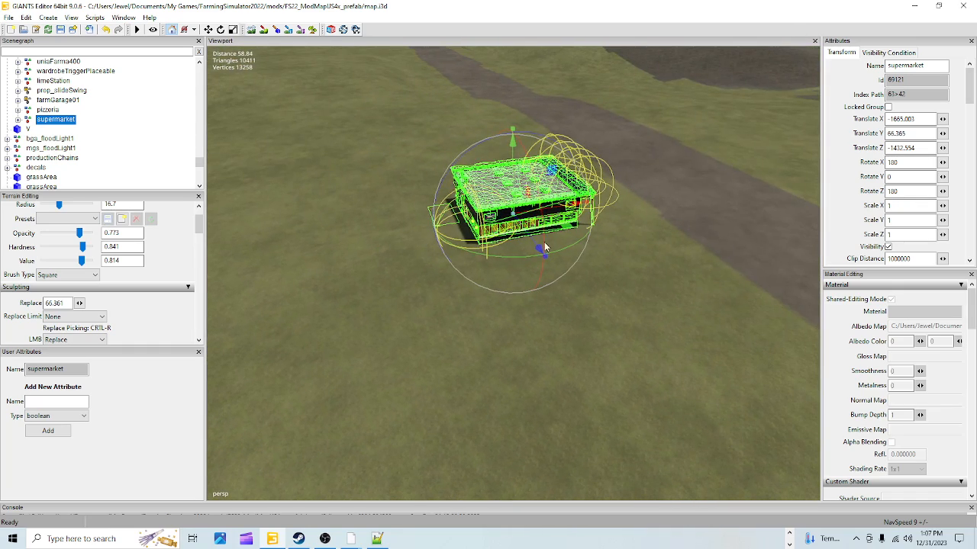
alt+drag(525, 356, 484, 368)
alt+right_drag(483, 368, 709, 145)
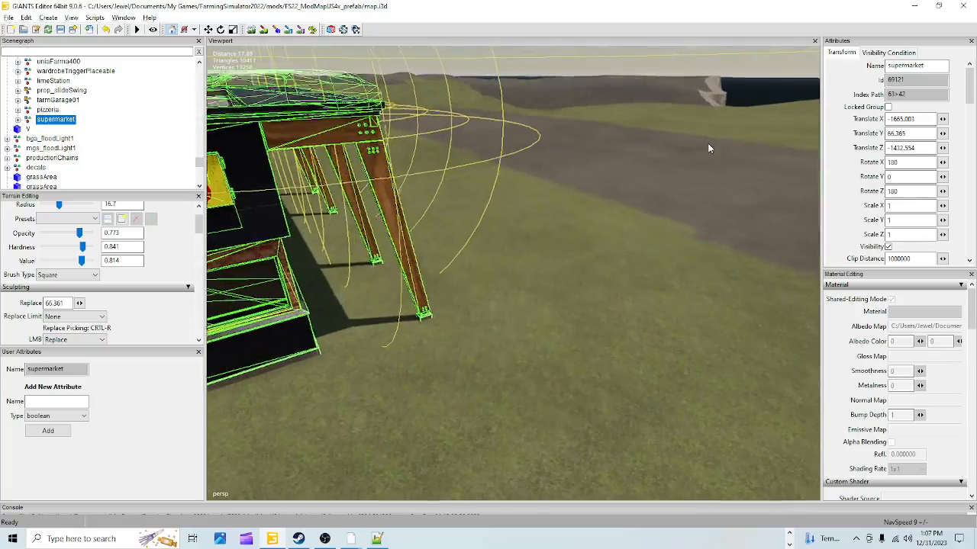
alt+right_drag(442, 336, 512, 272)
alt+drag(512, 272, 407, 291)
alt+right_drag(408, 292, 490, 233)
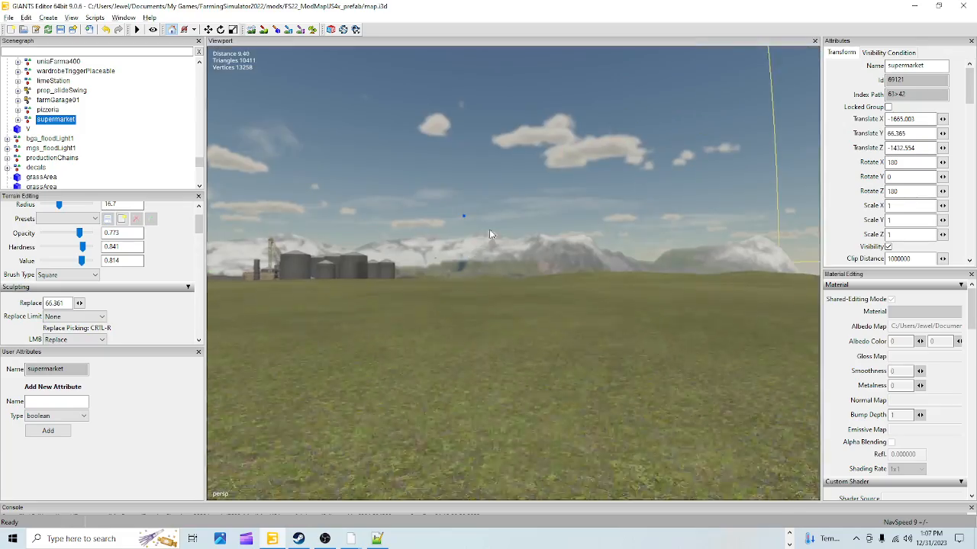
alt+drag(490, 233, 469, 319)
alt+right_drag(468, 319, 370, 357)
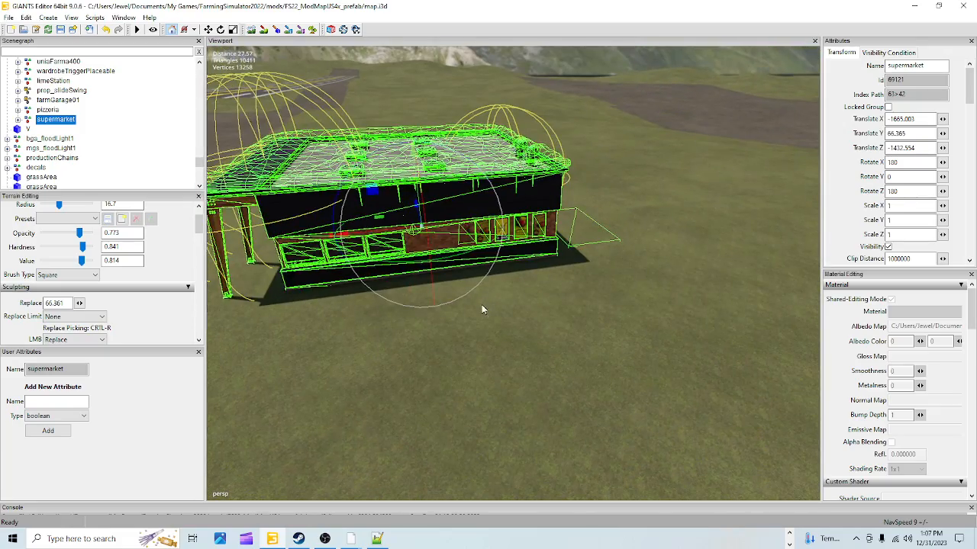
alt+drag(429, 380, 412, 309)
alt+right_drag(413, 309, 504, 248)
alt+drag(503, 248, 705, 281)
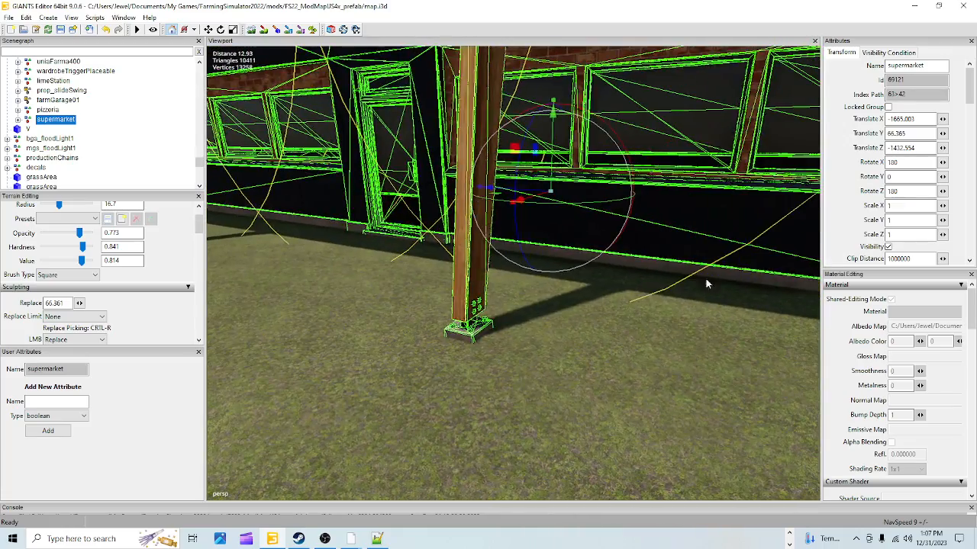
alt+right_drag(588, 284, 443, 384)
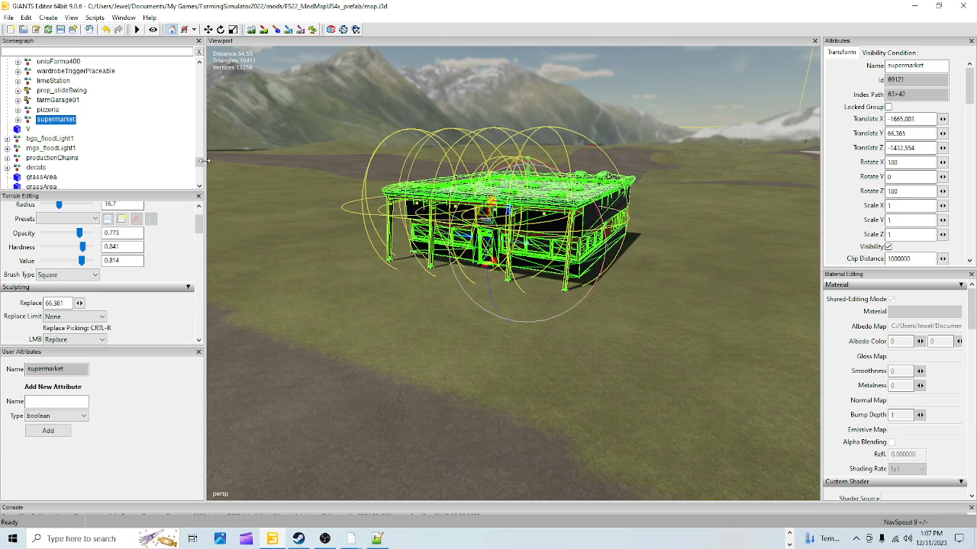
Step: Move careerStartPoint to the ground in front of the supermarket and rotate it to about 85.7 degrees around Y, facing the building
drag(198, 162, 198, 68)
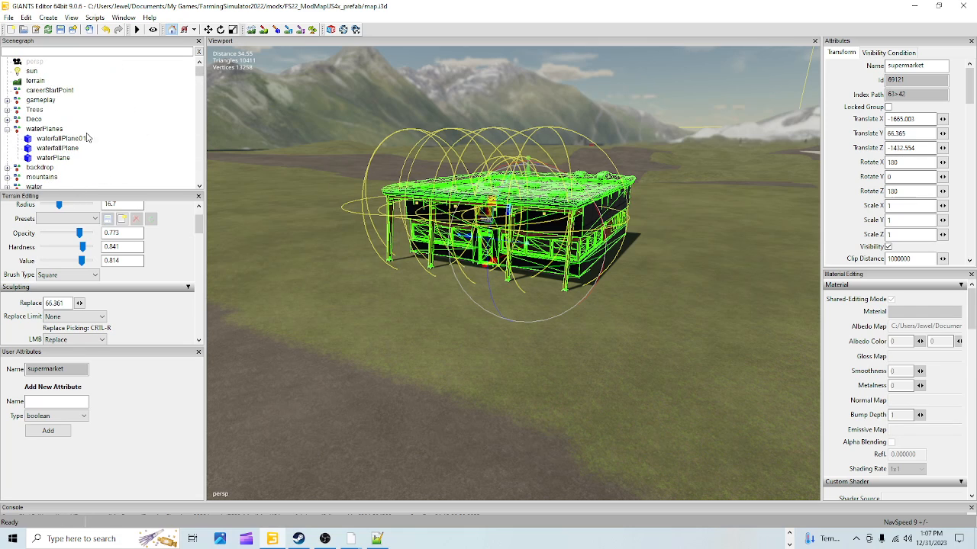
click(65, 91)
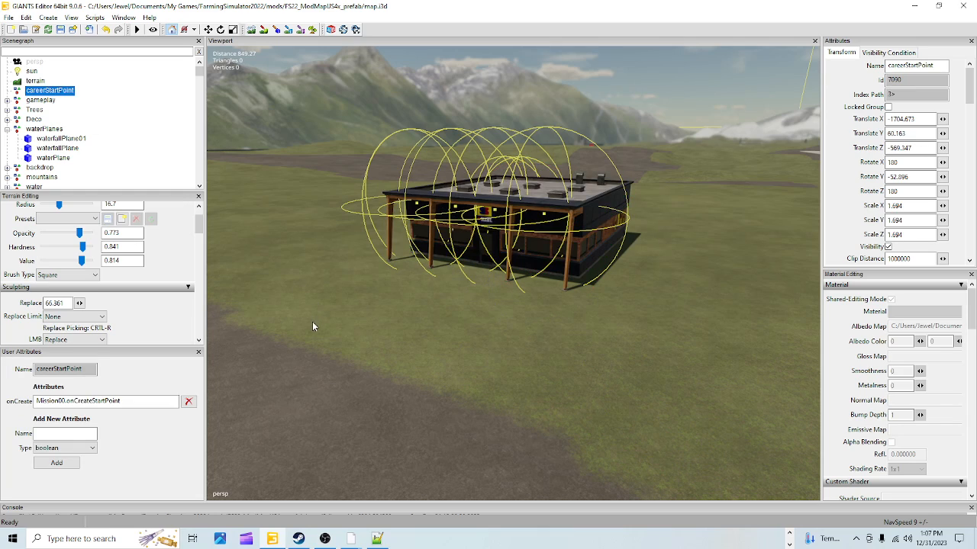
key(ctrl+b)
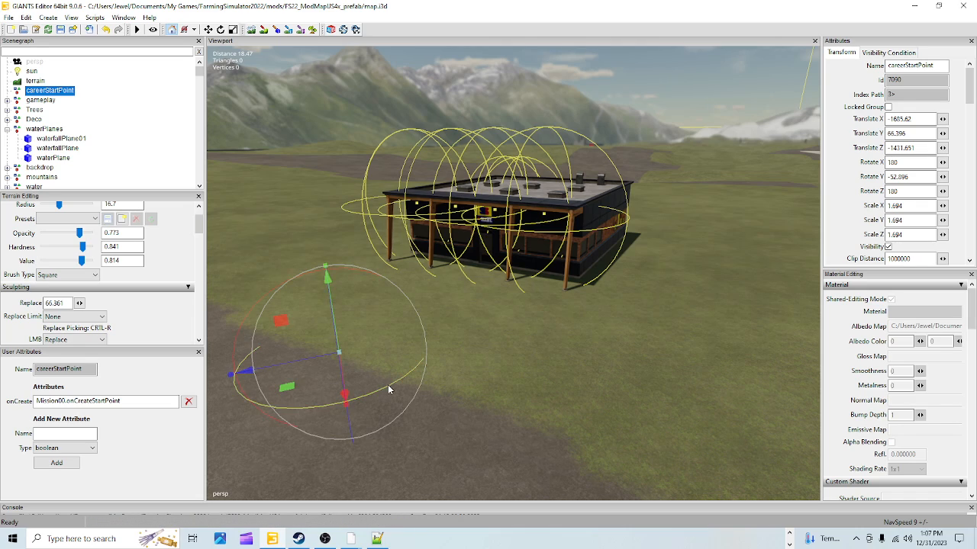
drag(174, 371, 163, 339)
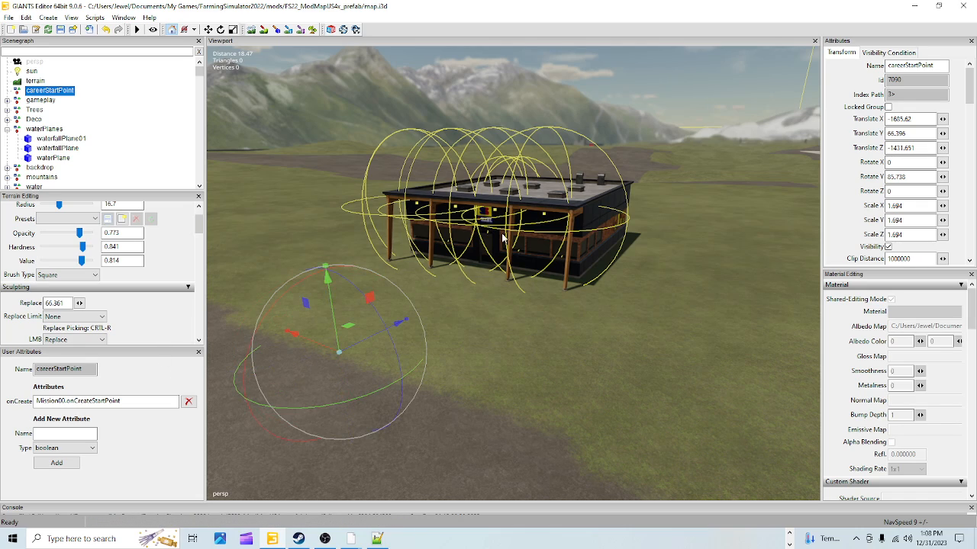
Step: Save the map, then check the supermarket entry in placeables.xml in Notepad++ and return to GIANTS Editor
click(60, 29)
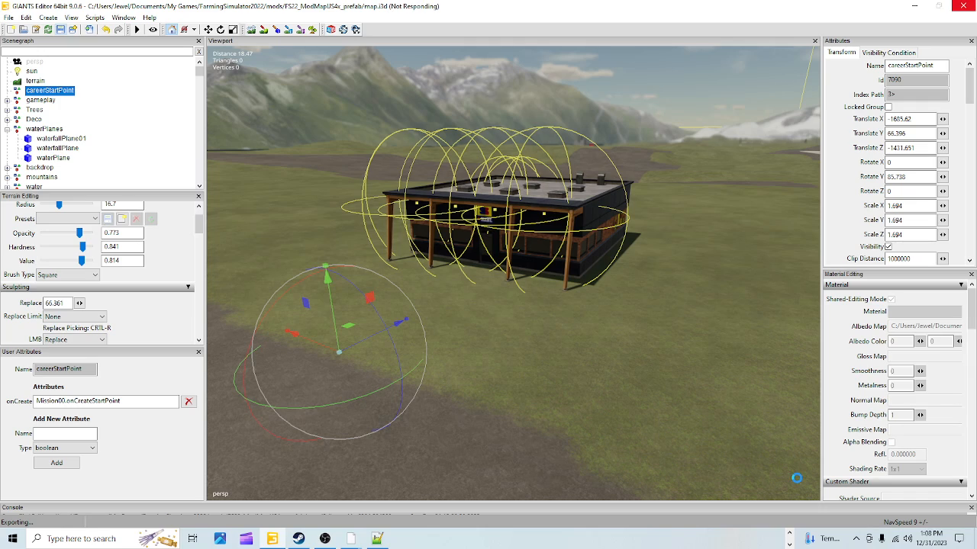
click(382, 539)
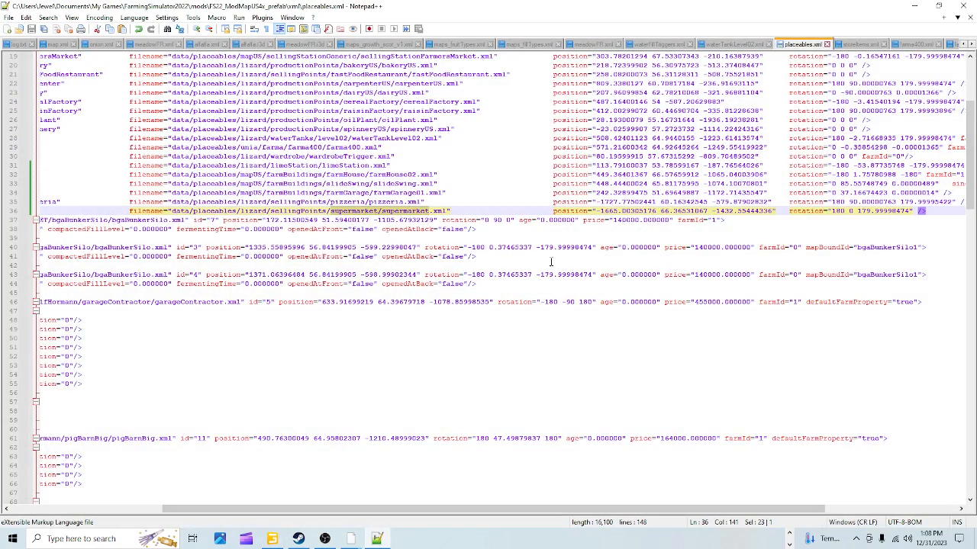
click(914, 6)
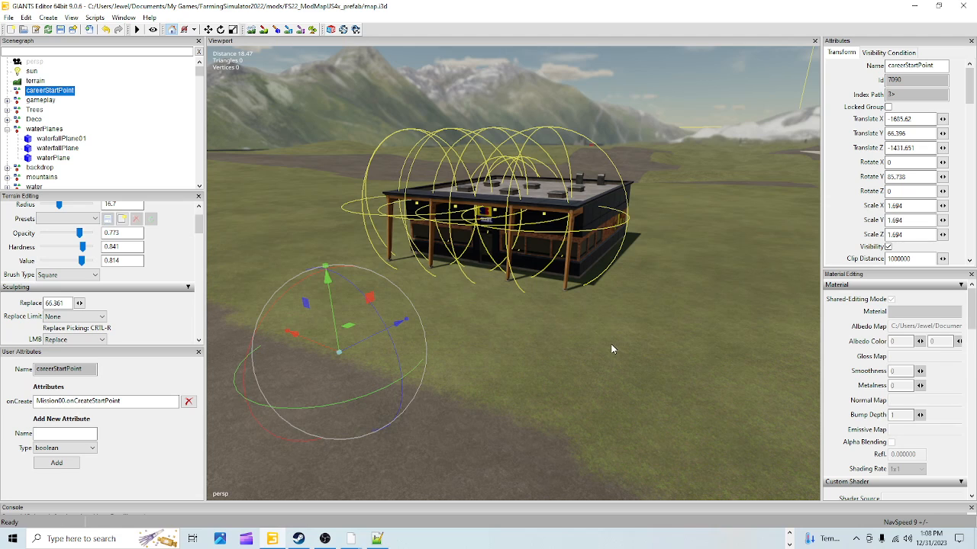
Step: Activate terrain texture painting with the primary brush action set to Add, and paint a DIRT patch beside the supermarket
alt+drag(545, 269, 463, 388)
scroll(448, 343, up, 1)
key(f)
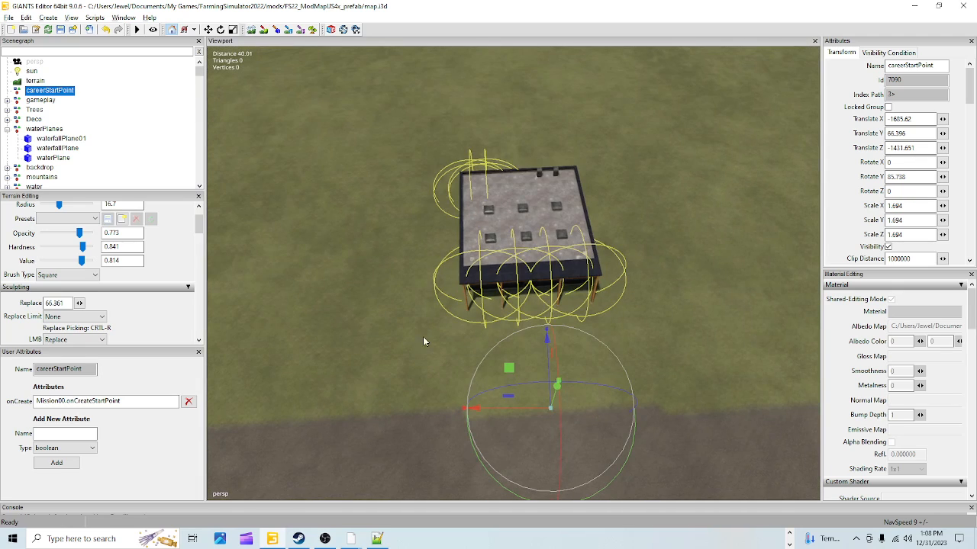
click(264, 29)
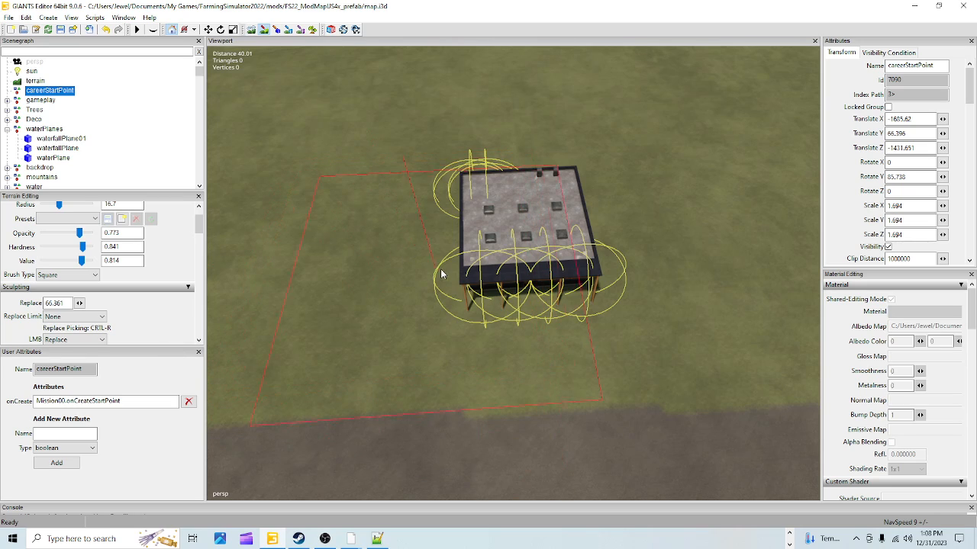
click(74, 341)
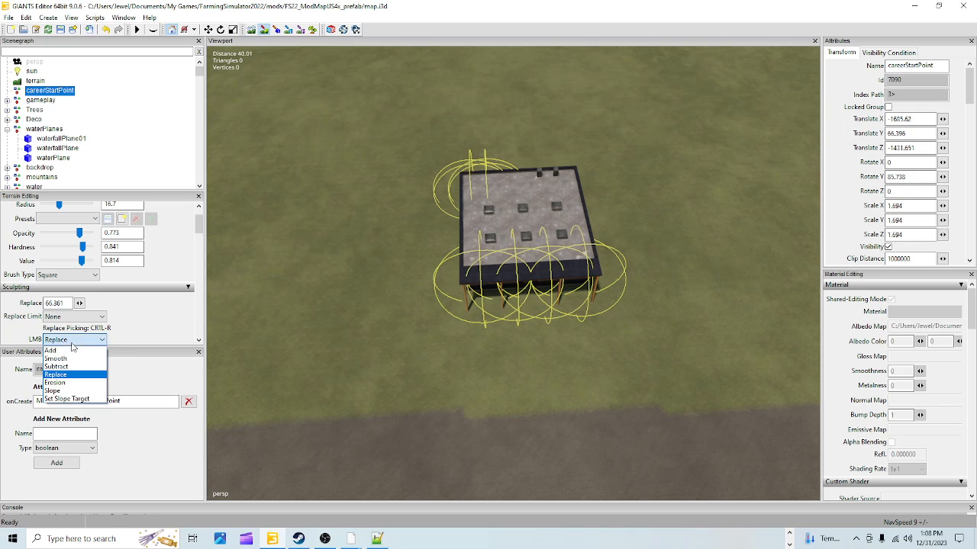
click(57, 349)
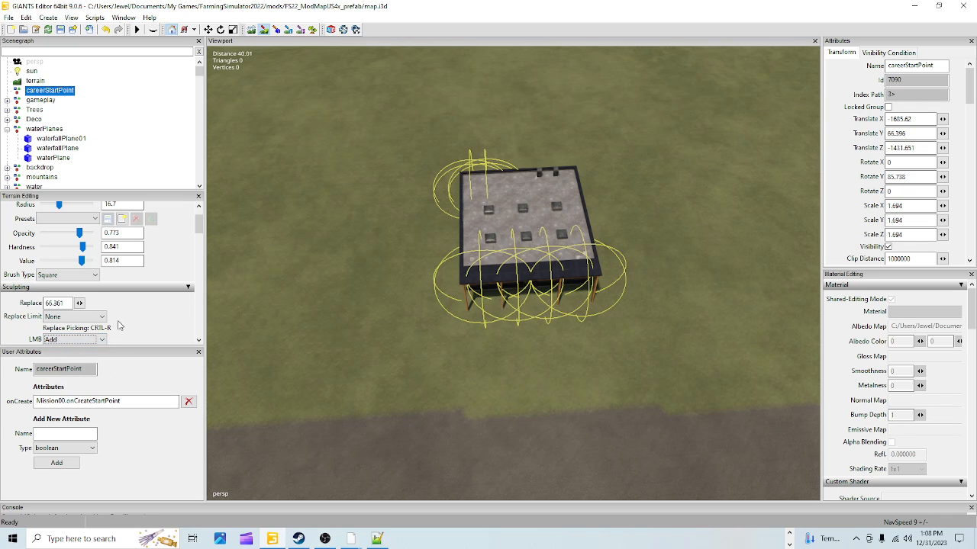
scroll(151, 331, down, 1)
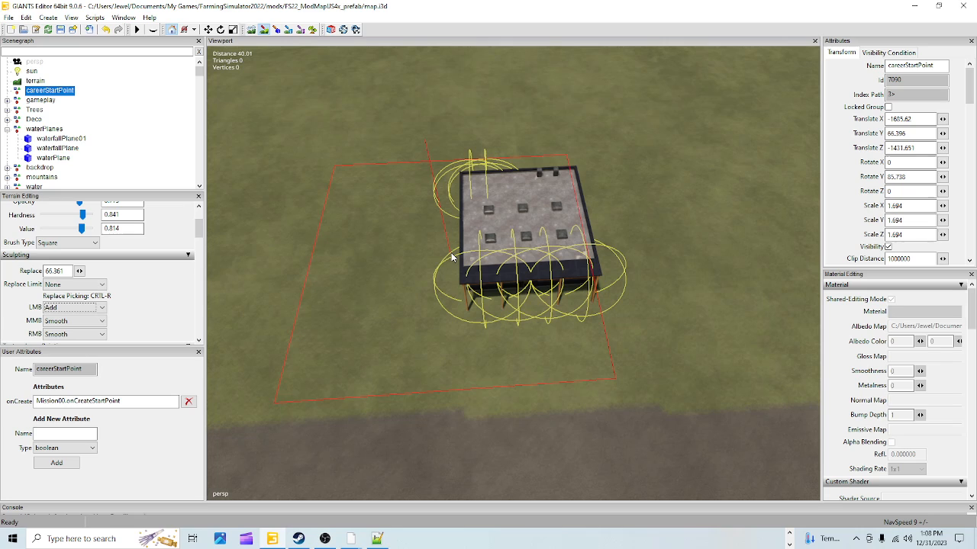
click(572, 267)
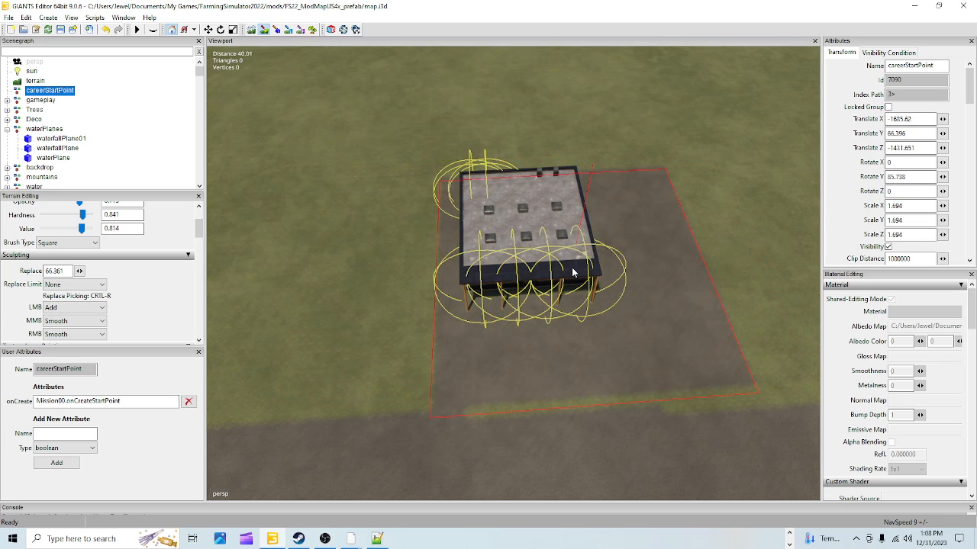
Step: Paint the ground all around the supermarket up to the road with the ASPHALTALPINE texture layer, then save the map
scroll(160, 328, down, 1)
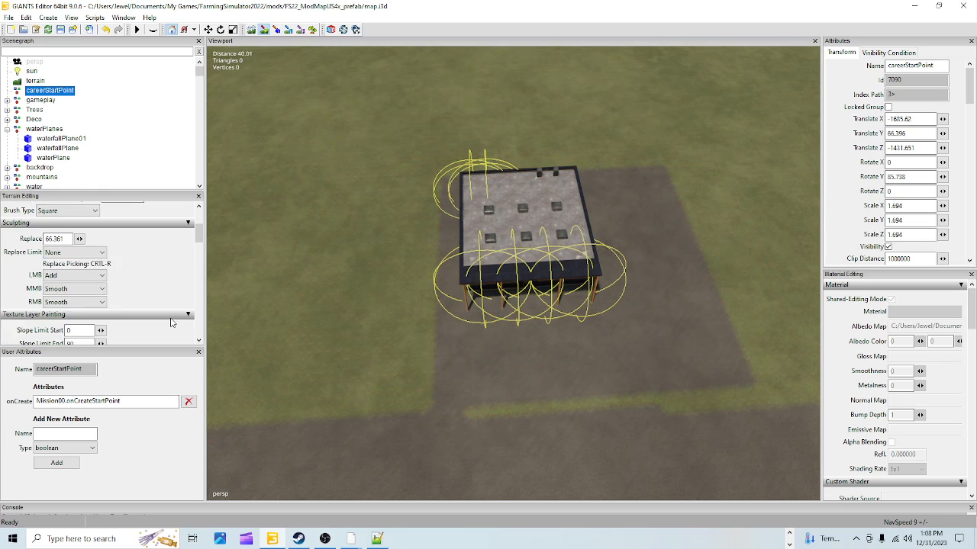
scroll(169, 331, down, 3)
click(104, 261)
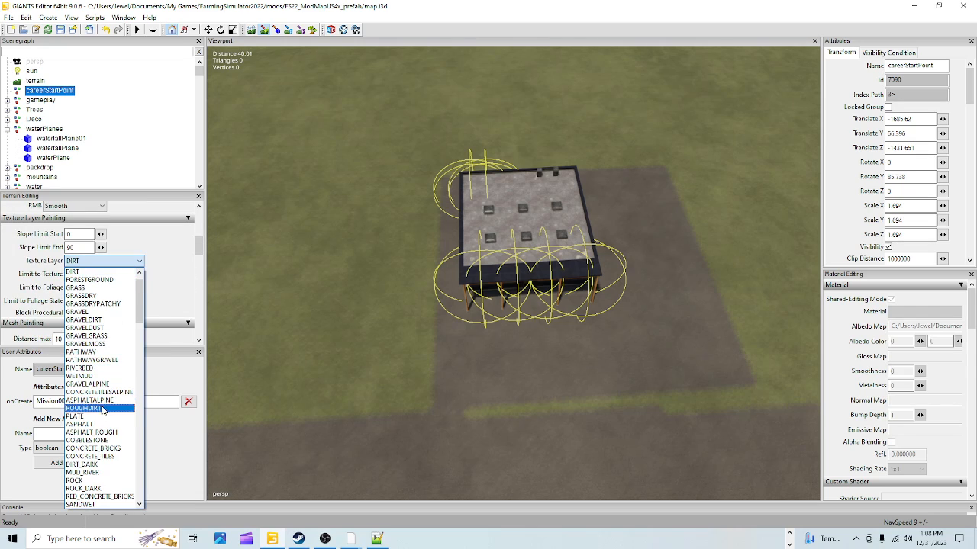
click(105, 401)
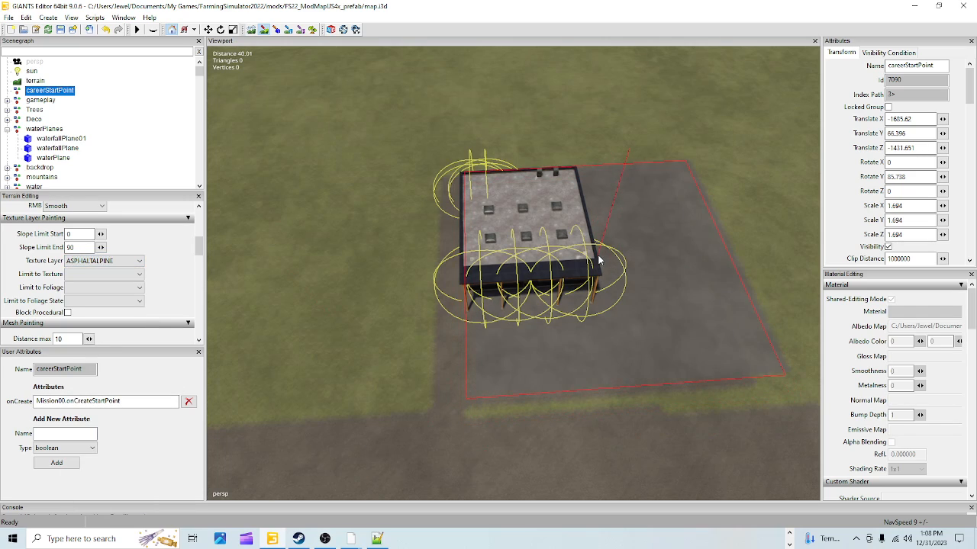
mouse_move(599, 260)
mouse_down()
mouse_move(603, 281)
mouse_move(471, 296)
mouse_move(457, 279)
mouse_move(453, 231)
mouse_move(591, 190)
mouse_move(563, 157)
mouse_move(450, 162)
mouse_move(580, 144)
mouse_up()
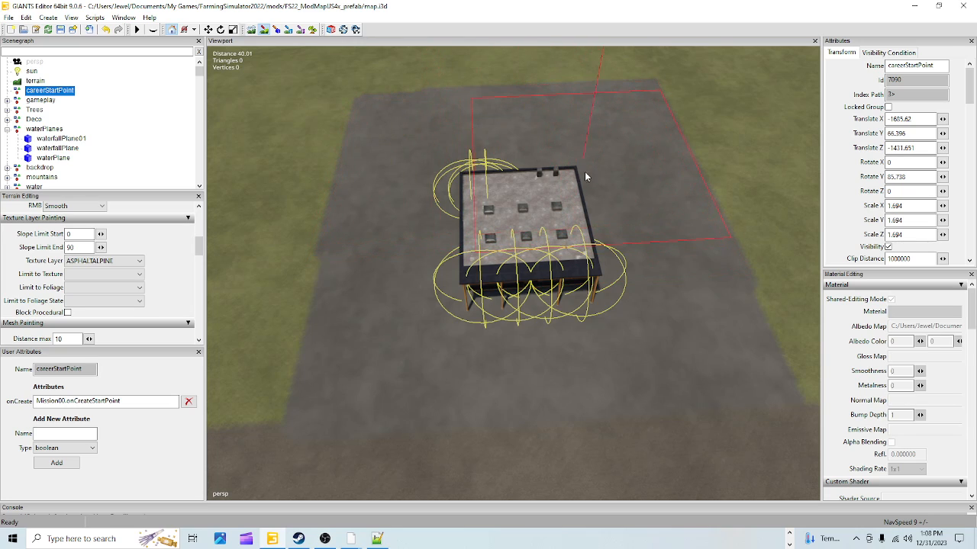
mouse_move(585, 177)
mouse_down()
mouse_move(622, 277)
mouse_move(524, 244)
mouse_move(444, 251)
mouse_move(440, 280)
mouse_move(456, 233)
mouse_up()
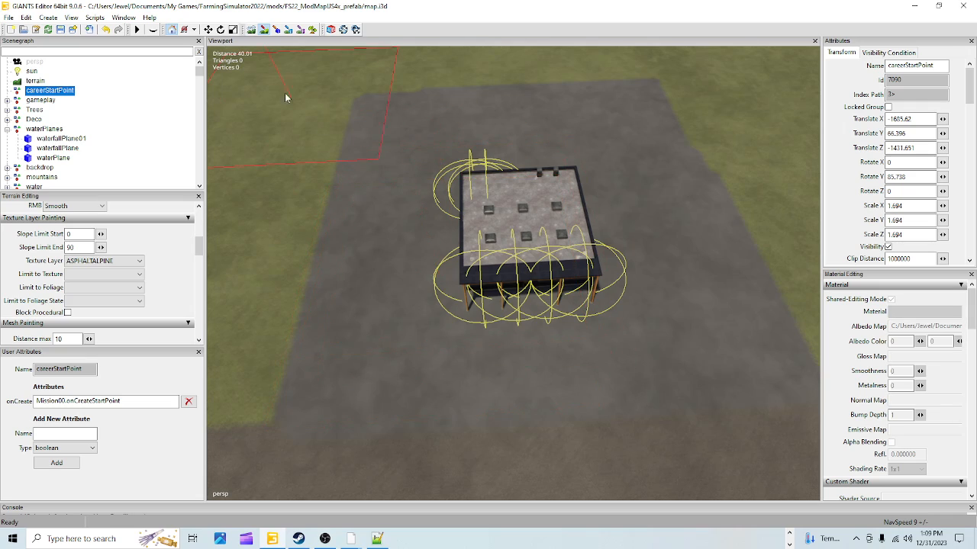
click(265, 30)
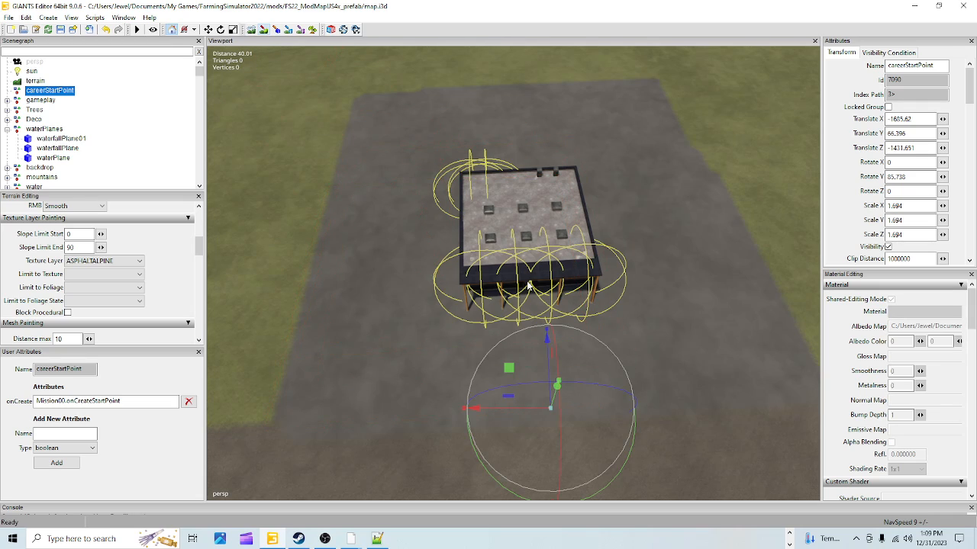
click(60, 30)
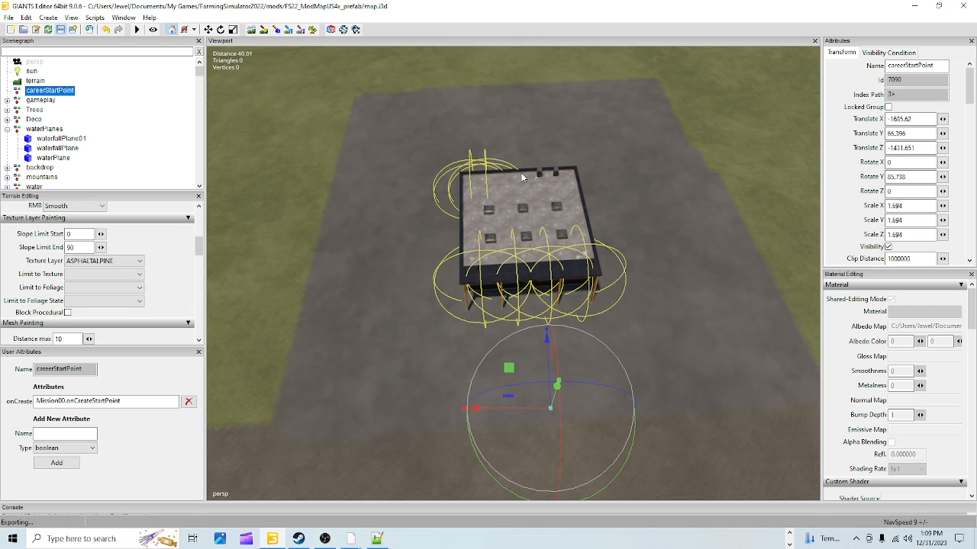
Step: Examine the painted asphalt lot and the supermarket's front, side and rear garage doors
alt+drag(500, 230, 482, 299)
scroll(550, 229, up, 5)
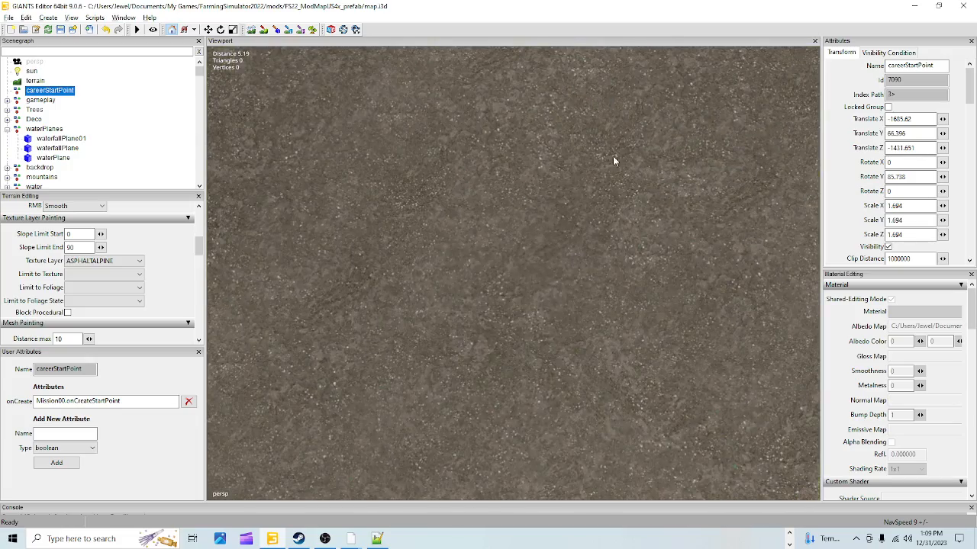
alt+drag(613, 155, 567, 278)
scroll(567, 283, down, 5)
scroll(593, 227, up, 4)
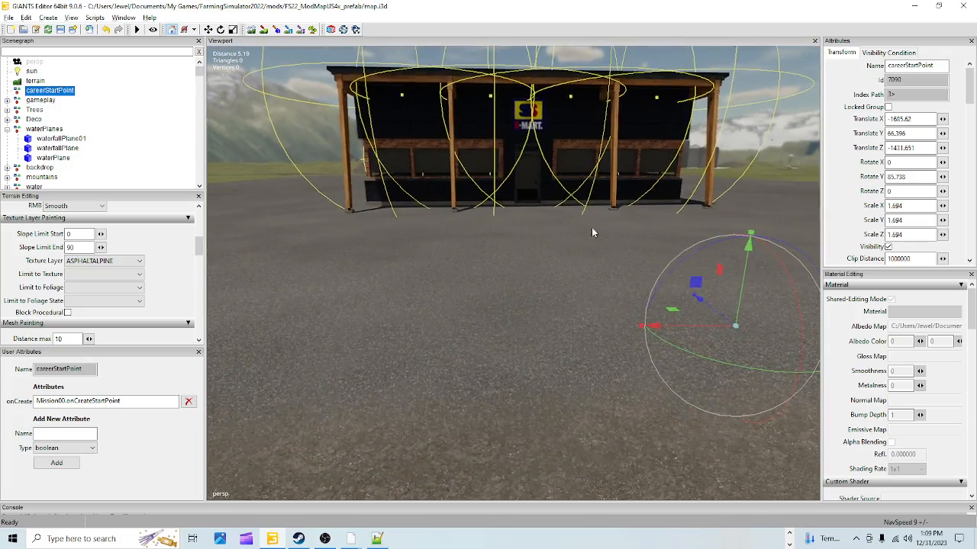
alt+drag(593, 226, 417, 198)
alt+drag(556, 286, 475, 330)
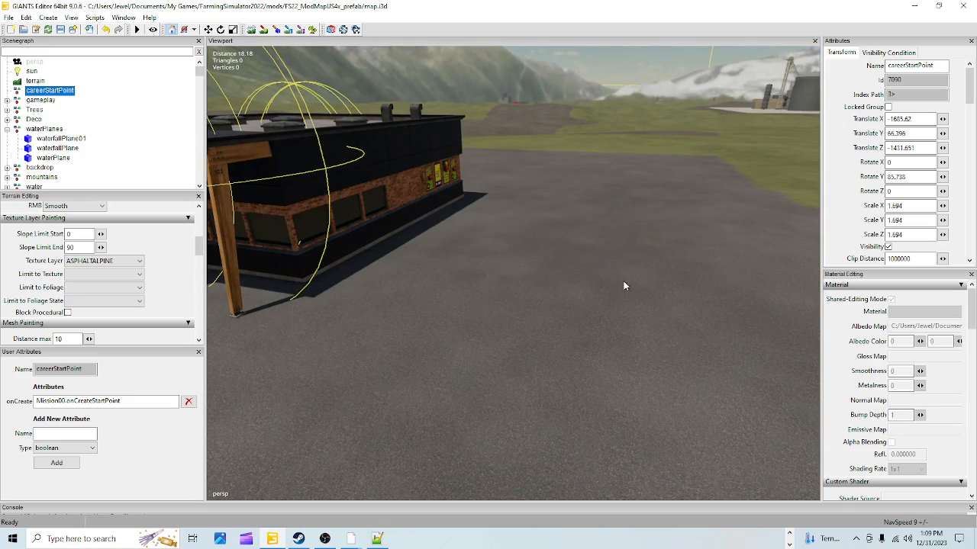
alt+drag(623, 283, 553, 336)
scroll(489, 364, up, 4)
scroll(489, 357, down, 2)
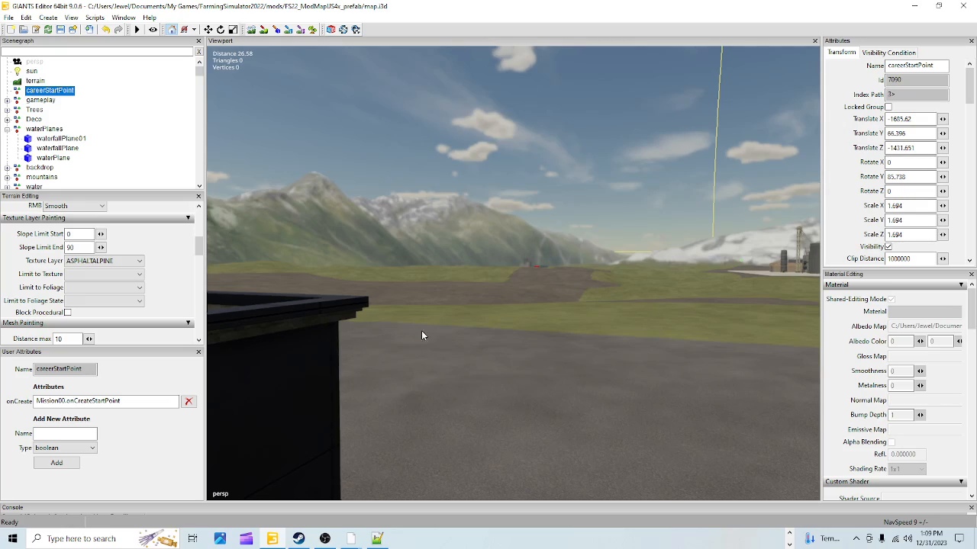
scroll(421, 332, up, 3)
alt+drag(712, 199, 483, 333)
key(f)
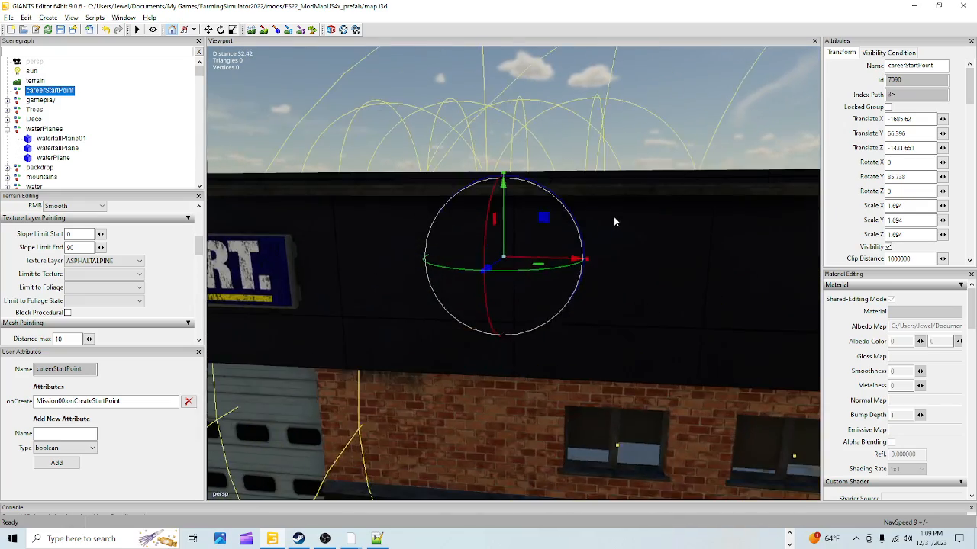
alt+drag(614, 221, 544, 286)
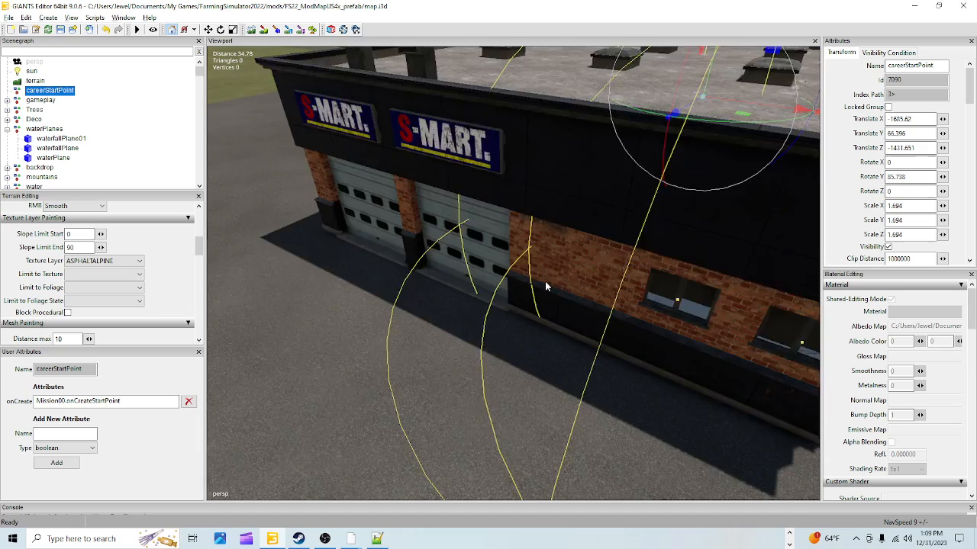
scroll(525, 287, down, 3)
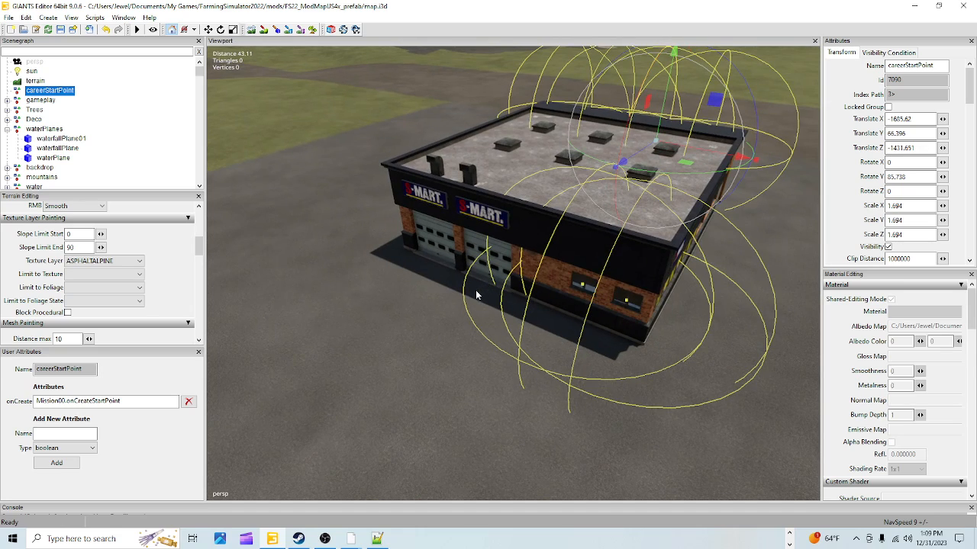
Step: Select the supermarket's transform group in the map scene and examine its extents and the area around it
scroll(128, 172, down, 12)
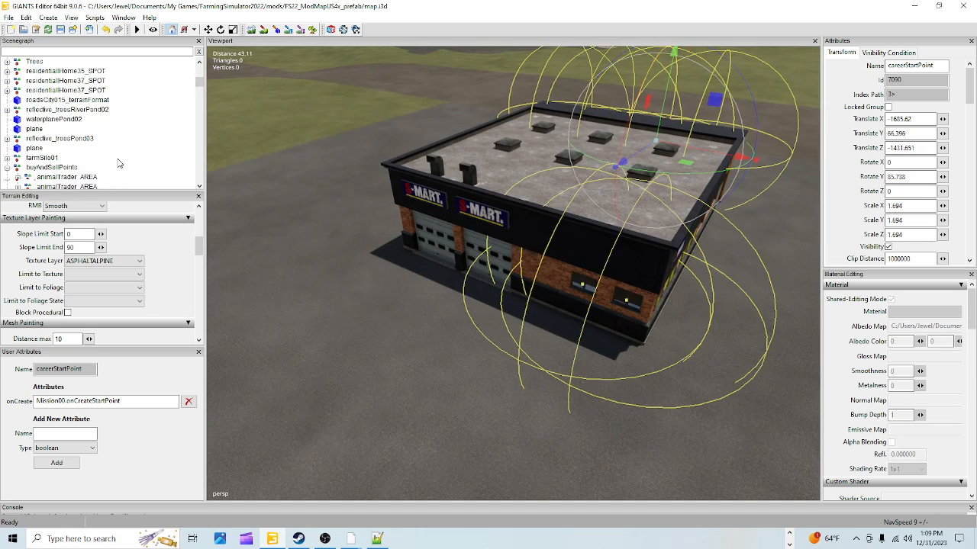
click(503, 249)
scroll(66, 178, up, 2)
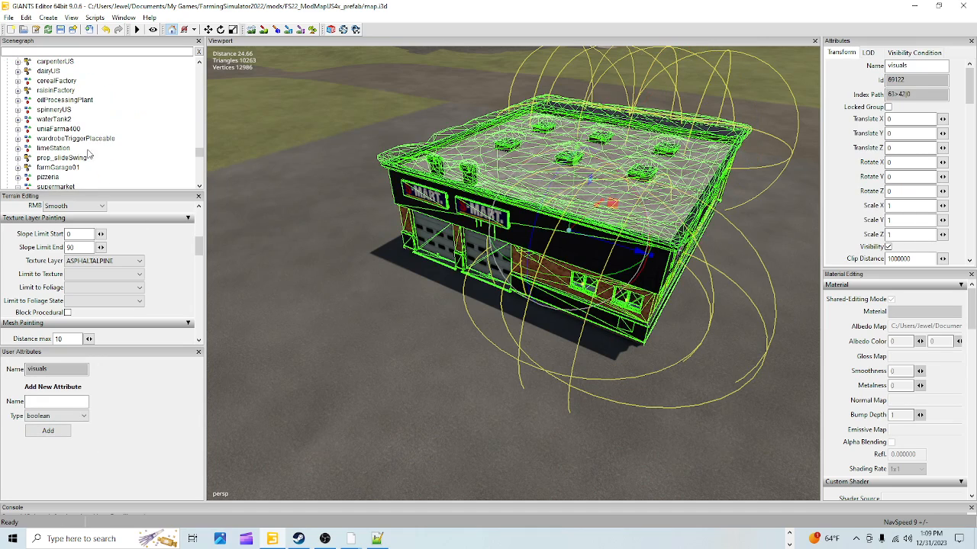
click(77, 188)
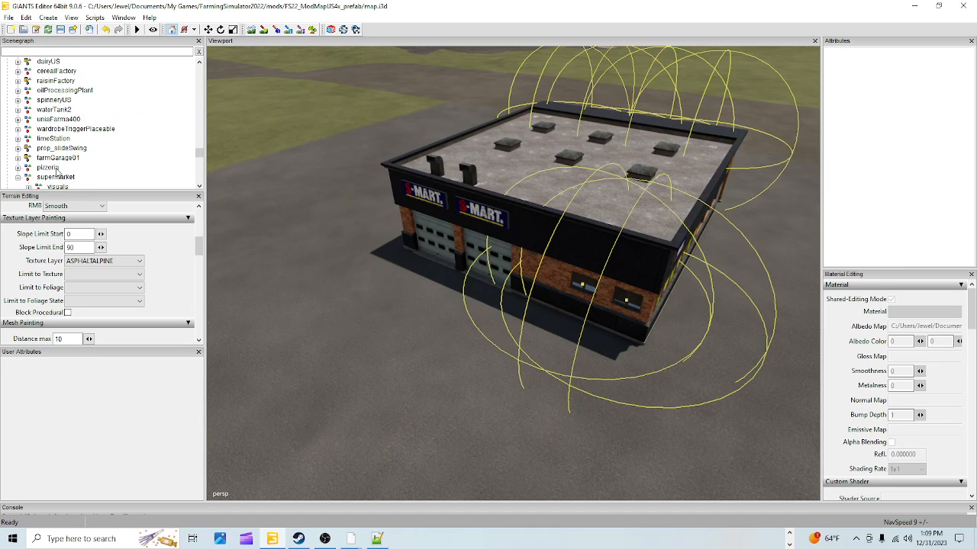
click(55, 177)
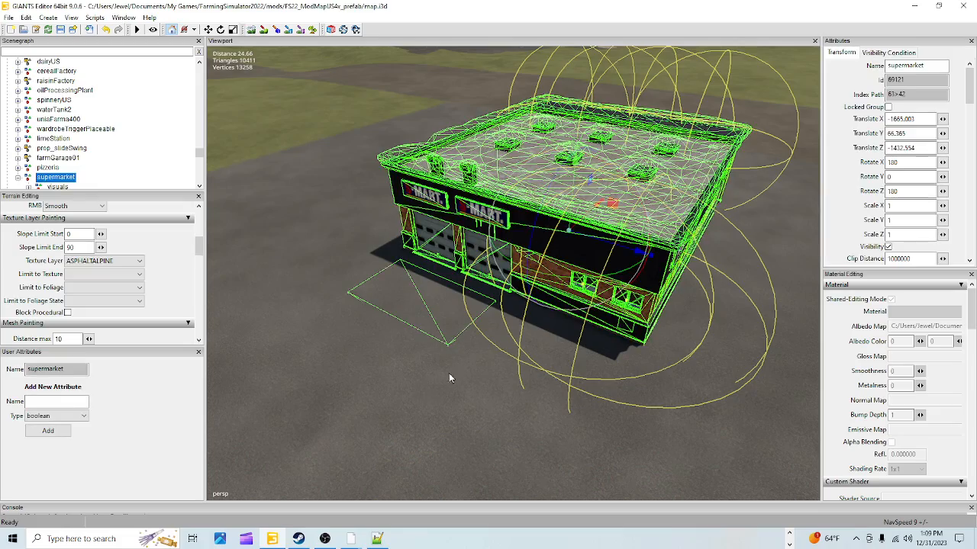
scroll(438, 424, up, 6)
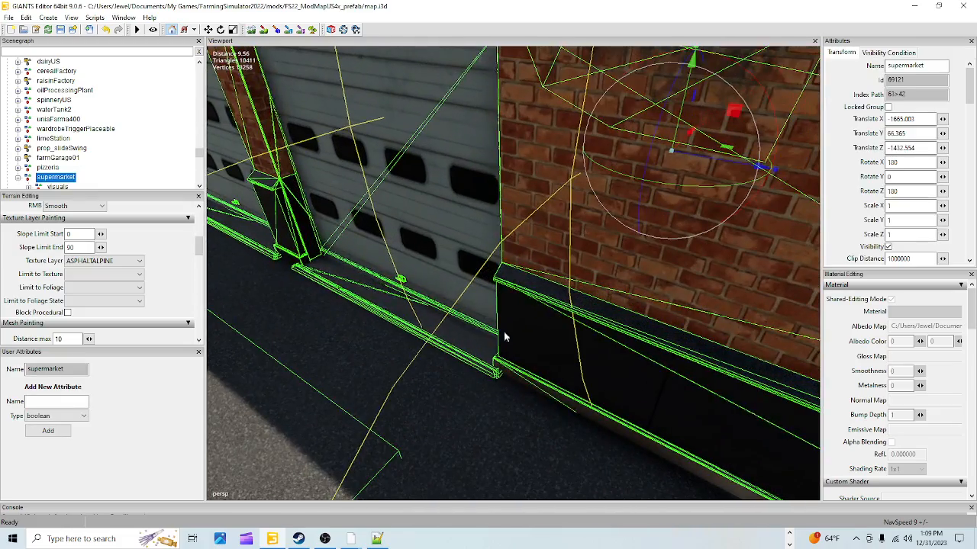
key(f)
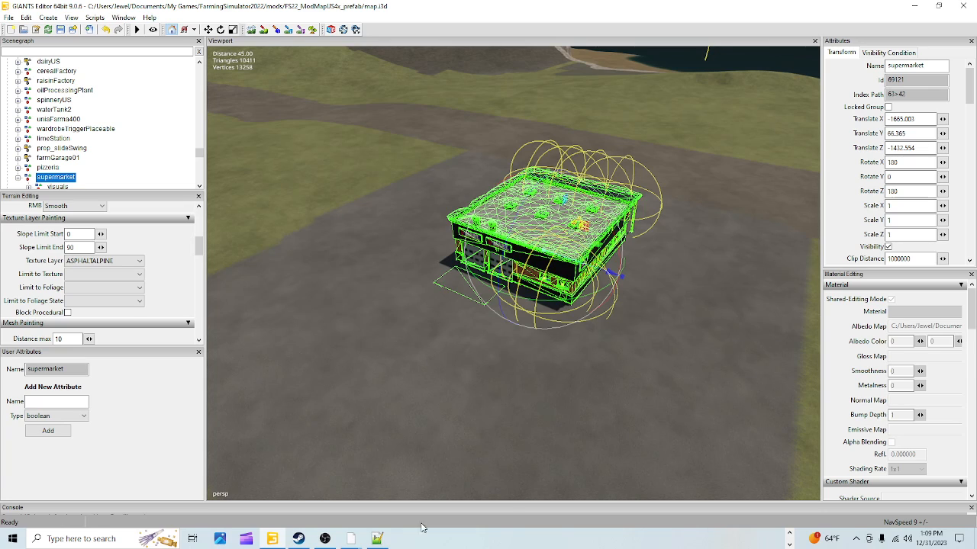
Step: Switch to Steam, launch Farming Simulator 22 and choose the empty career slot just before Game save 13
click(298, 539)
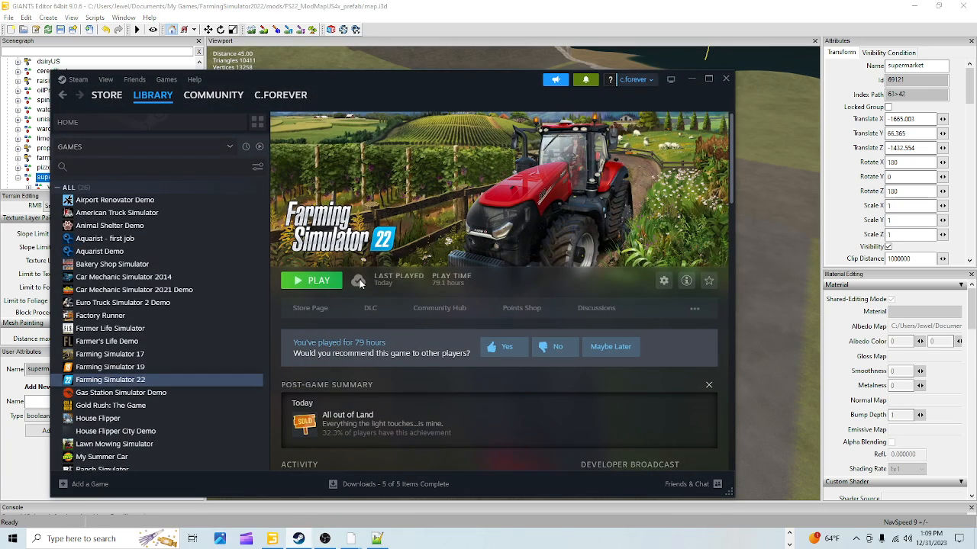
click(330, 282)
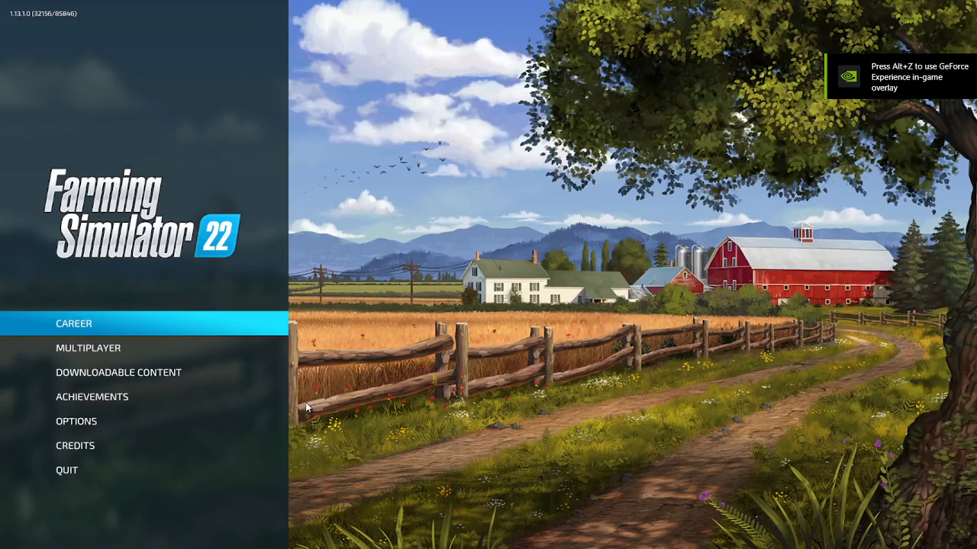
click(222, 320)
scroll(469, 324, down, 12)
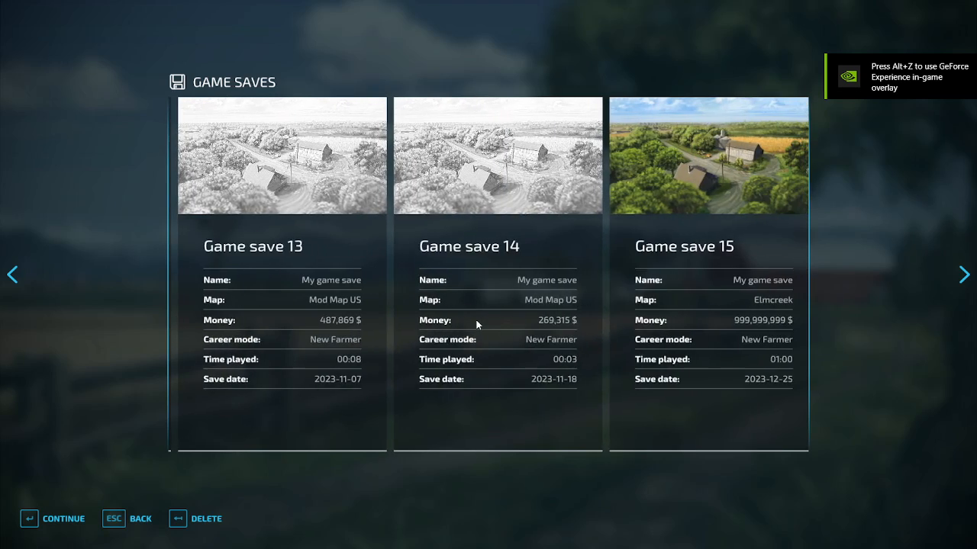
scroll(429, 334, up, 1)
click(339, 322)
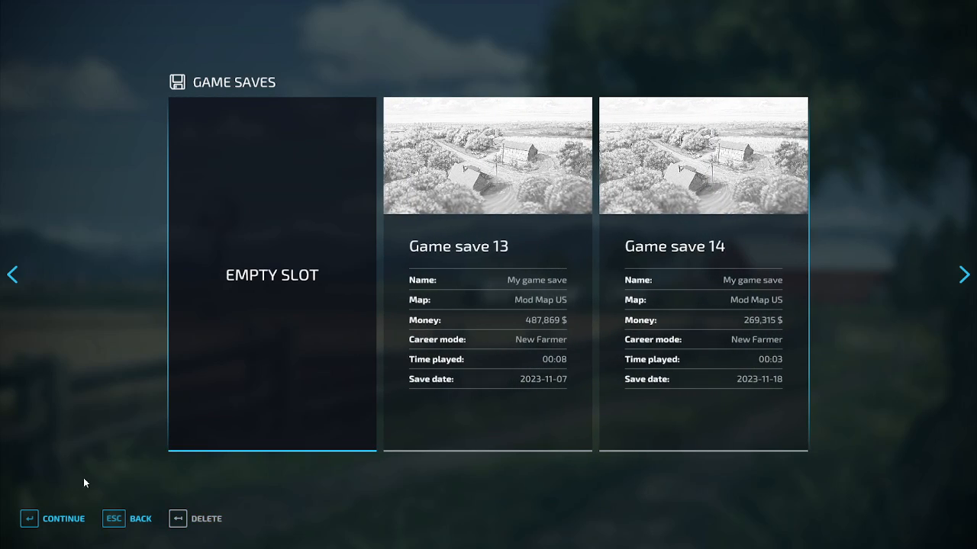
click(57, 518)
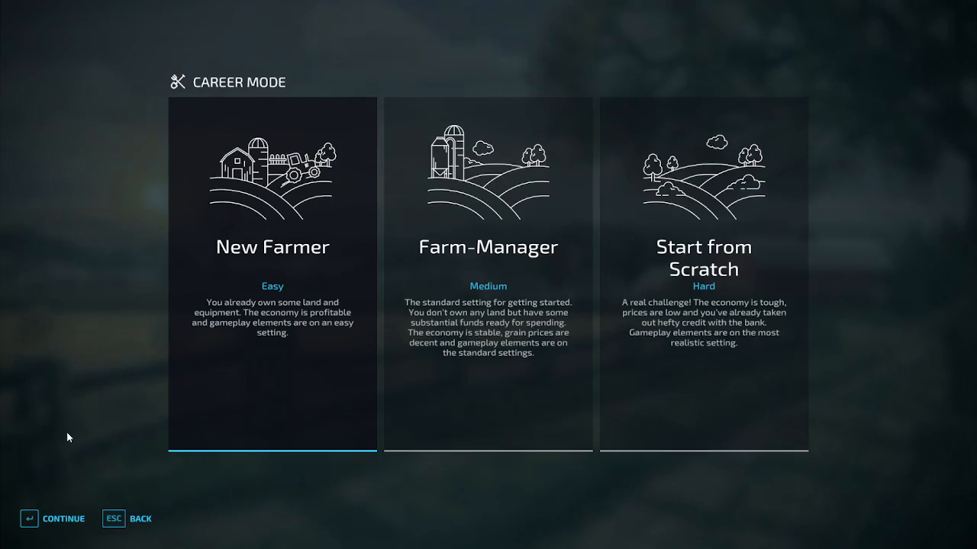
Step: Start a New Farmer career on Mod Map US and accept the preselected character once the map is loaded
click(39, 518)
scroll(81, 460, down, 5)
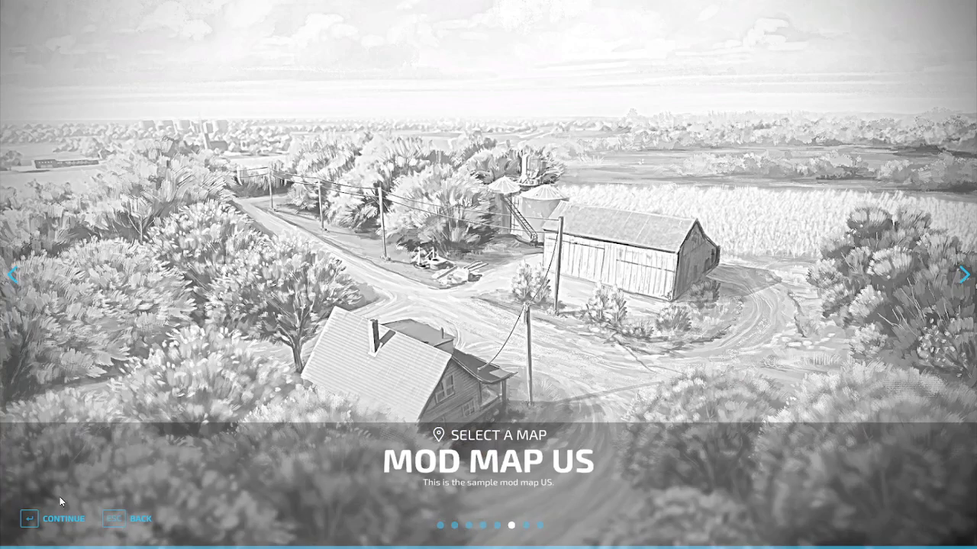
click(57, 517)
click(57, 518)
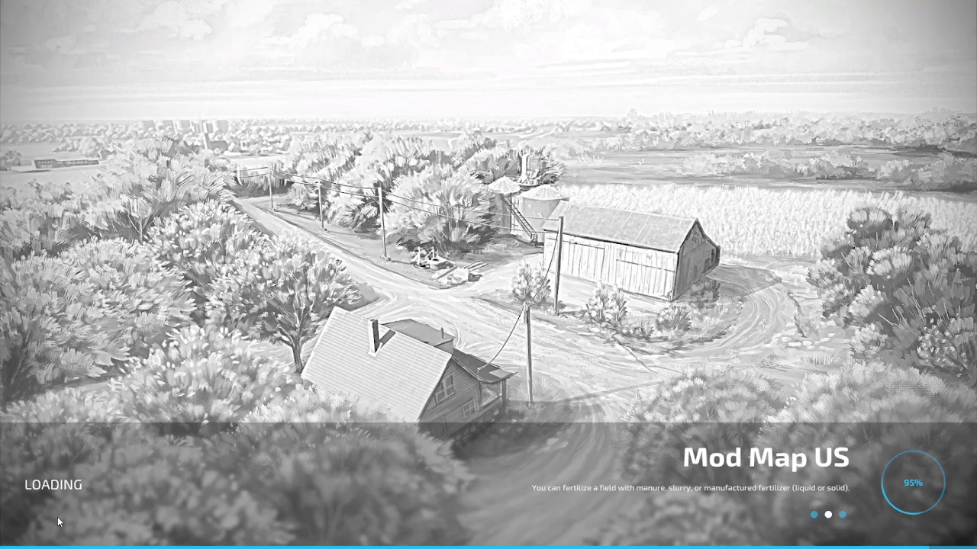
click(55, 522)
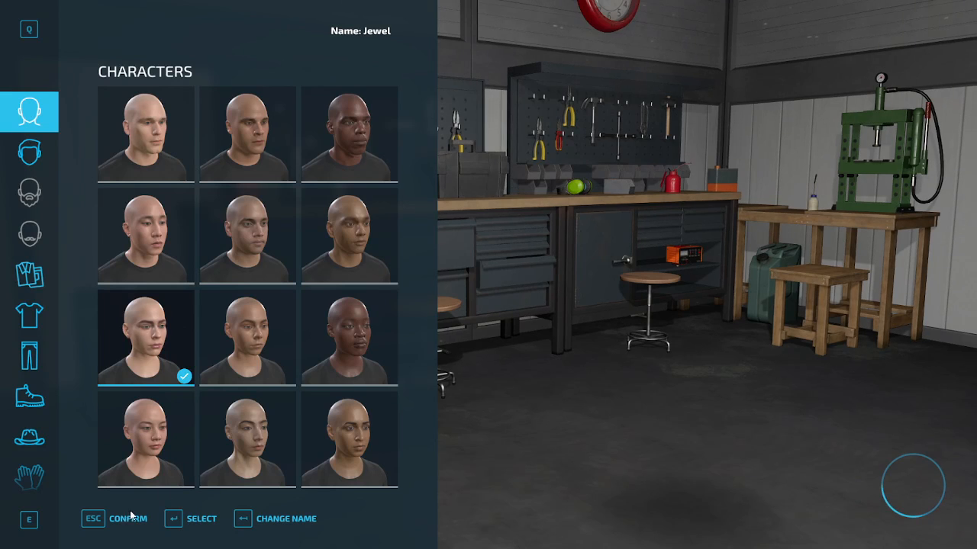
key(Escape)
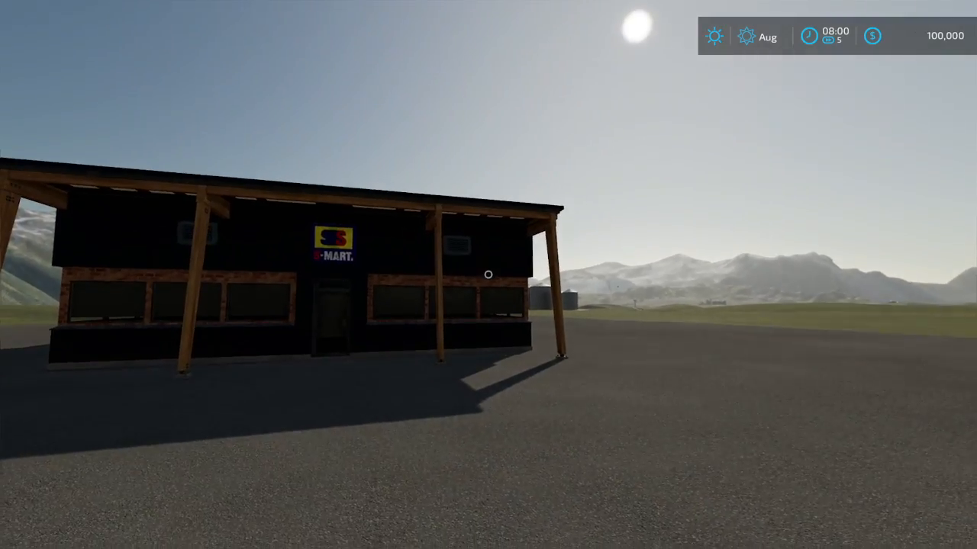
Step: Walk from the supermarket's front along its poster wall to the garage doors and inspect the unloading trigger marker
key(w)
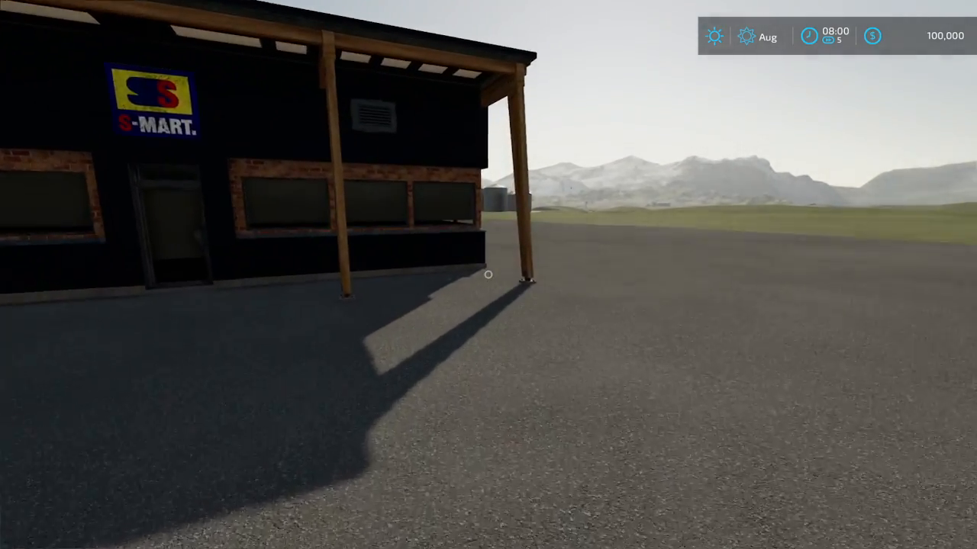
key(w)
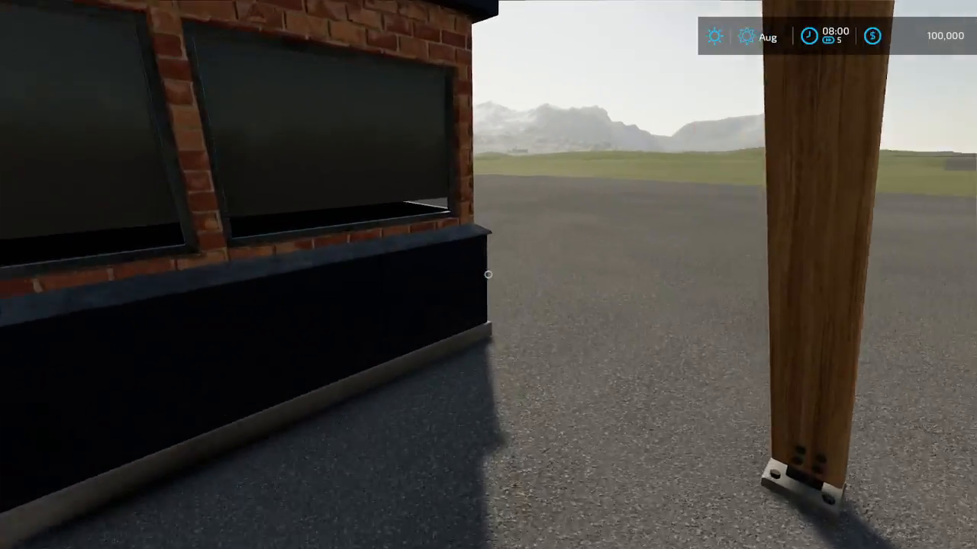
key(w)
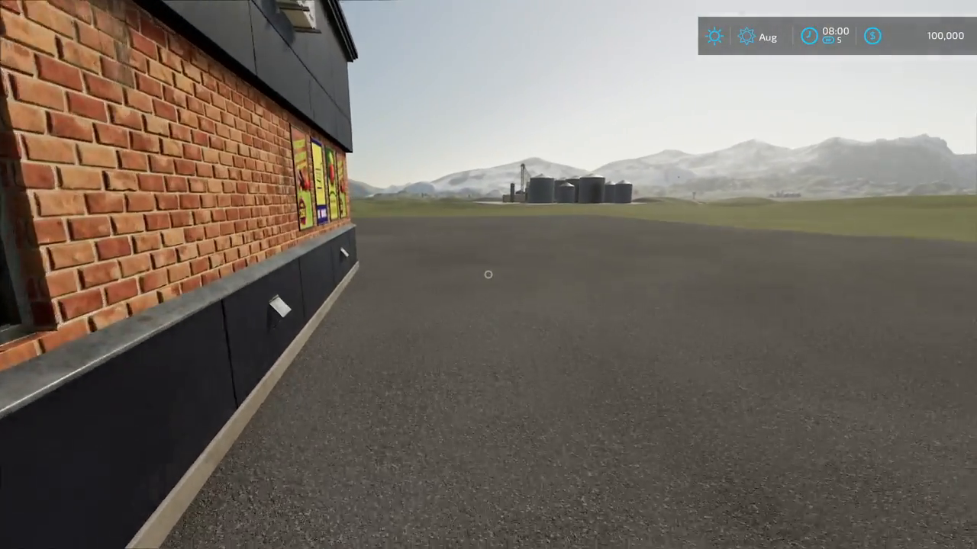
key(w)
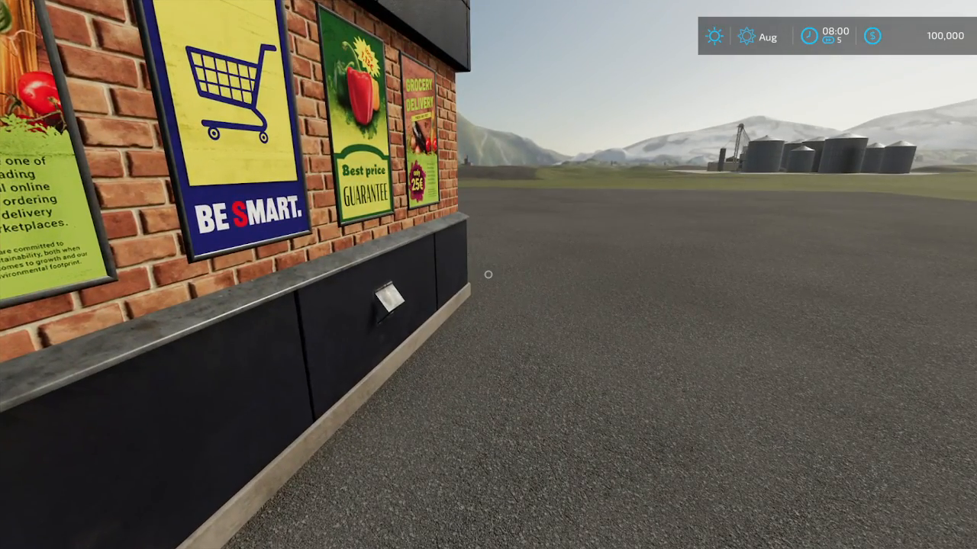
key(w)
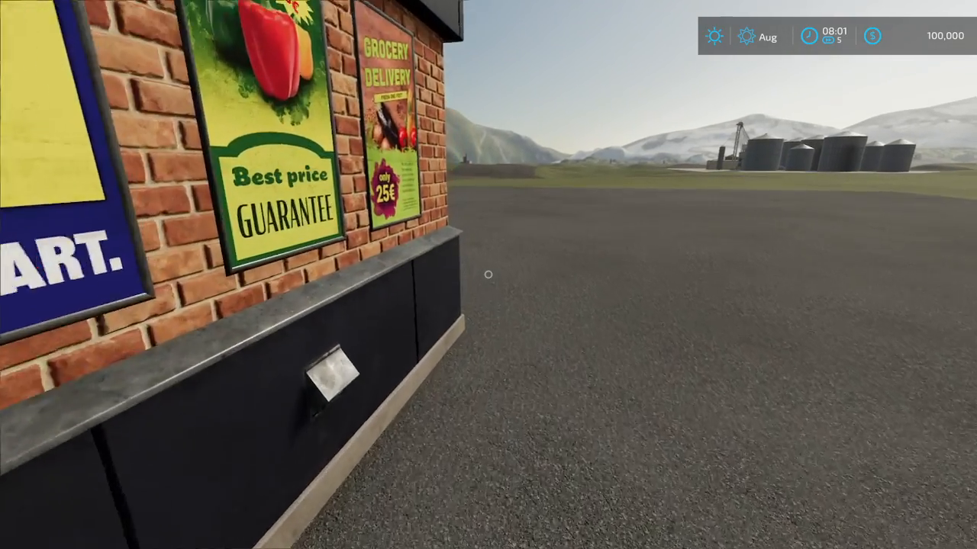
key(w)
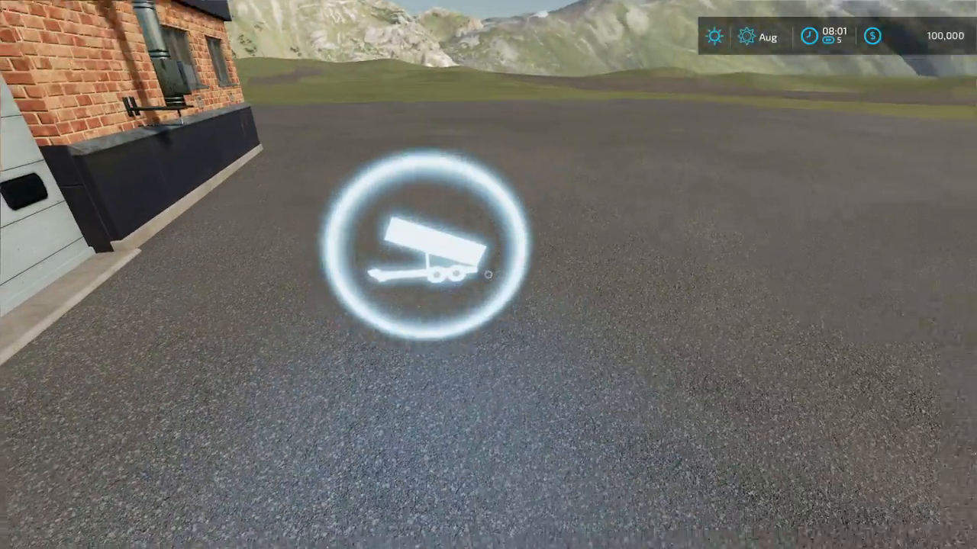
key(s)
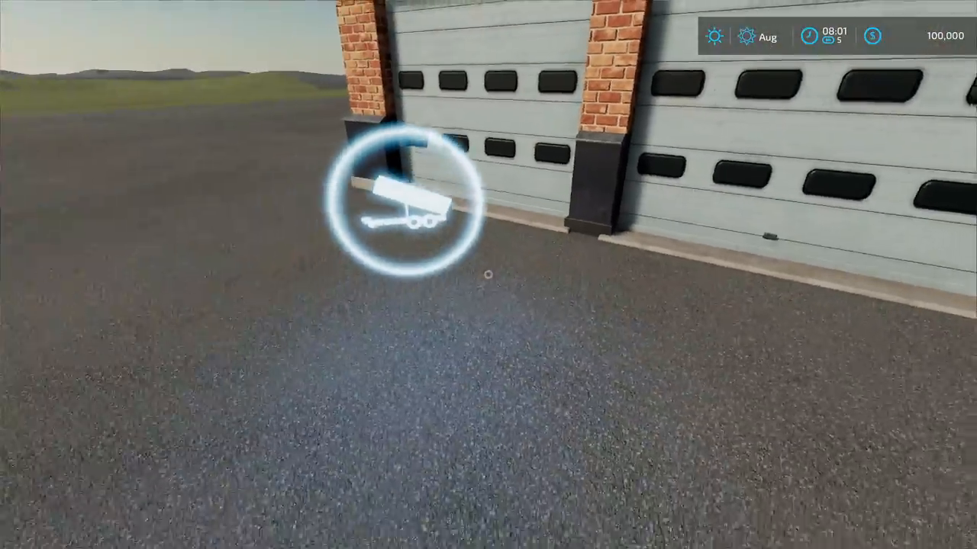
Step: Walk back past the supermarket's porch and away from the building to inspect the painted asphalt and its dirt edge
key(w)
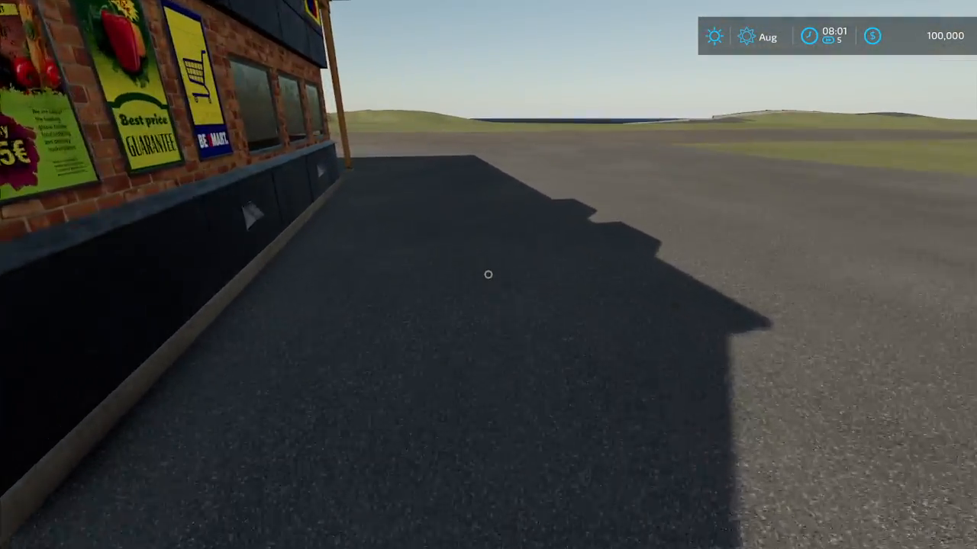
key(w)
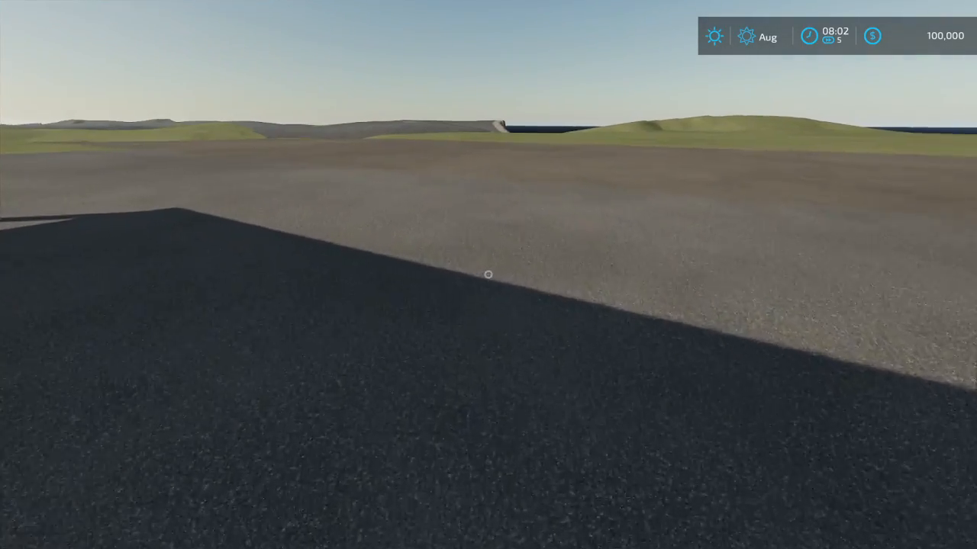
key(w)
key(w)
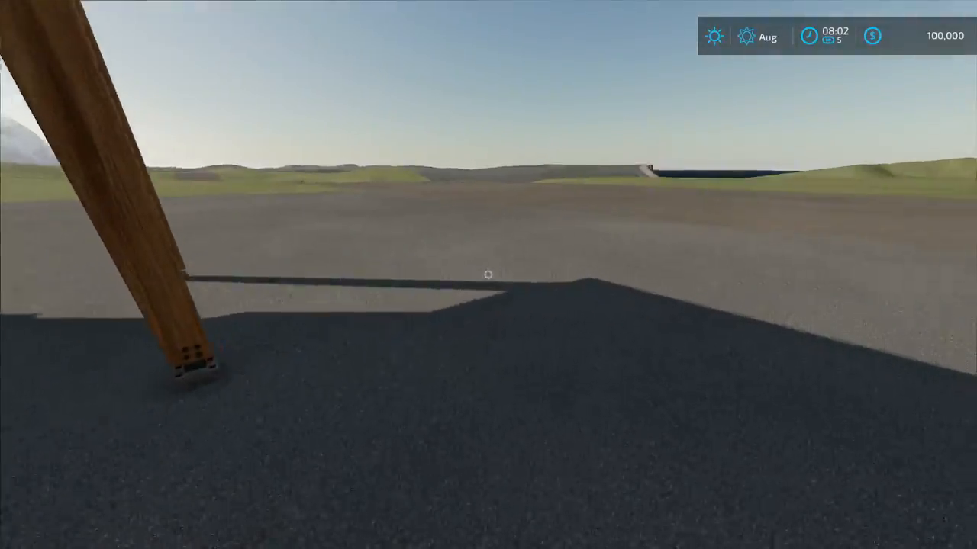
key(w)
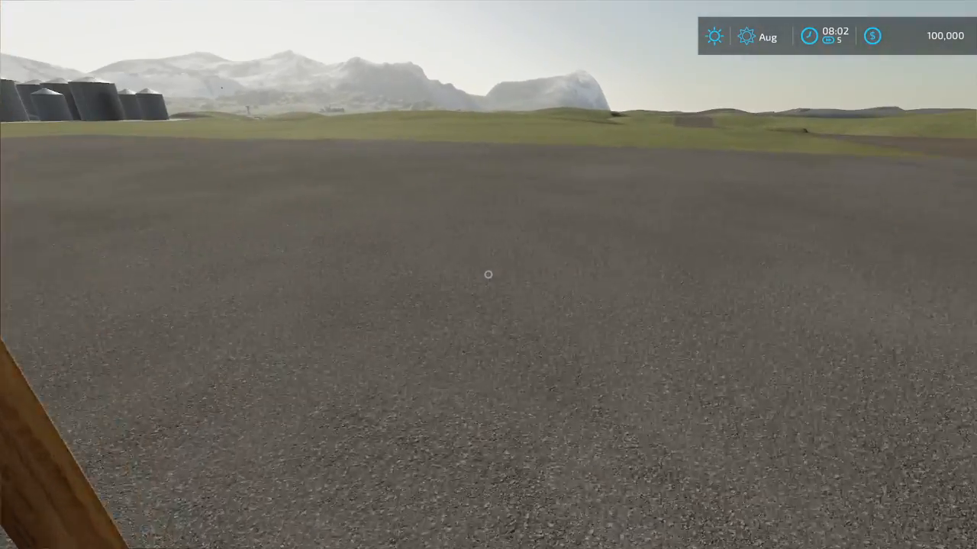
key(s)
key(s)
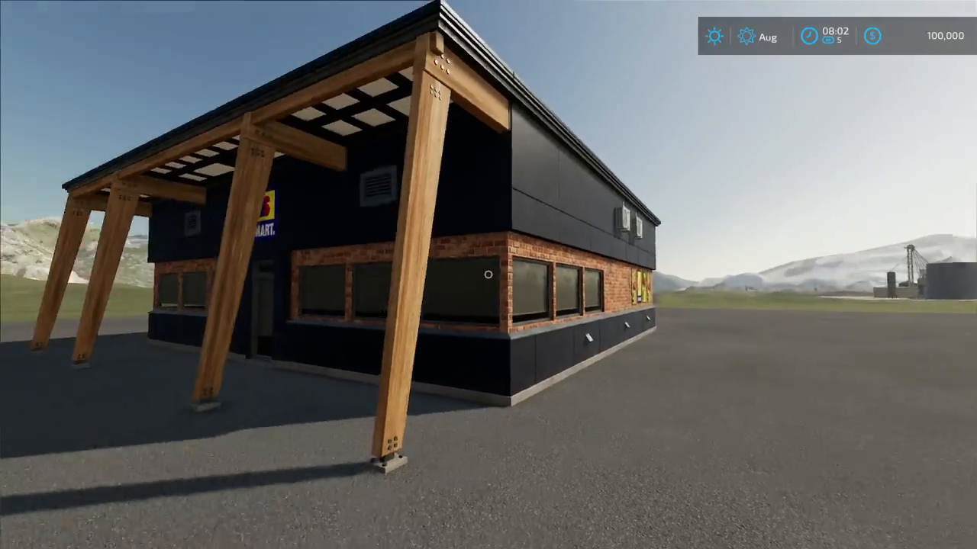
key(s)
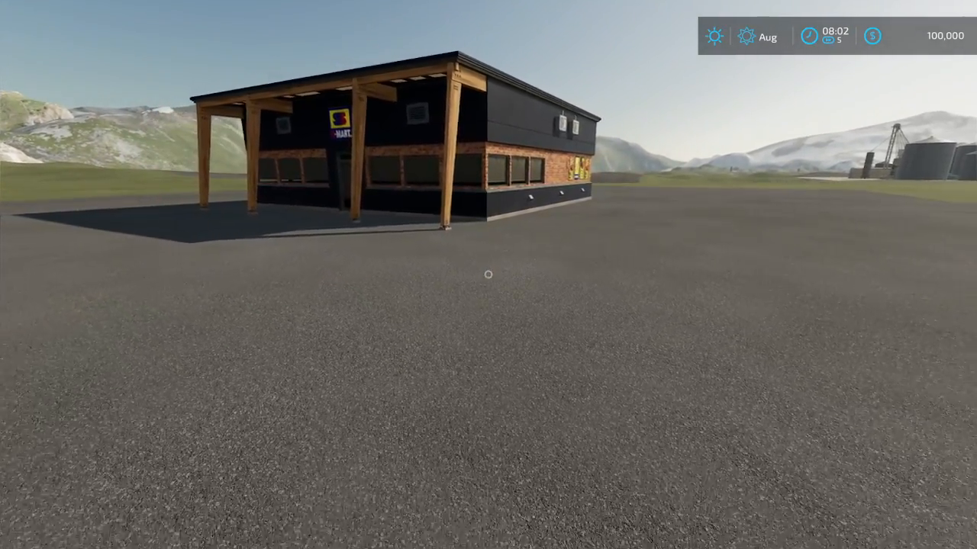
key(a)
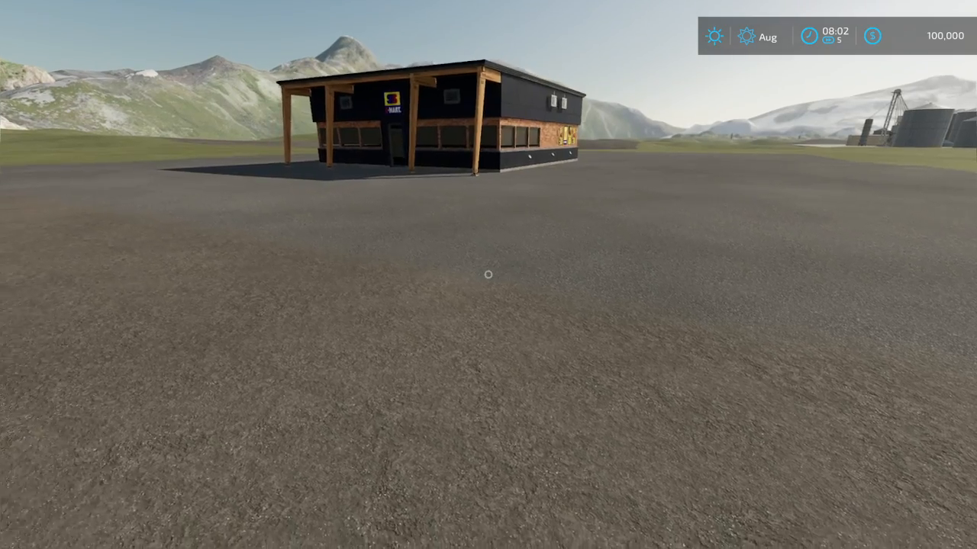
Step: Open the in-game map and look over its western and eastern areas for the supermarket's selling point marker
key(Escape)
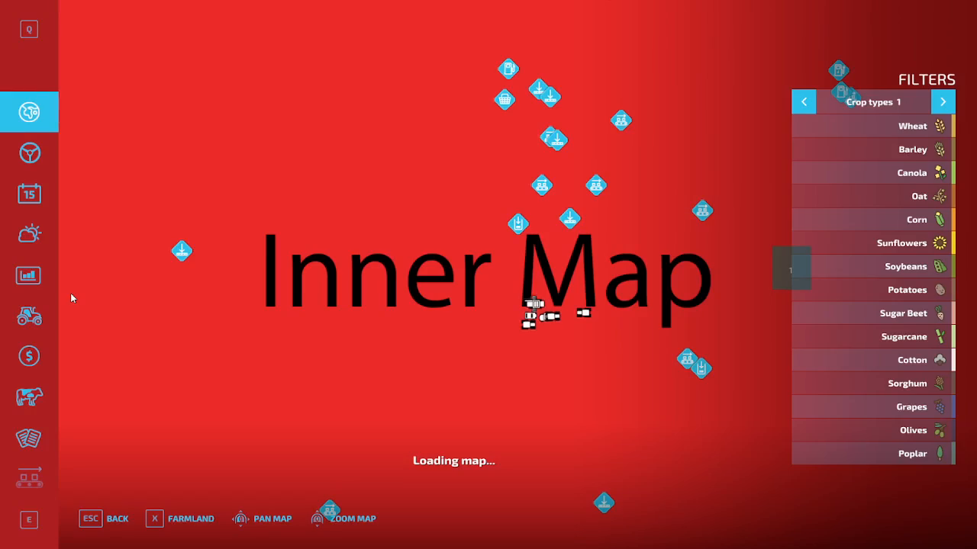
drag(206, 81, 453, 249)
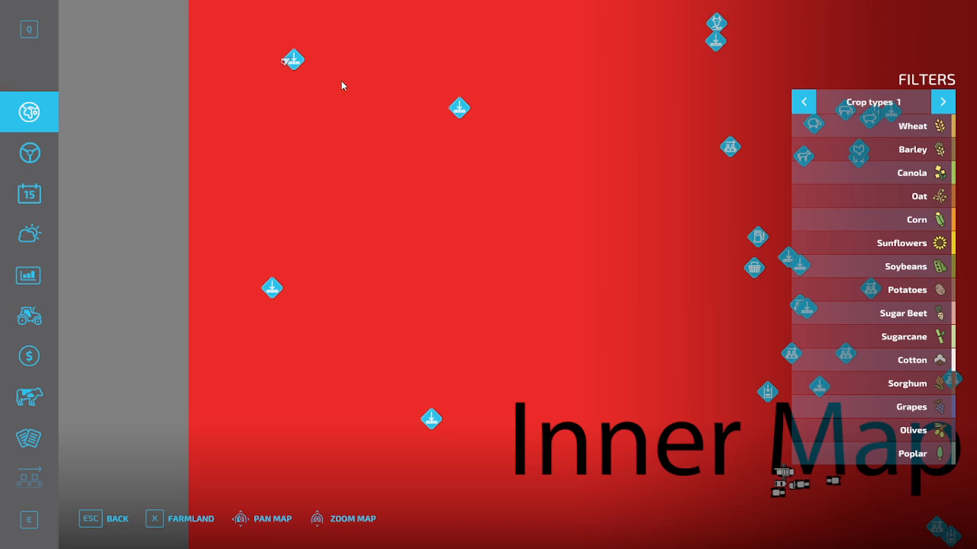
drag(278, 78, 299, 158)
drag(763, 435, 628, 179)
drag(427, 203, 334, 241)
drag(620, 128, 556, 220)
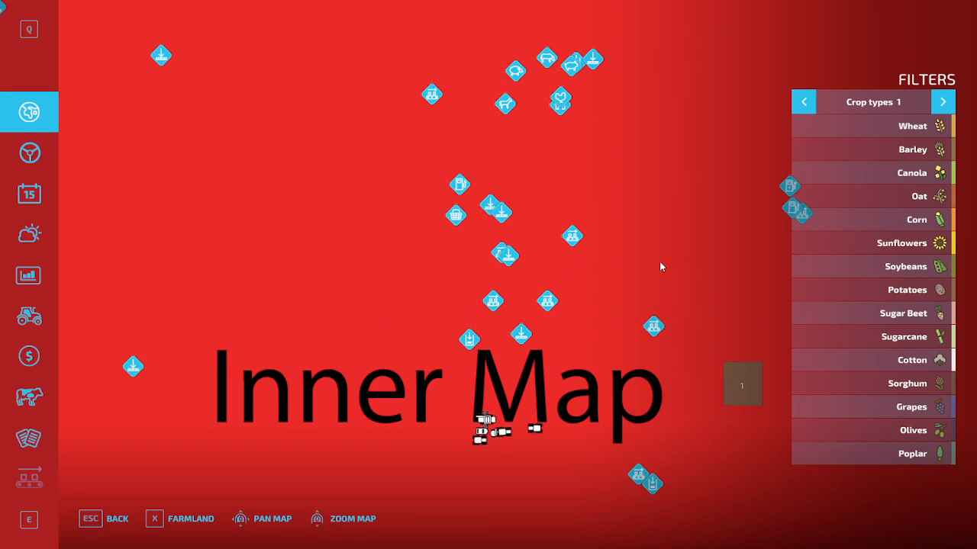
drag(661, 266, 473, 255)
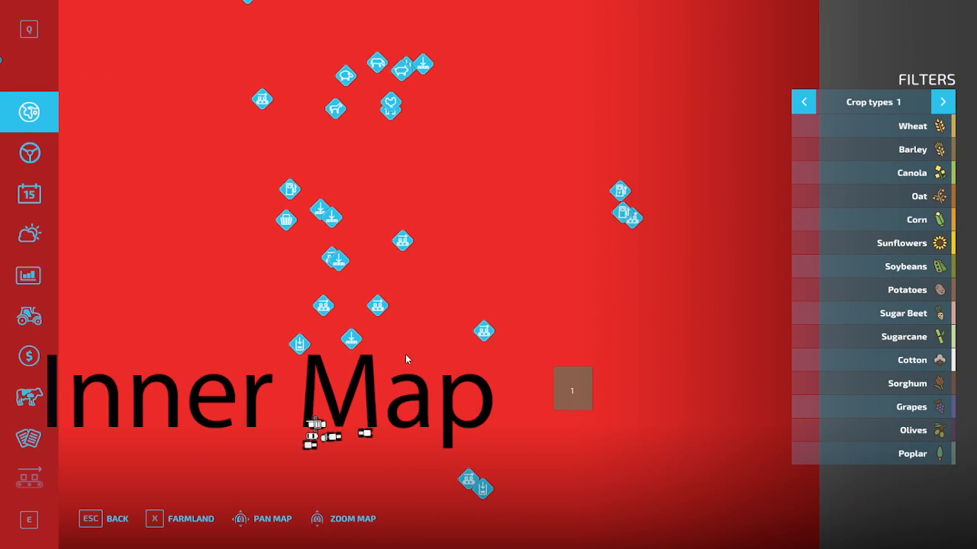
drag(561, 247, 451, 472)
mouse_move(431, 370)
mouse_down()
mouse_move(740, 370)
mouse_move(624, 282)
mouse_up()
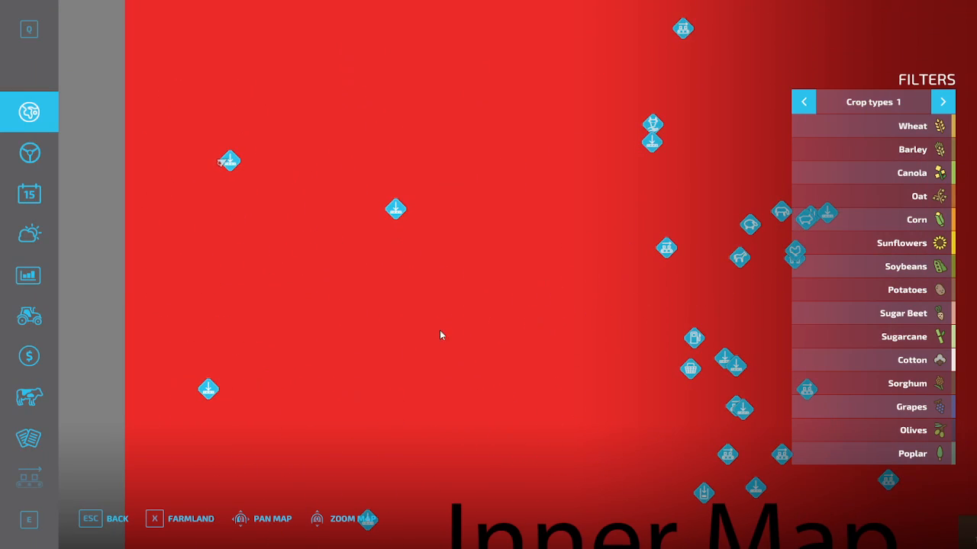
drag(383, 285, 497, 217)
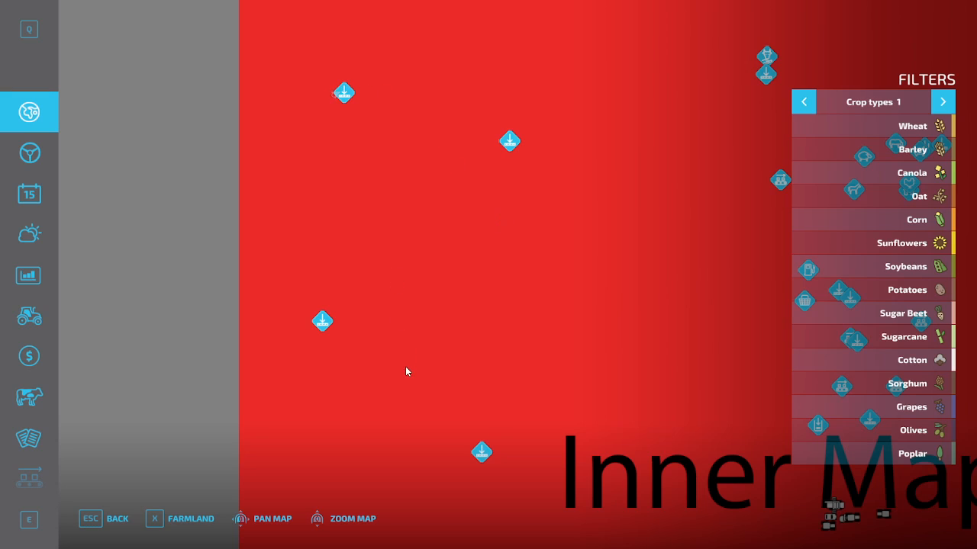
Step: Check the map's eastern side, find the Supermarket selling point marker in the west, and visit that location
drag(608, 379, 74, 370)
drag(676, 94, 642, 164)
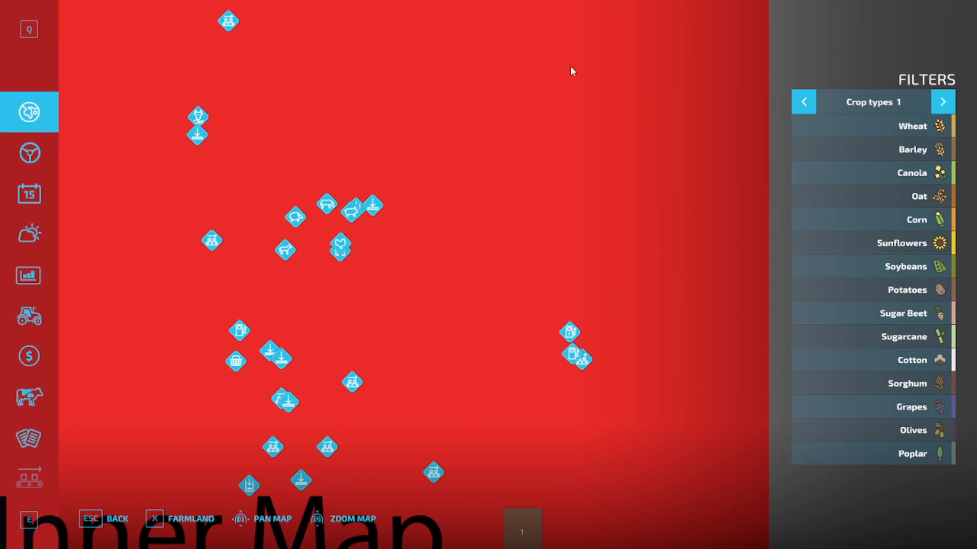
drag(628, 225, 620, 3)
drag(242, 280, 770, 499)
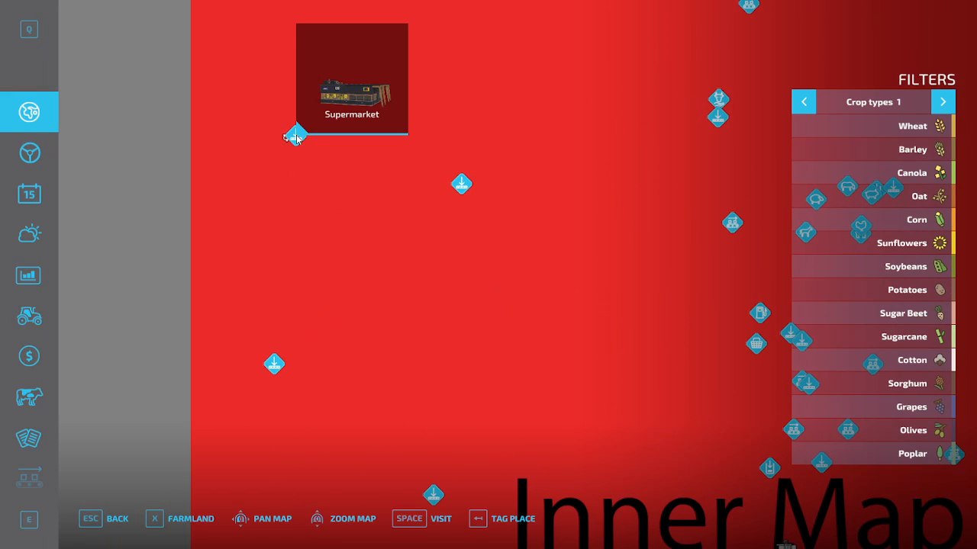
key(space)
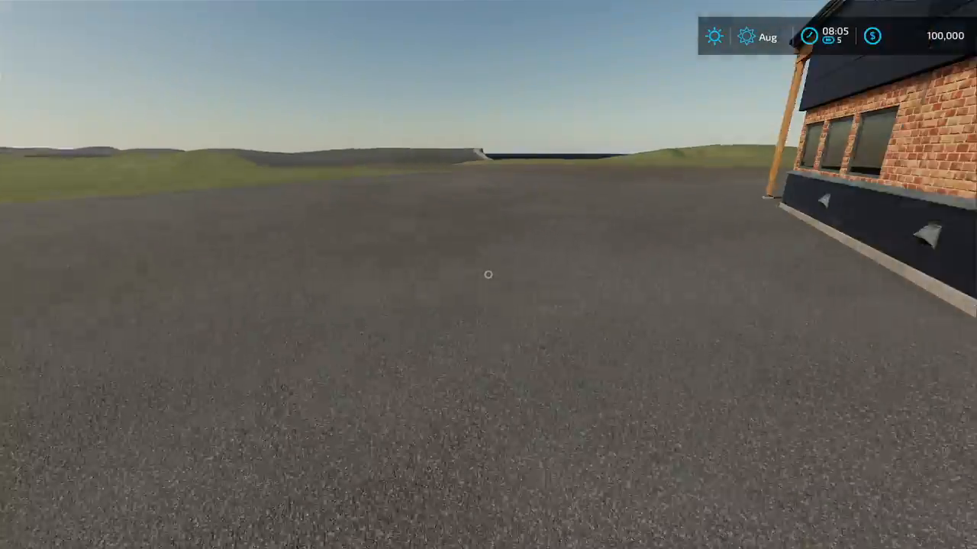
Step: Back away from the supermarket's poster wall and walk around its corner to inspect the garage door side and unloading trigger
key(s)
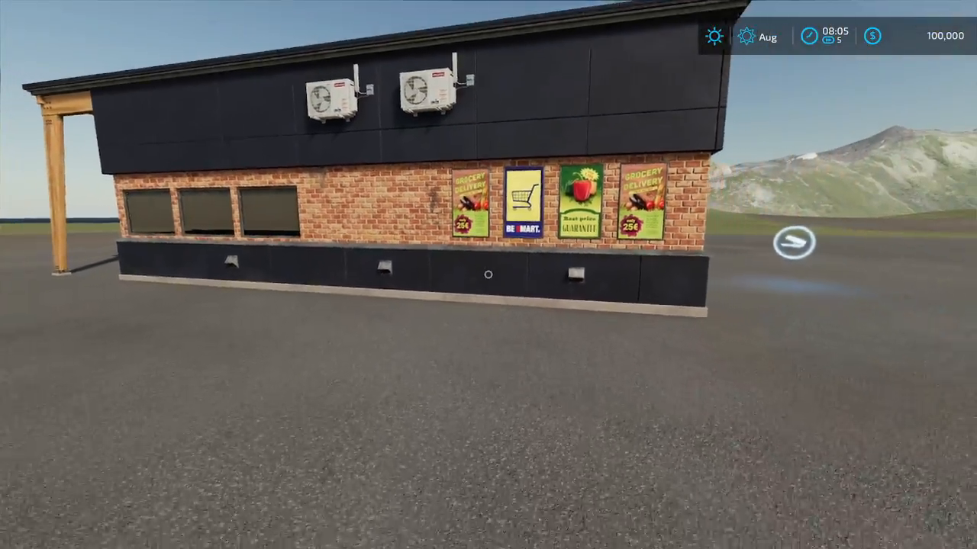
key(s)
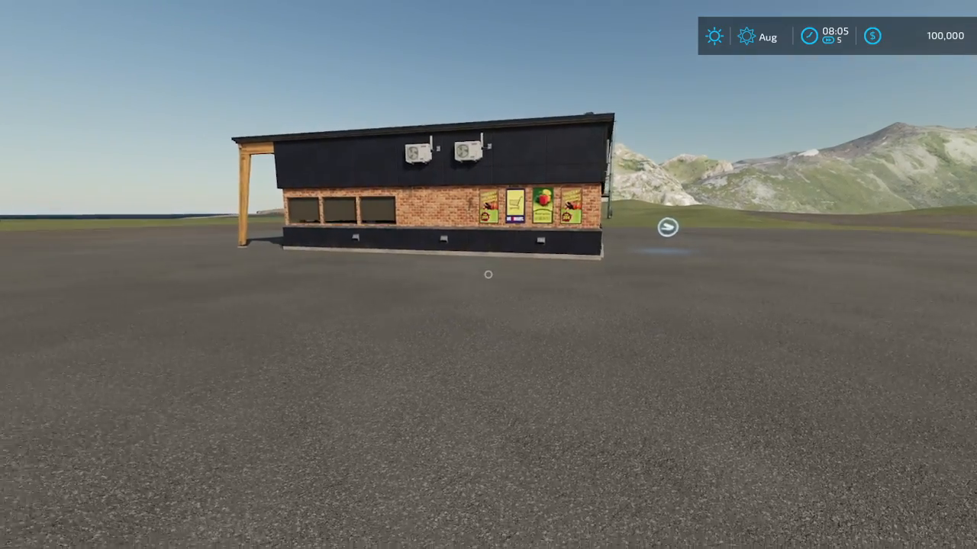
key(d)
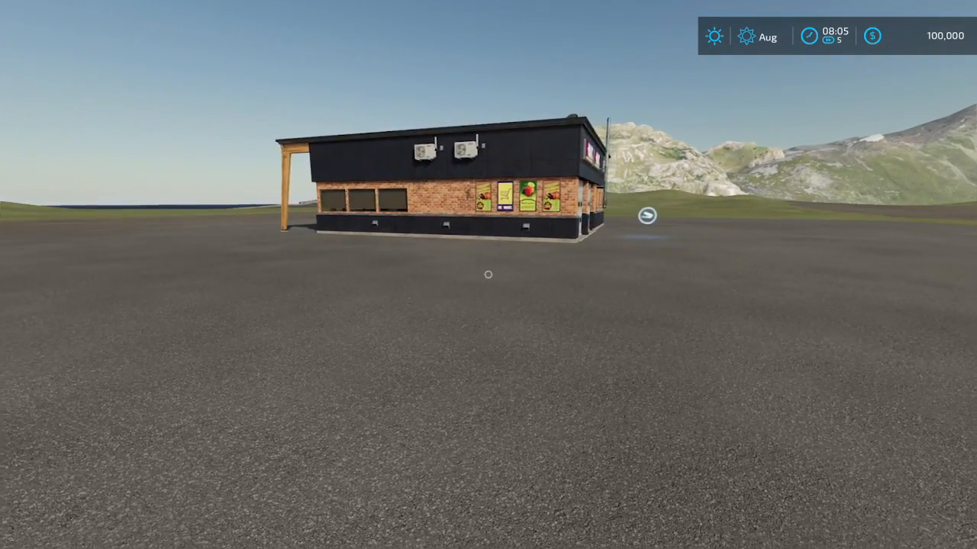
key(w)
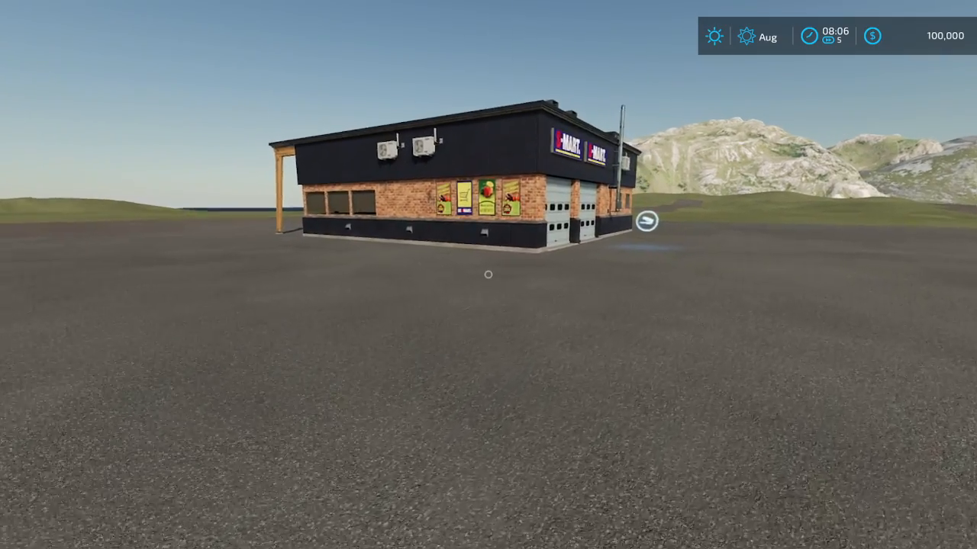